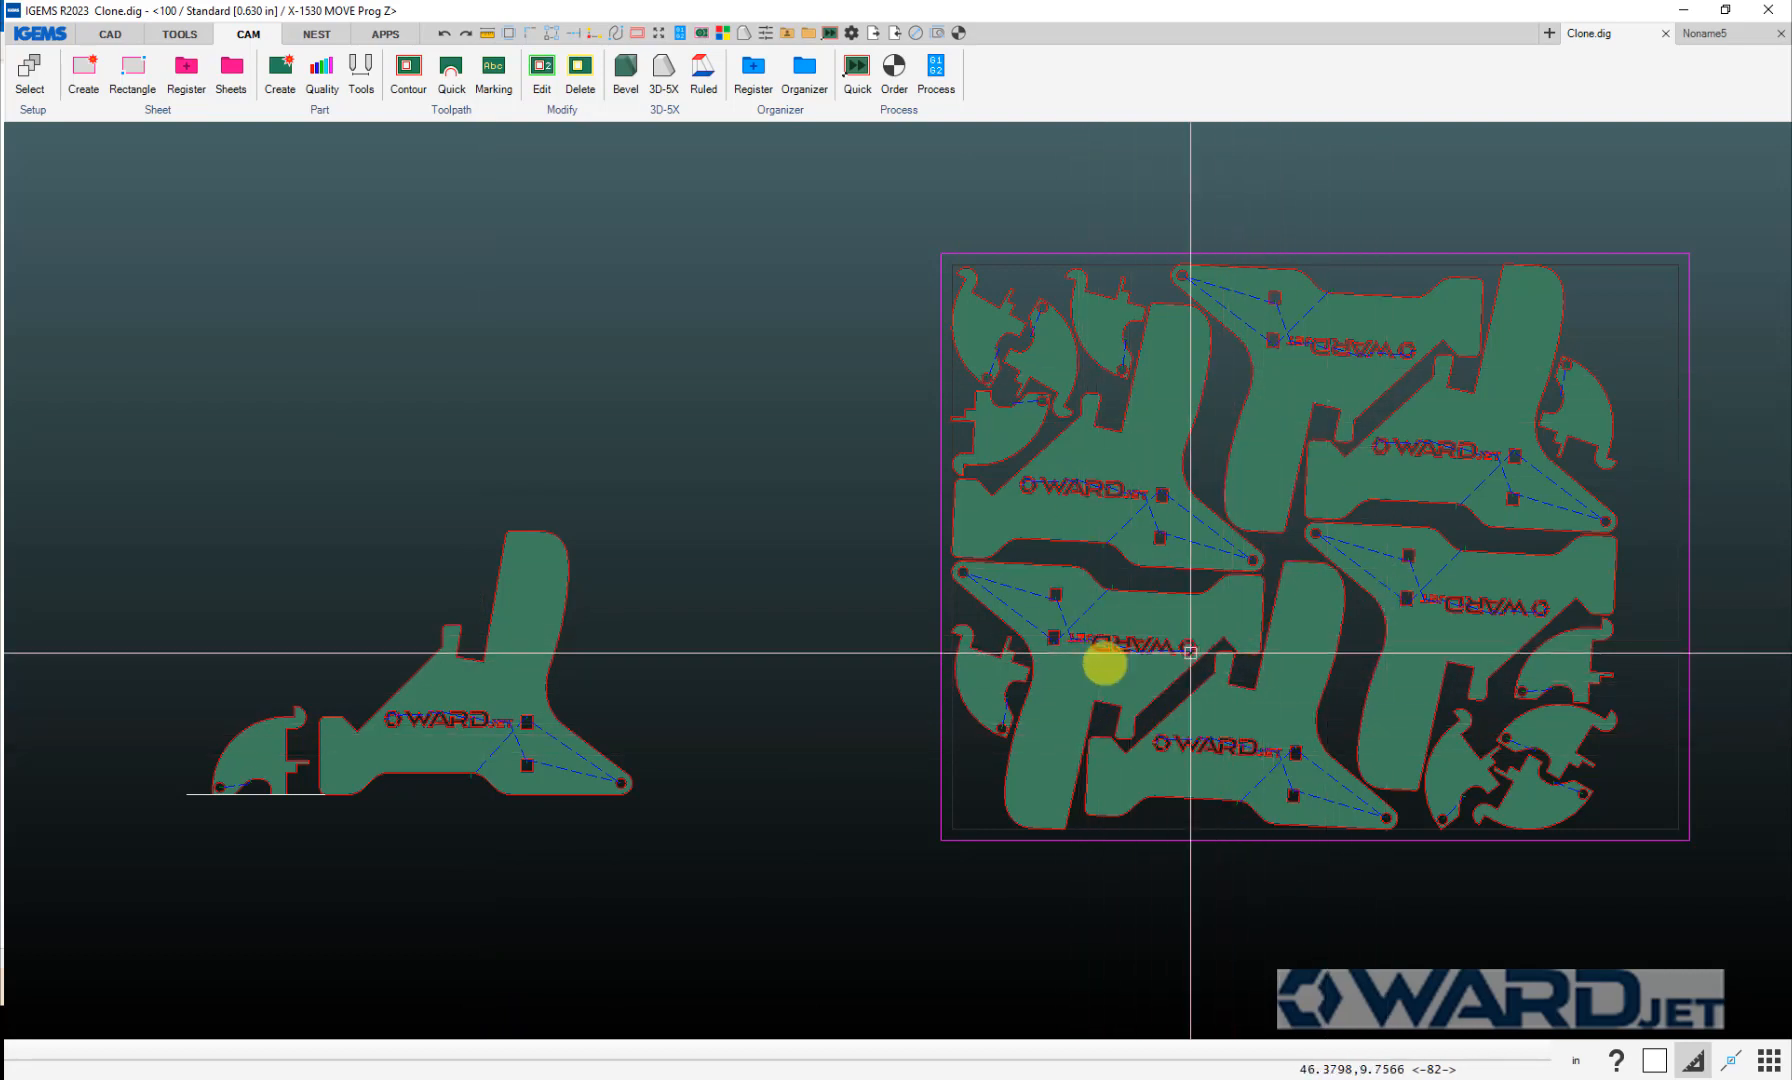
Step: Move the lead-in of the standalone bracket's outer contour to its curved right edge using Contour in Single mode
left_click(321, 118)
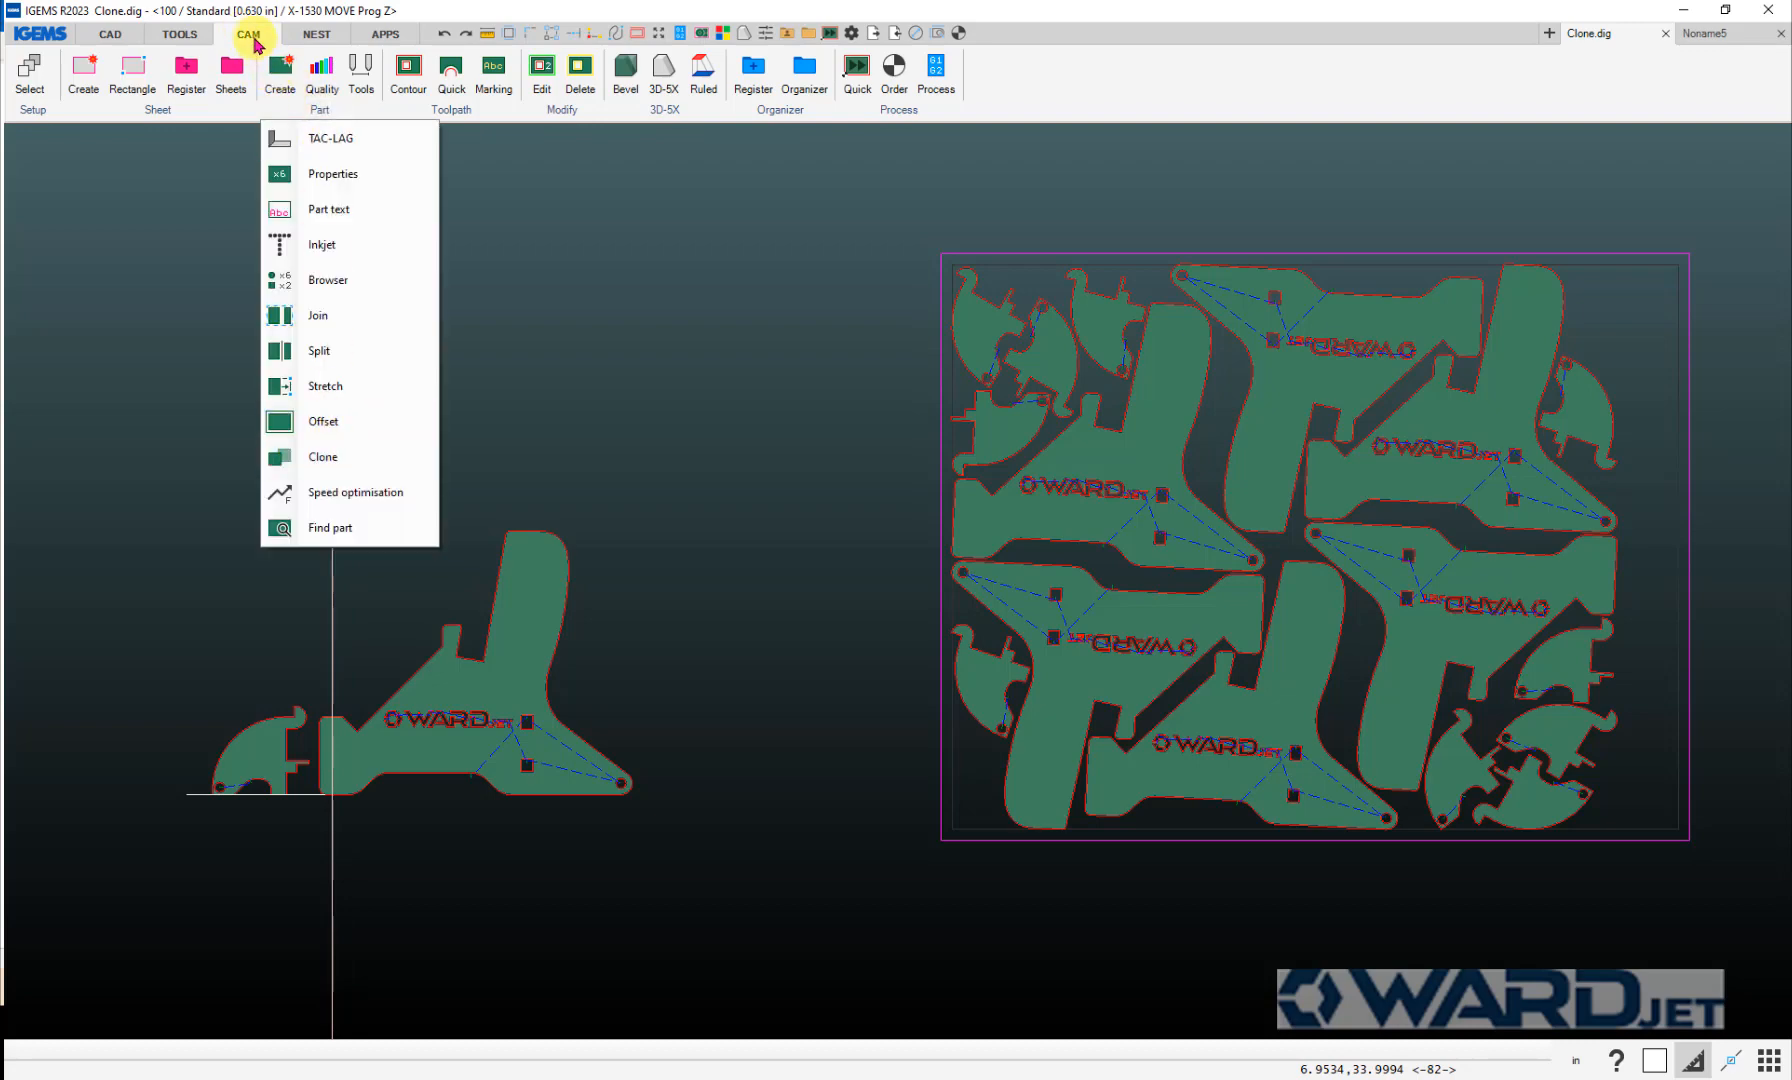
left_click(254, 39)
scroll(516, 722, "up", 3)
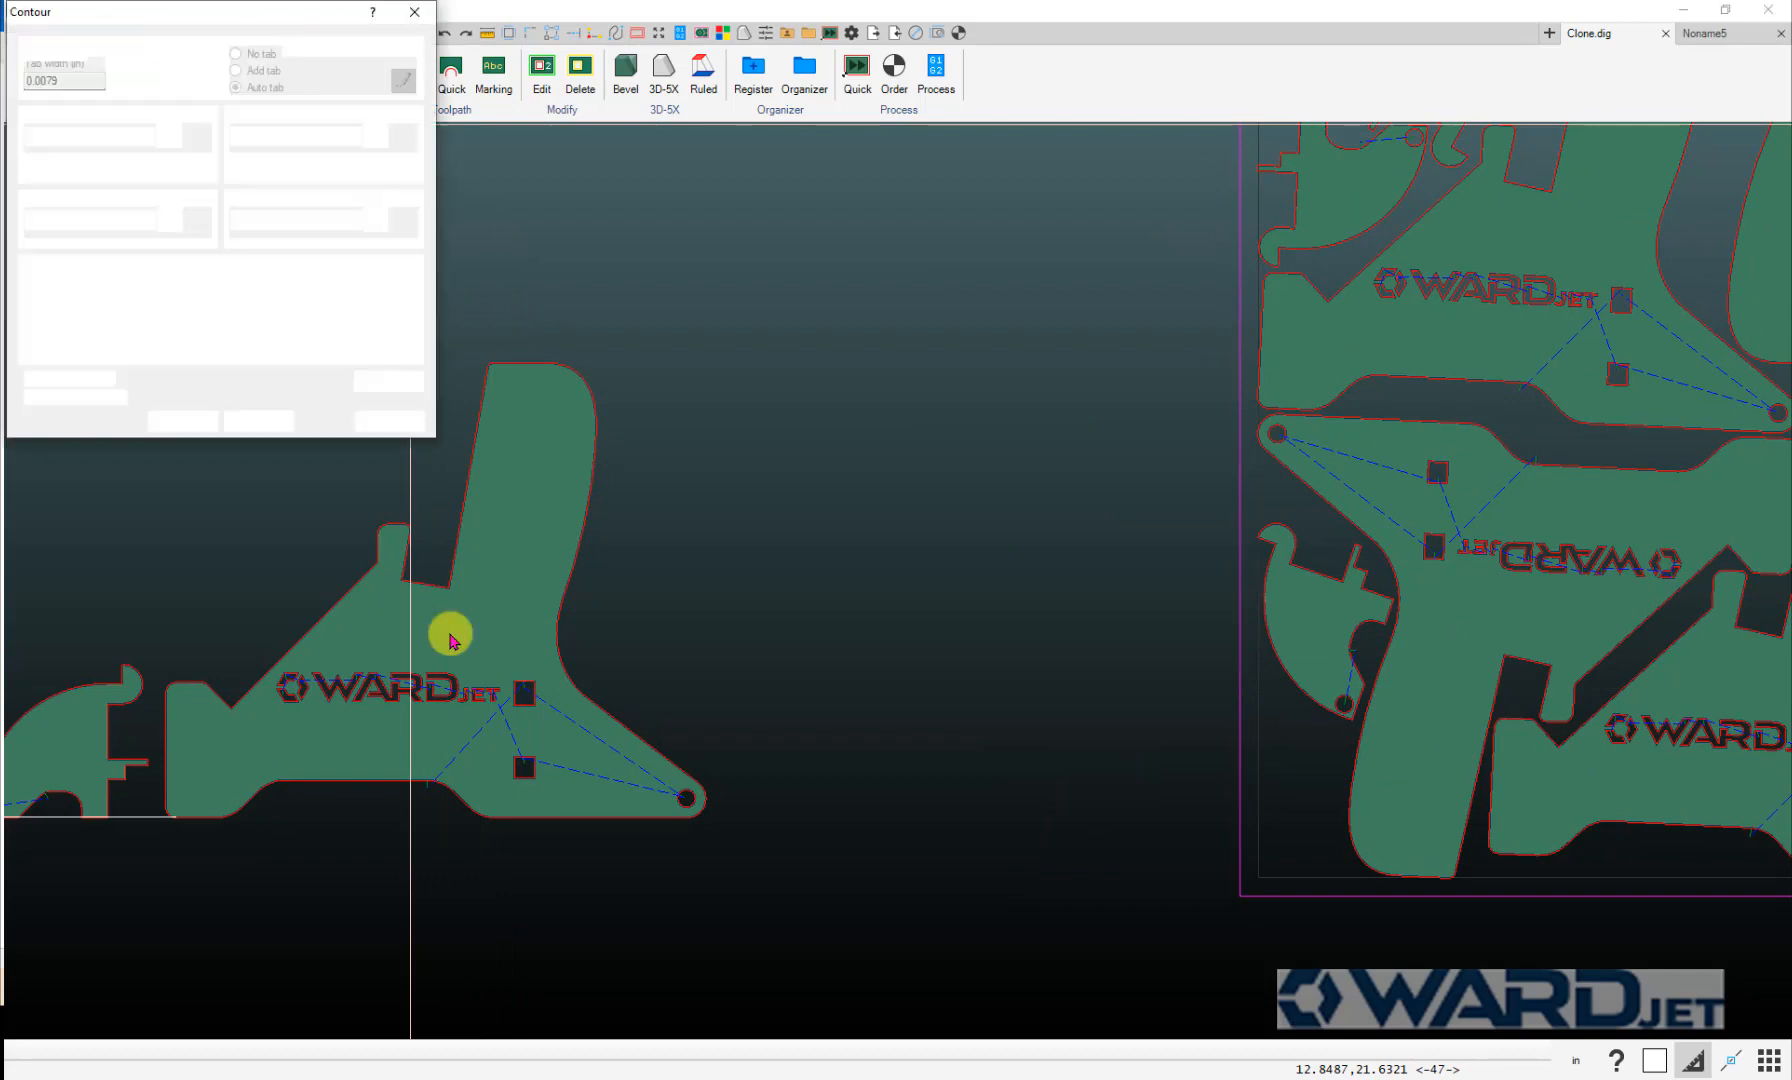
left_click(258, 421)
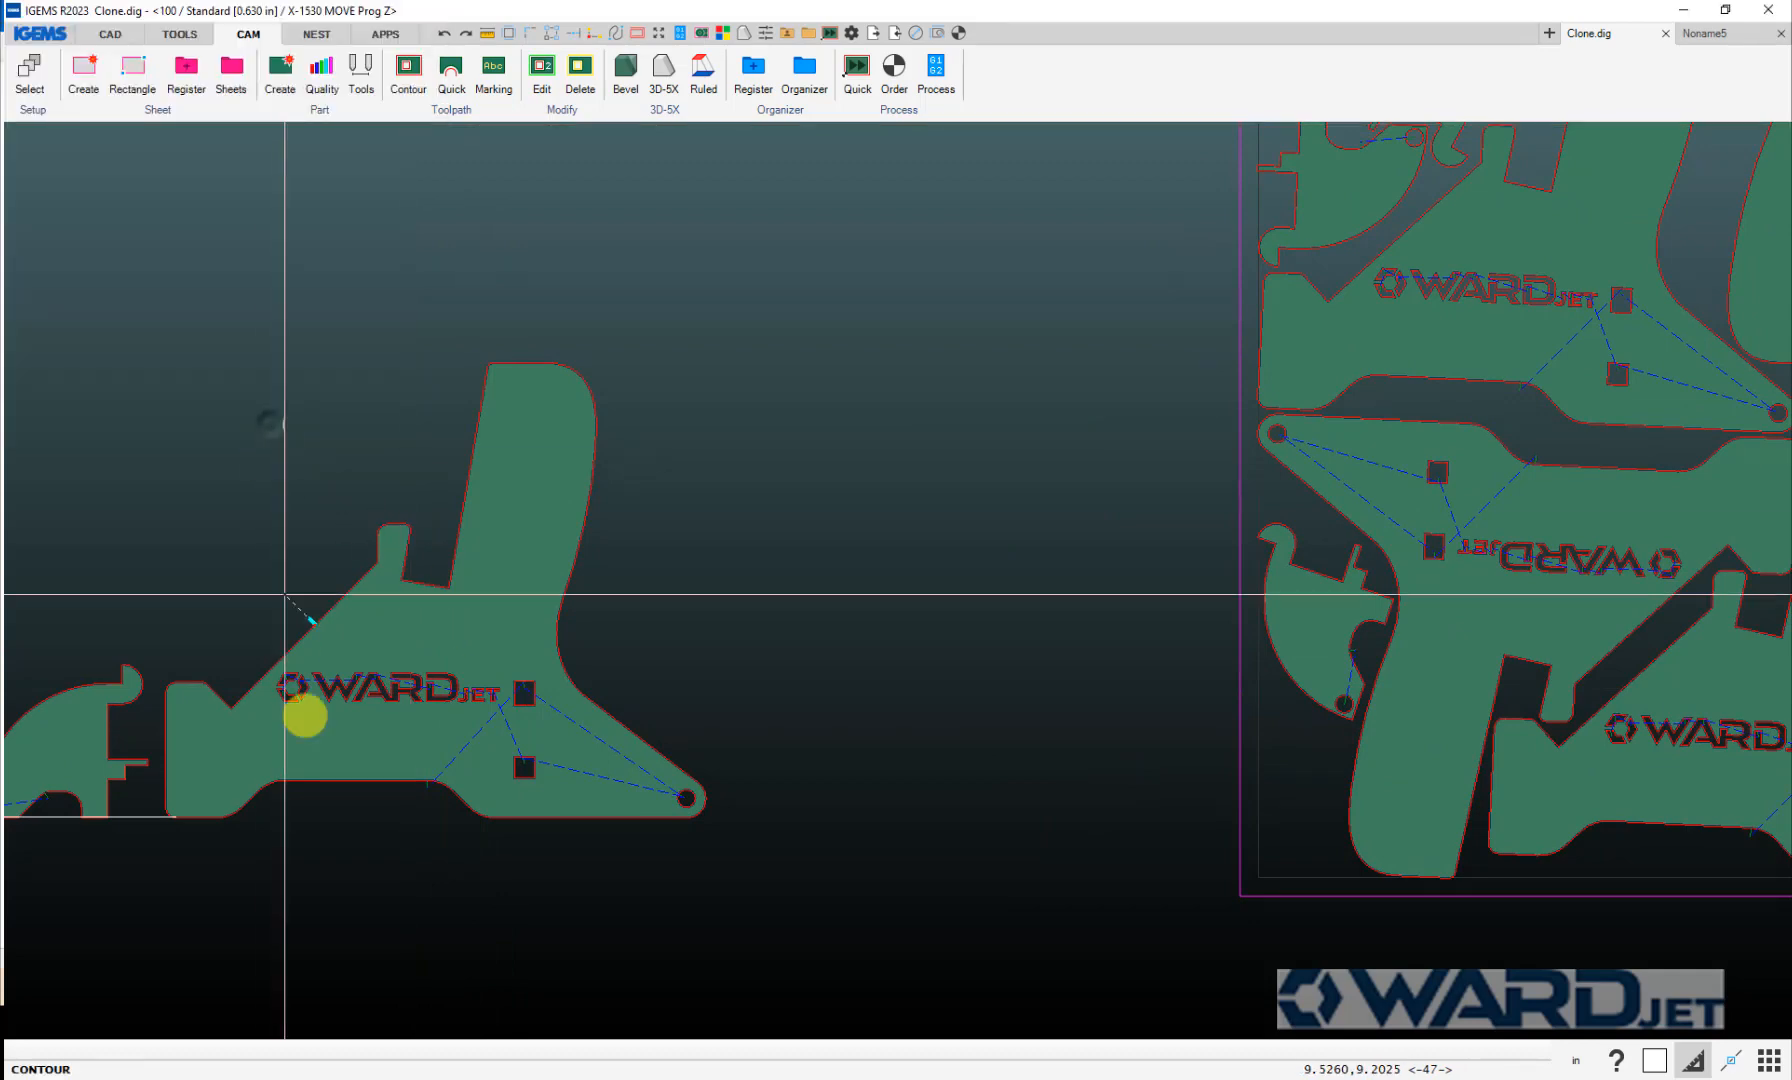
scroll(300, 712, "up", 2)
scroll(763, 551, "down", 1)
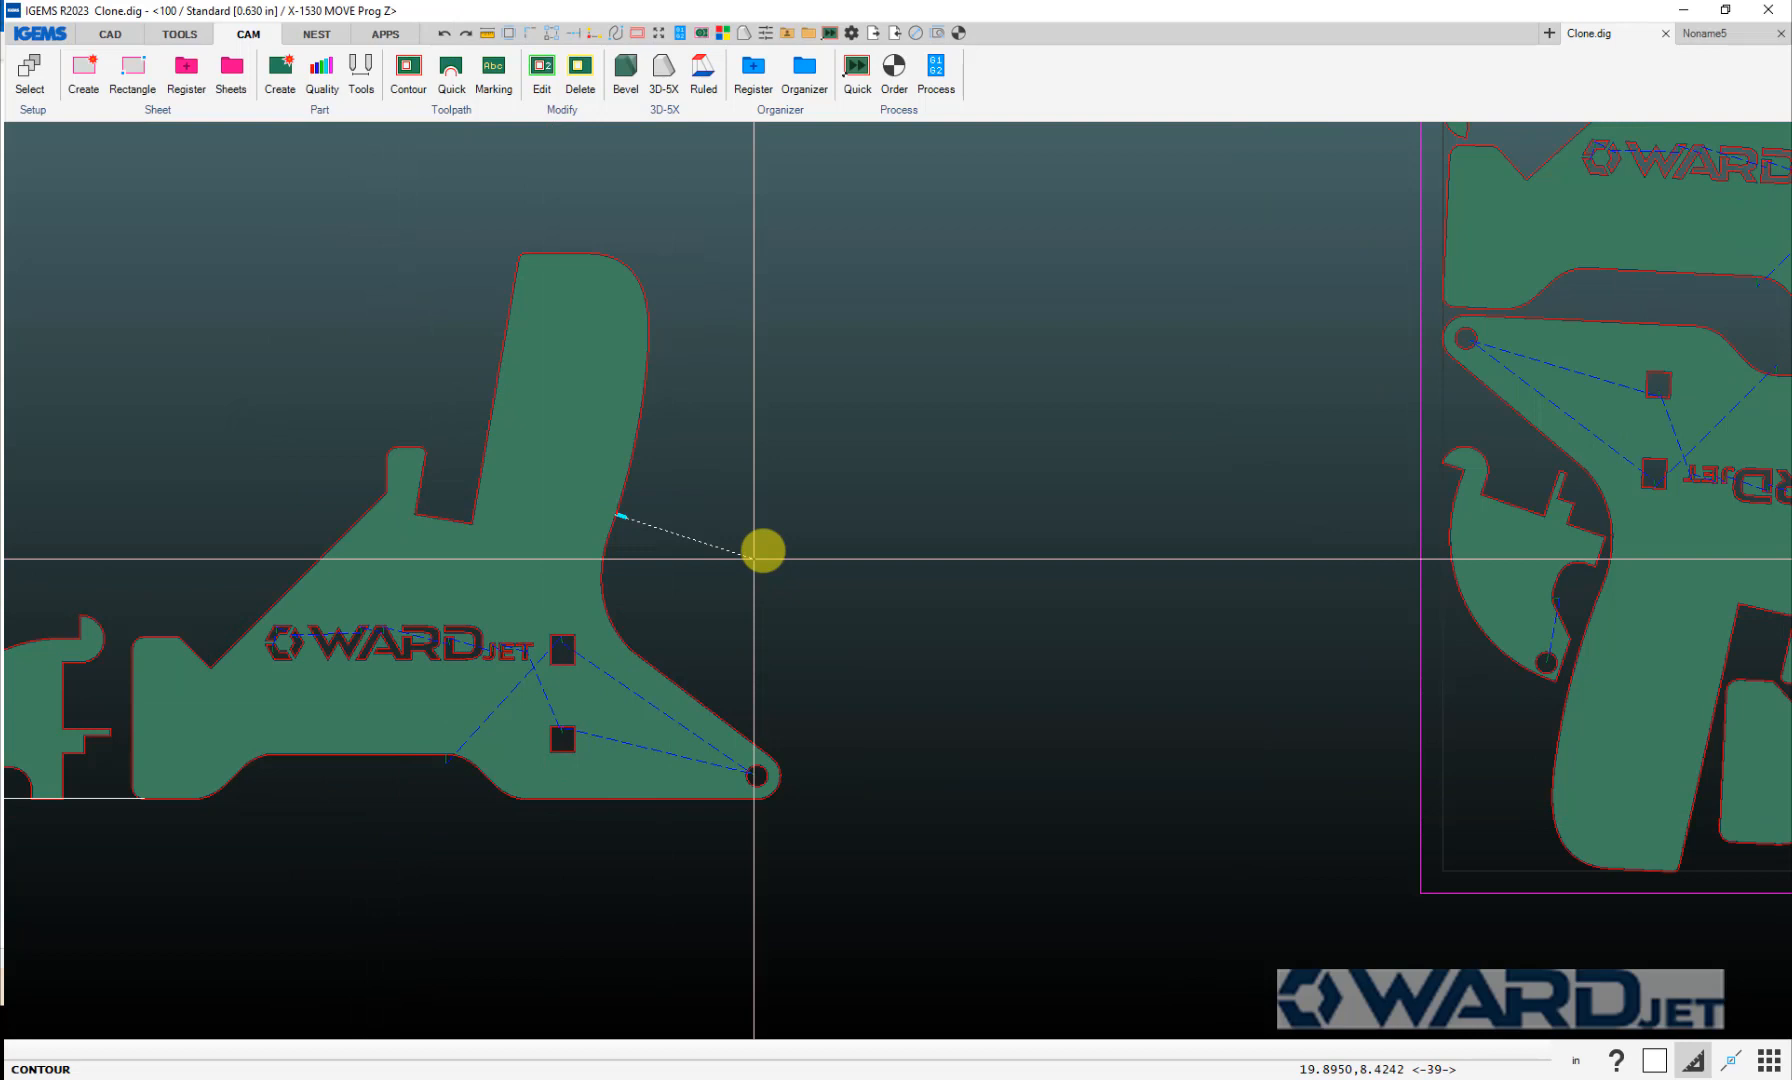
left_click(705, 537)
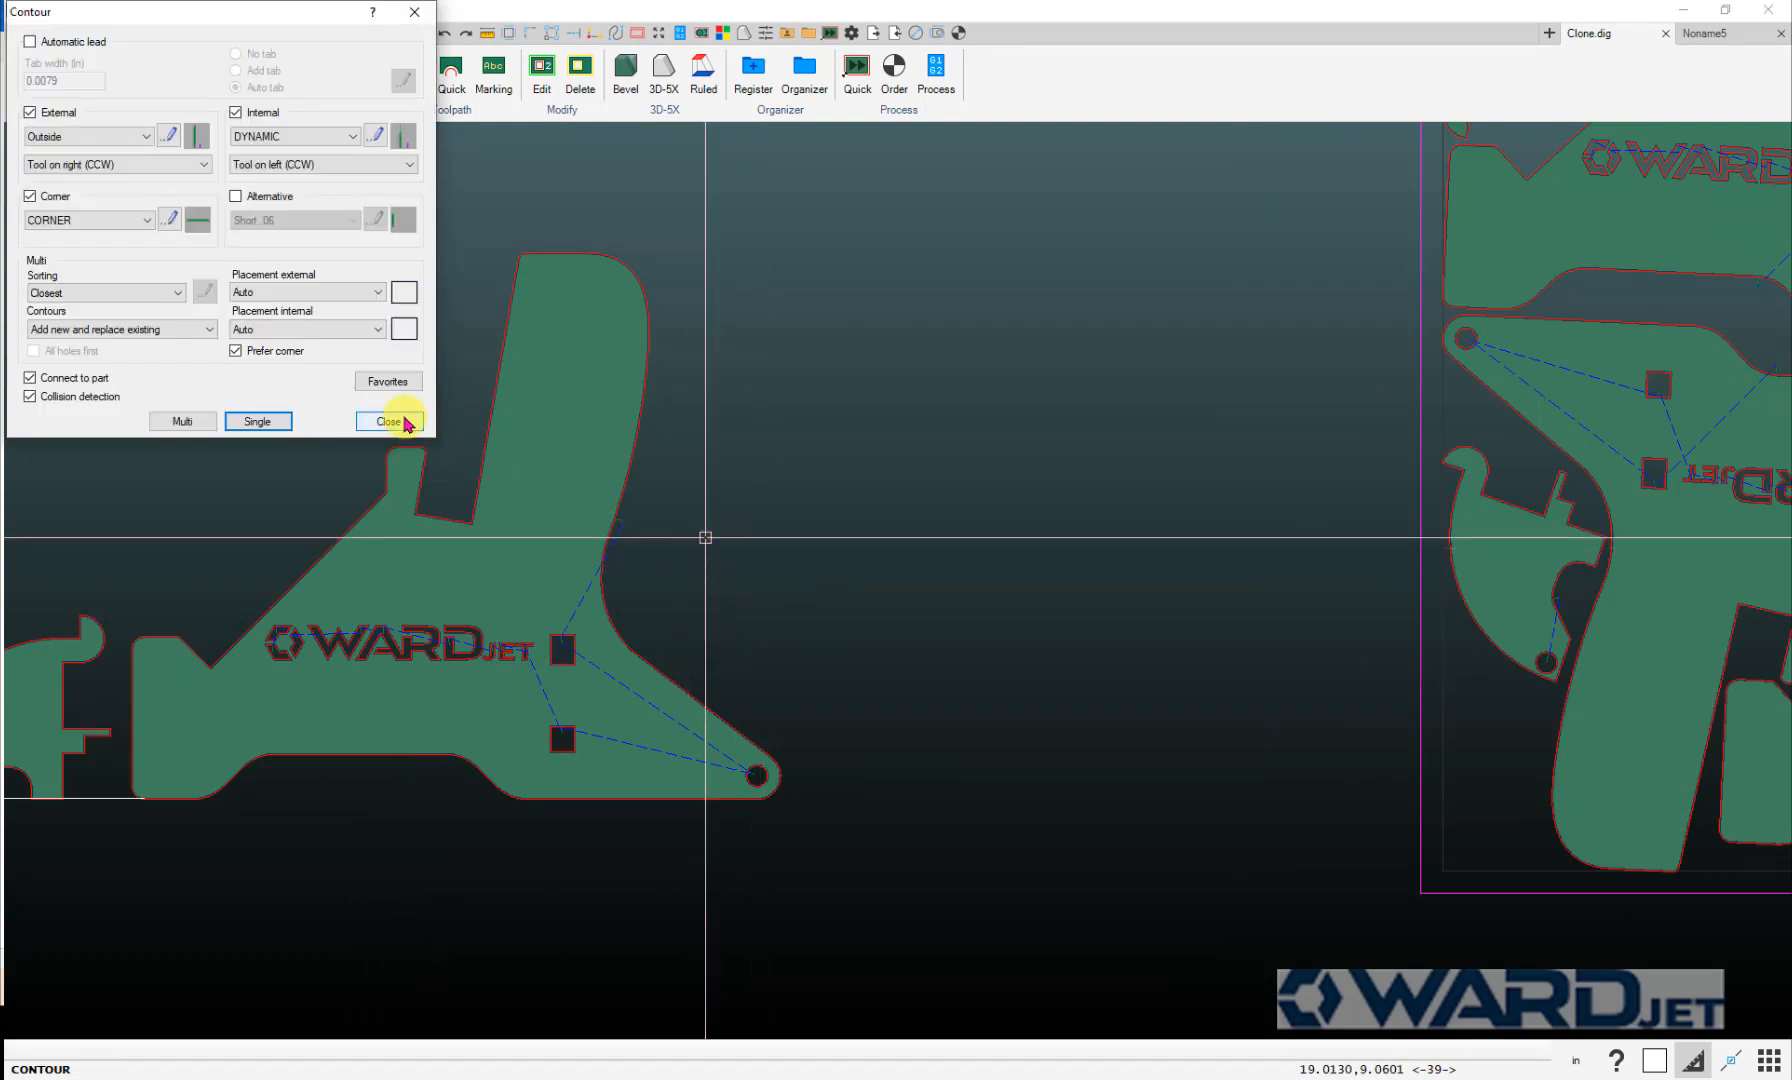
left_click(388, 421)
Step: Compare the outer lead-in positions on the nested brackets with the one on the standalone bracket
scroll(724, 544, "down", 3)
scroll(1260, 540, "up", 2)
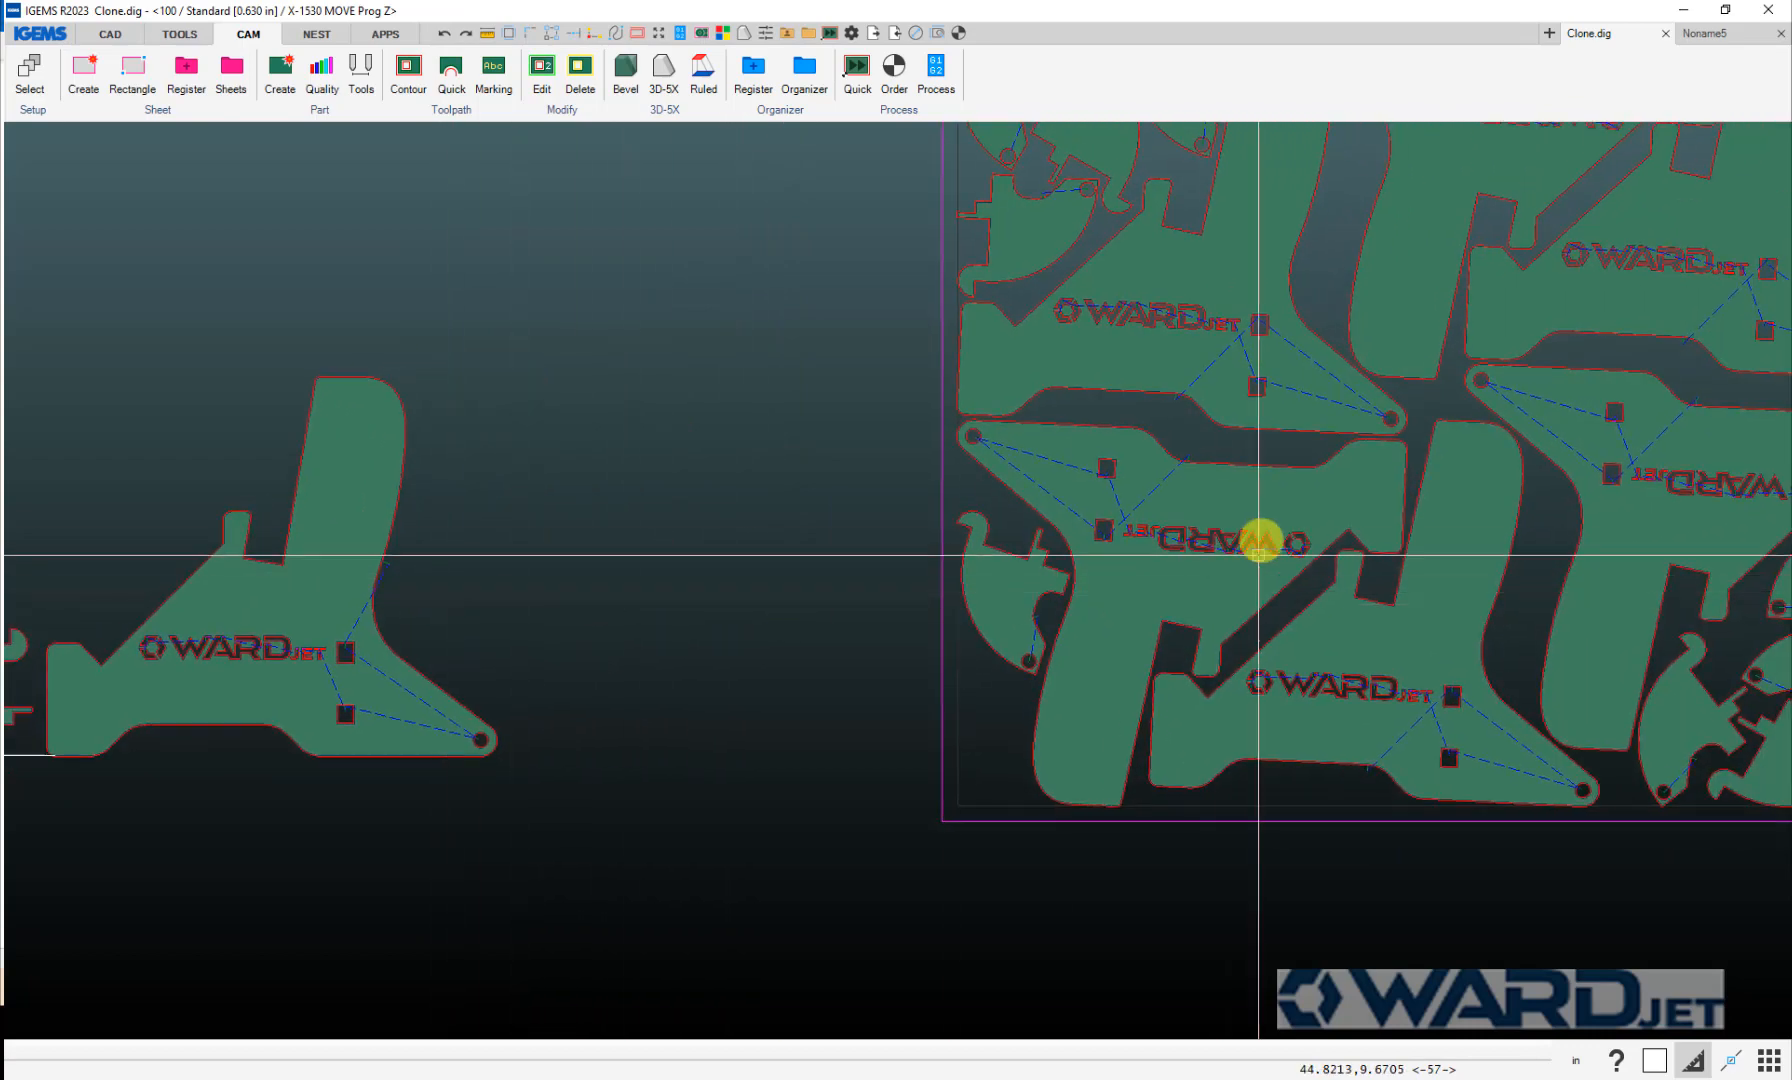
scroll(1224, 476, "up", 3)
scroll(1104, 408, "down", 2)
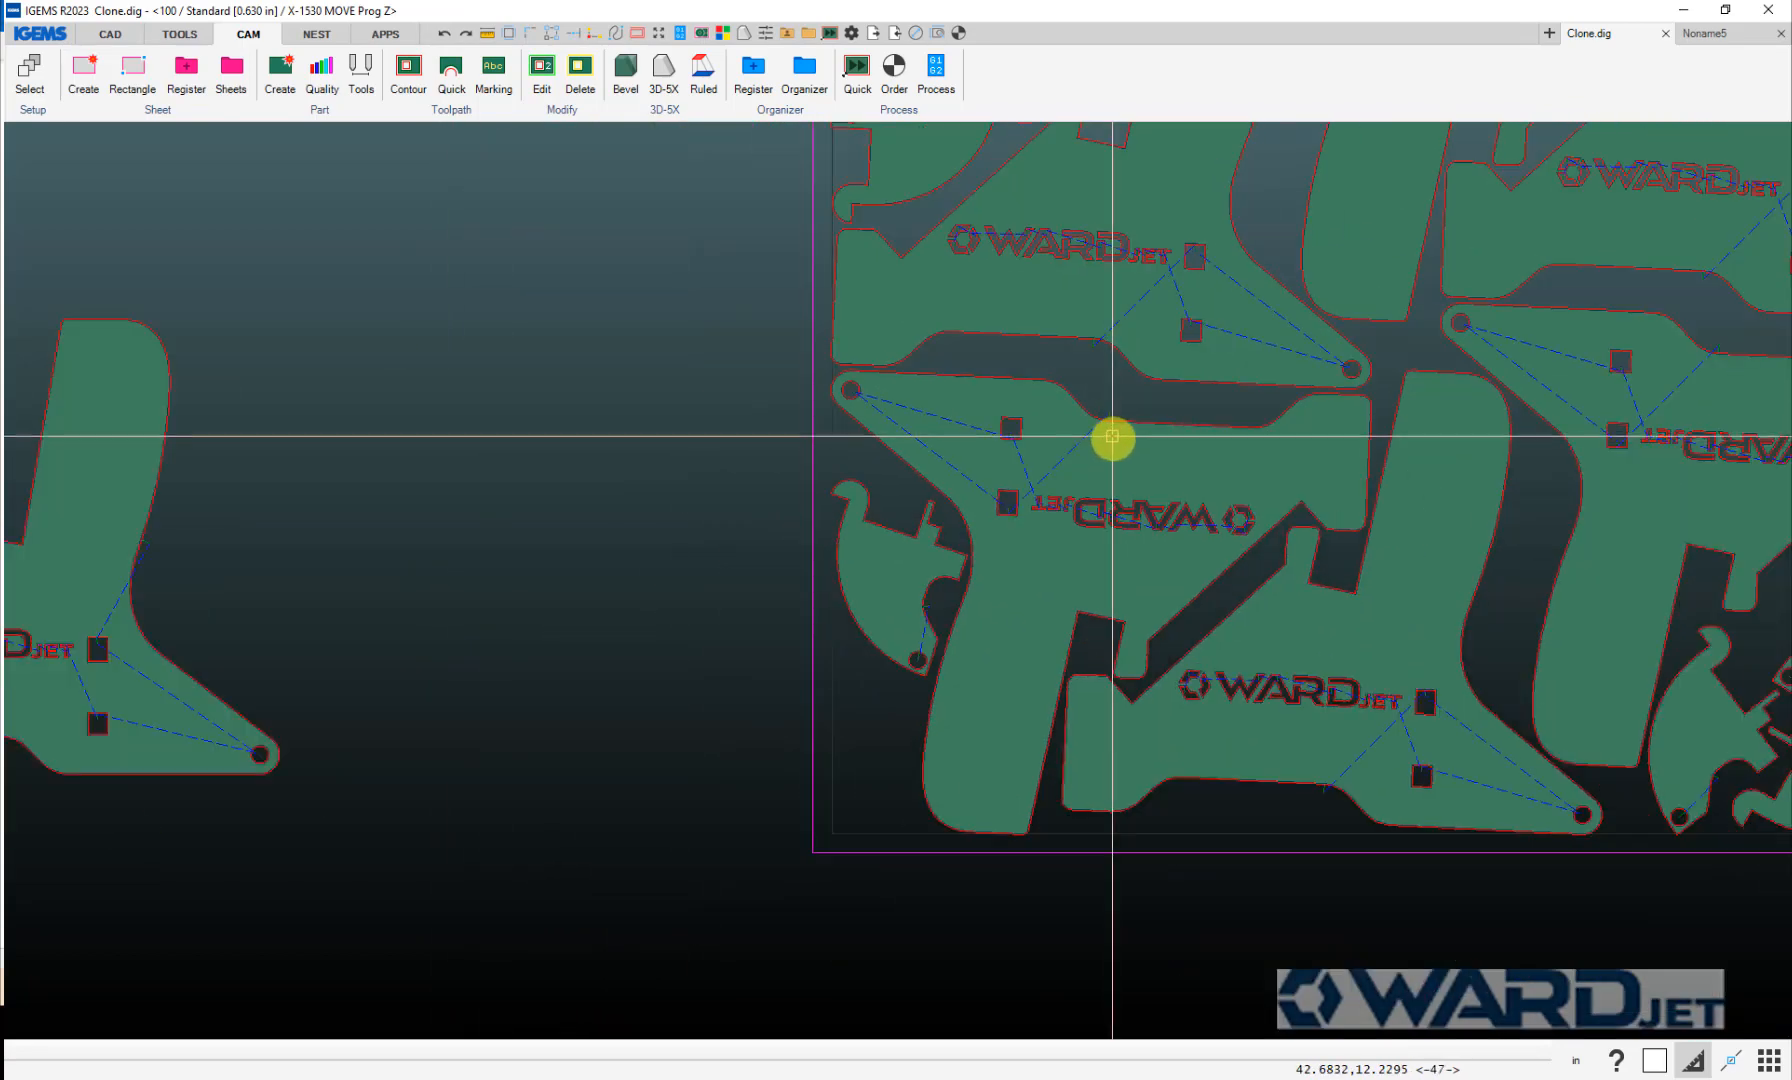
scroll(1112, 437, "down", 4)
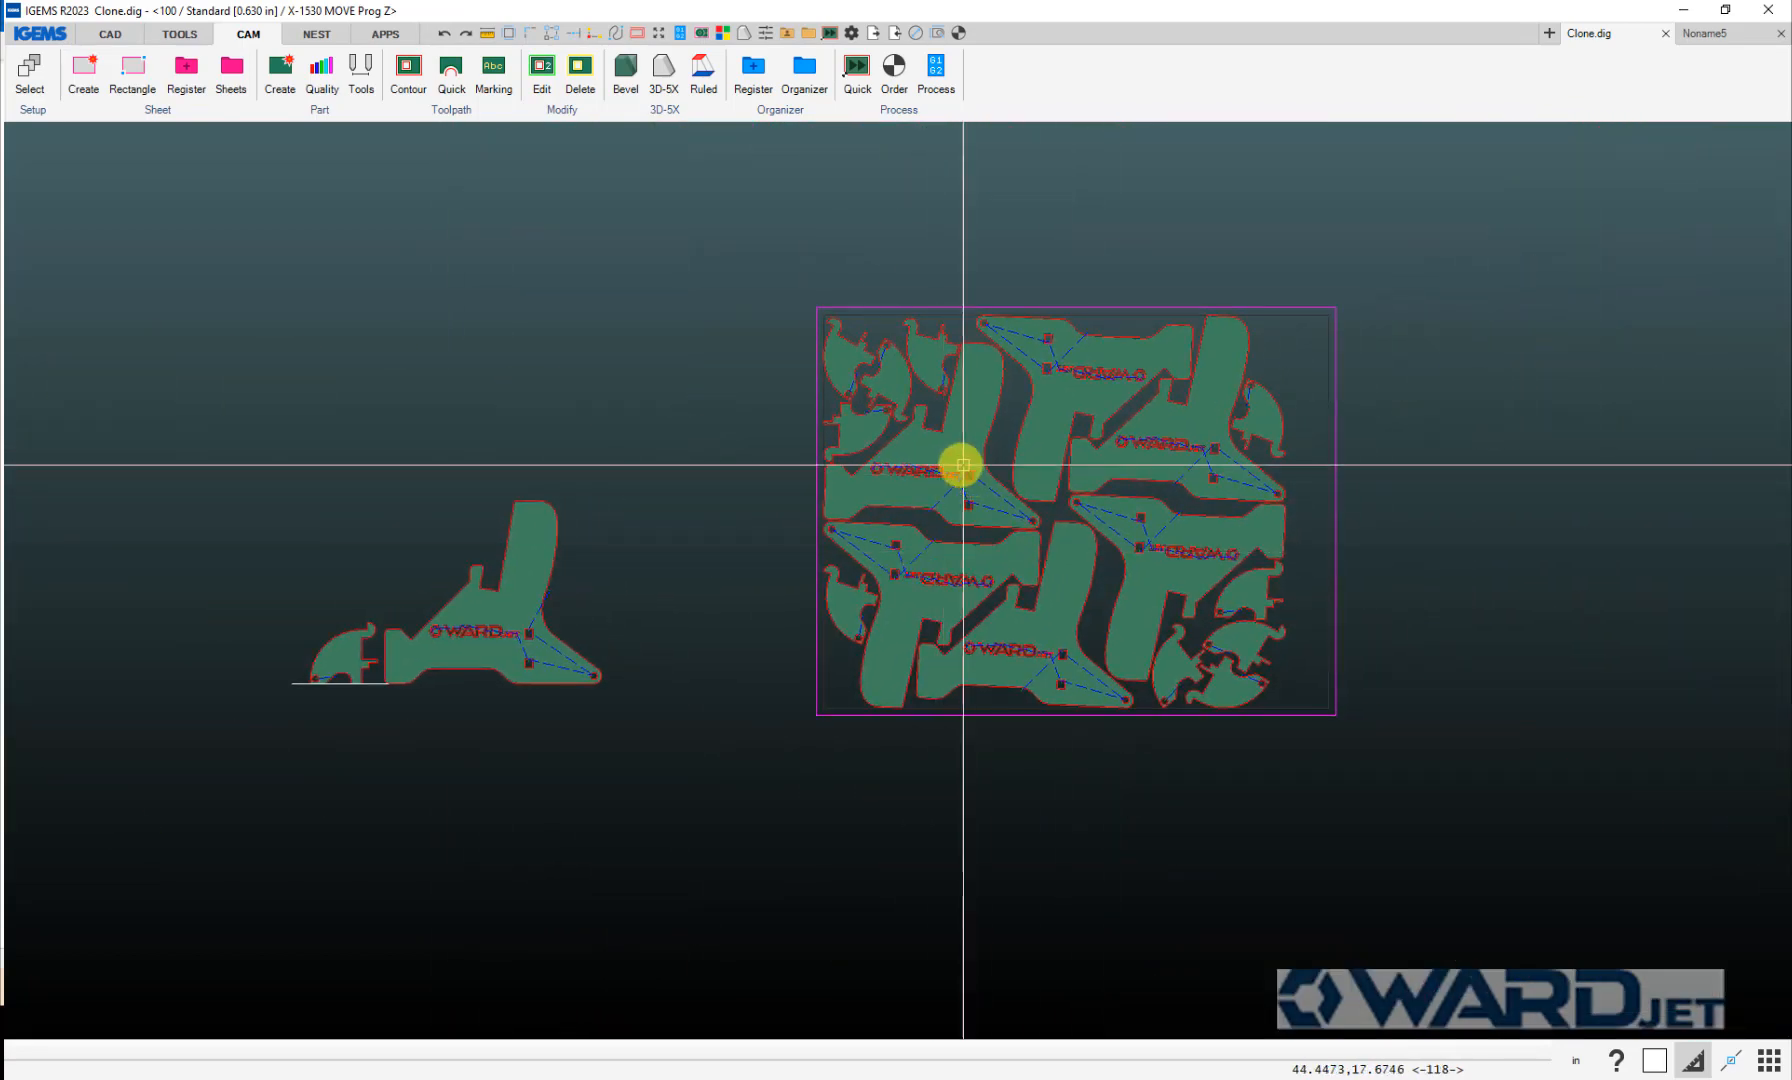
scroll(1004, 560, "down", 2)
scroll(1004, 560, "up", 3)
scroll(1012, 532, "down", 3)
scroll(1012, 532, "up", 1)
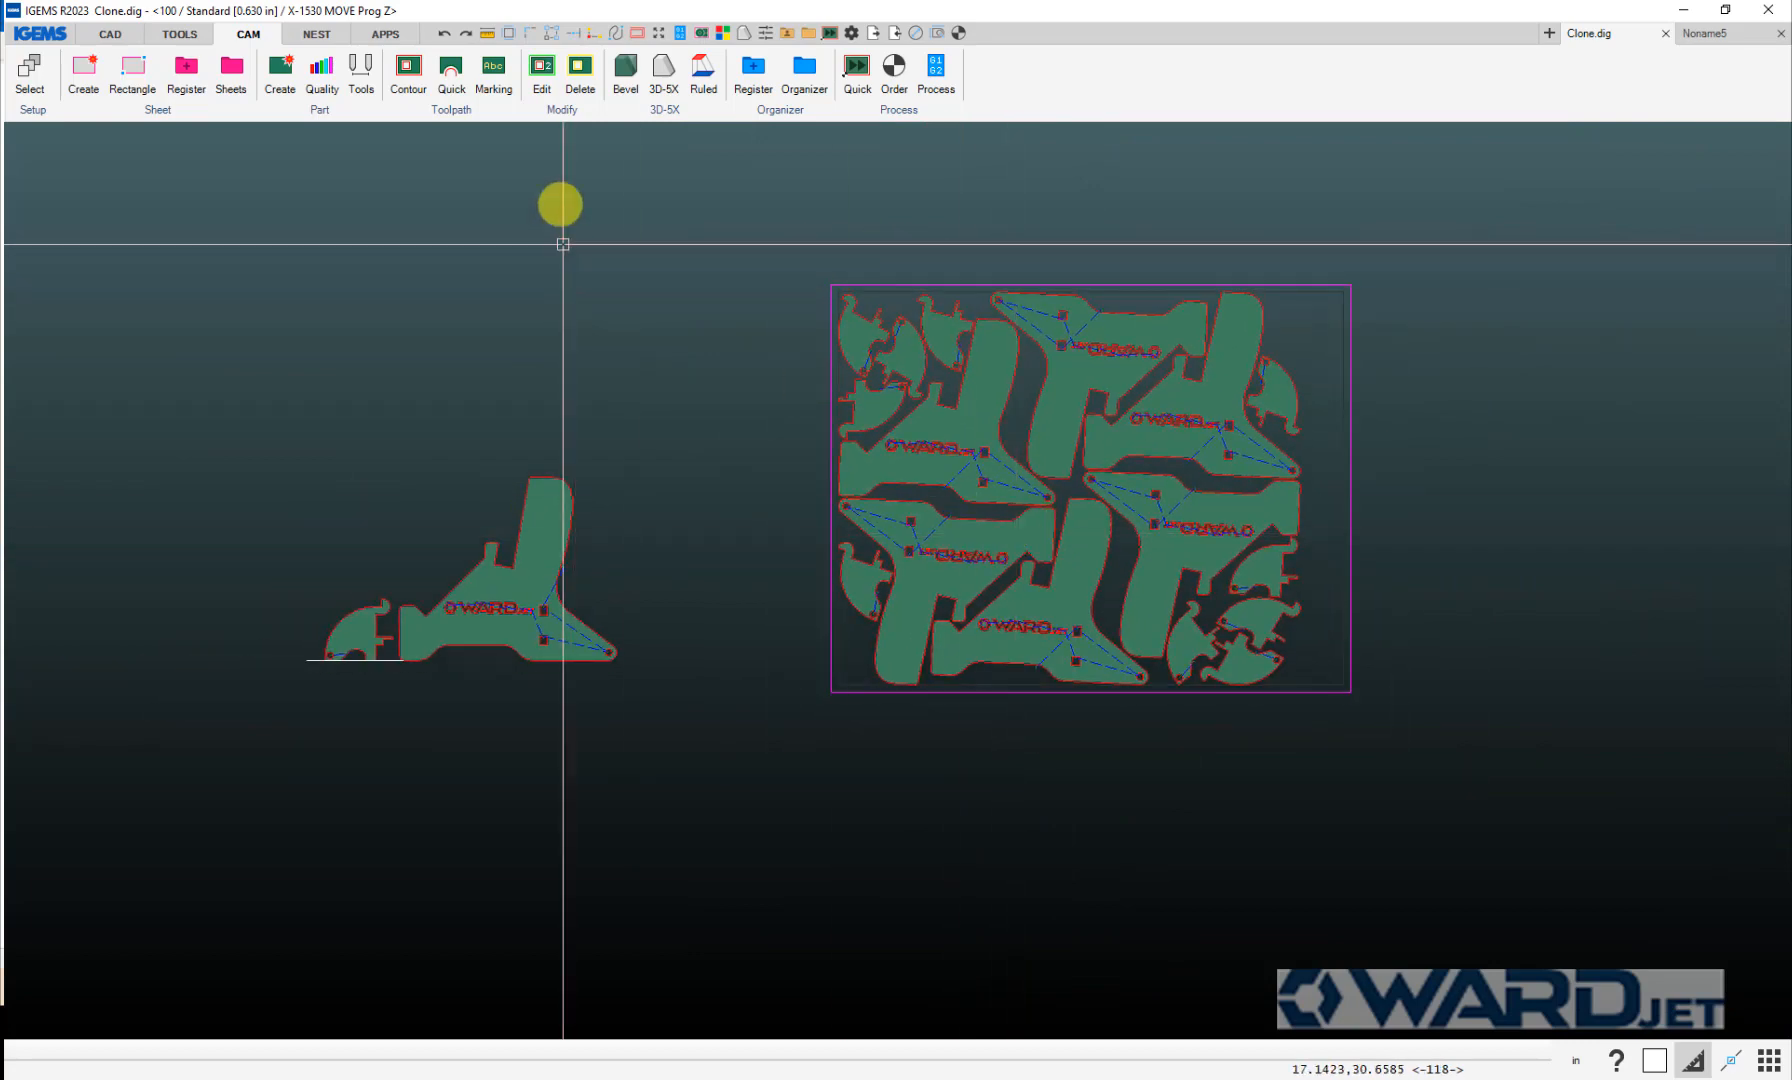
Step: Try to clone the standalone bracket onto the six nested brackets and the small part at the nest's upper right
left_click(321, 111)
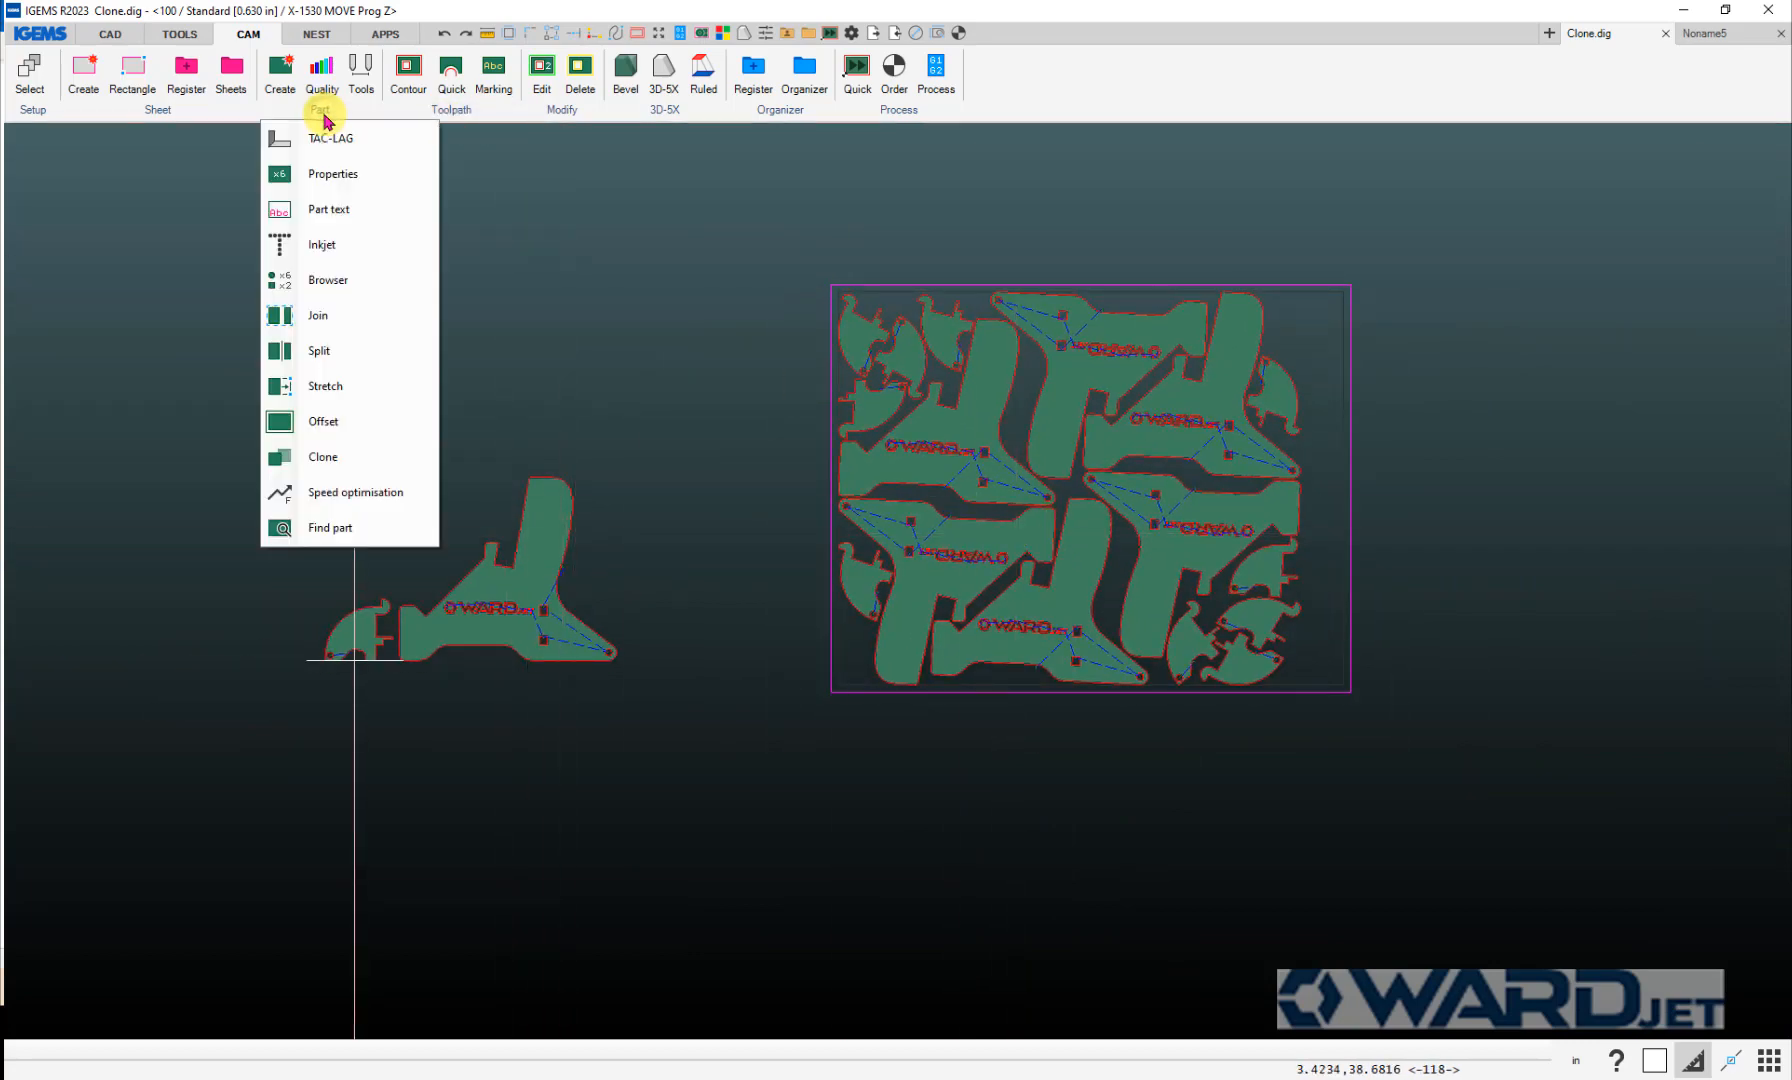
left_click(325, 459)
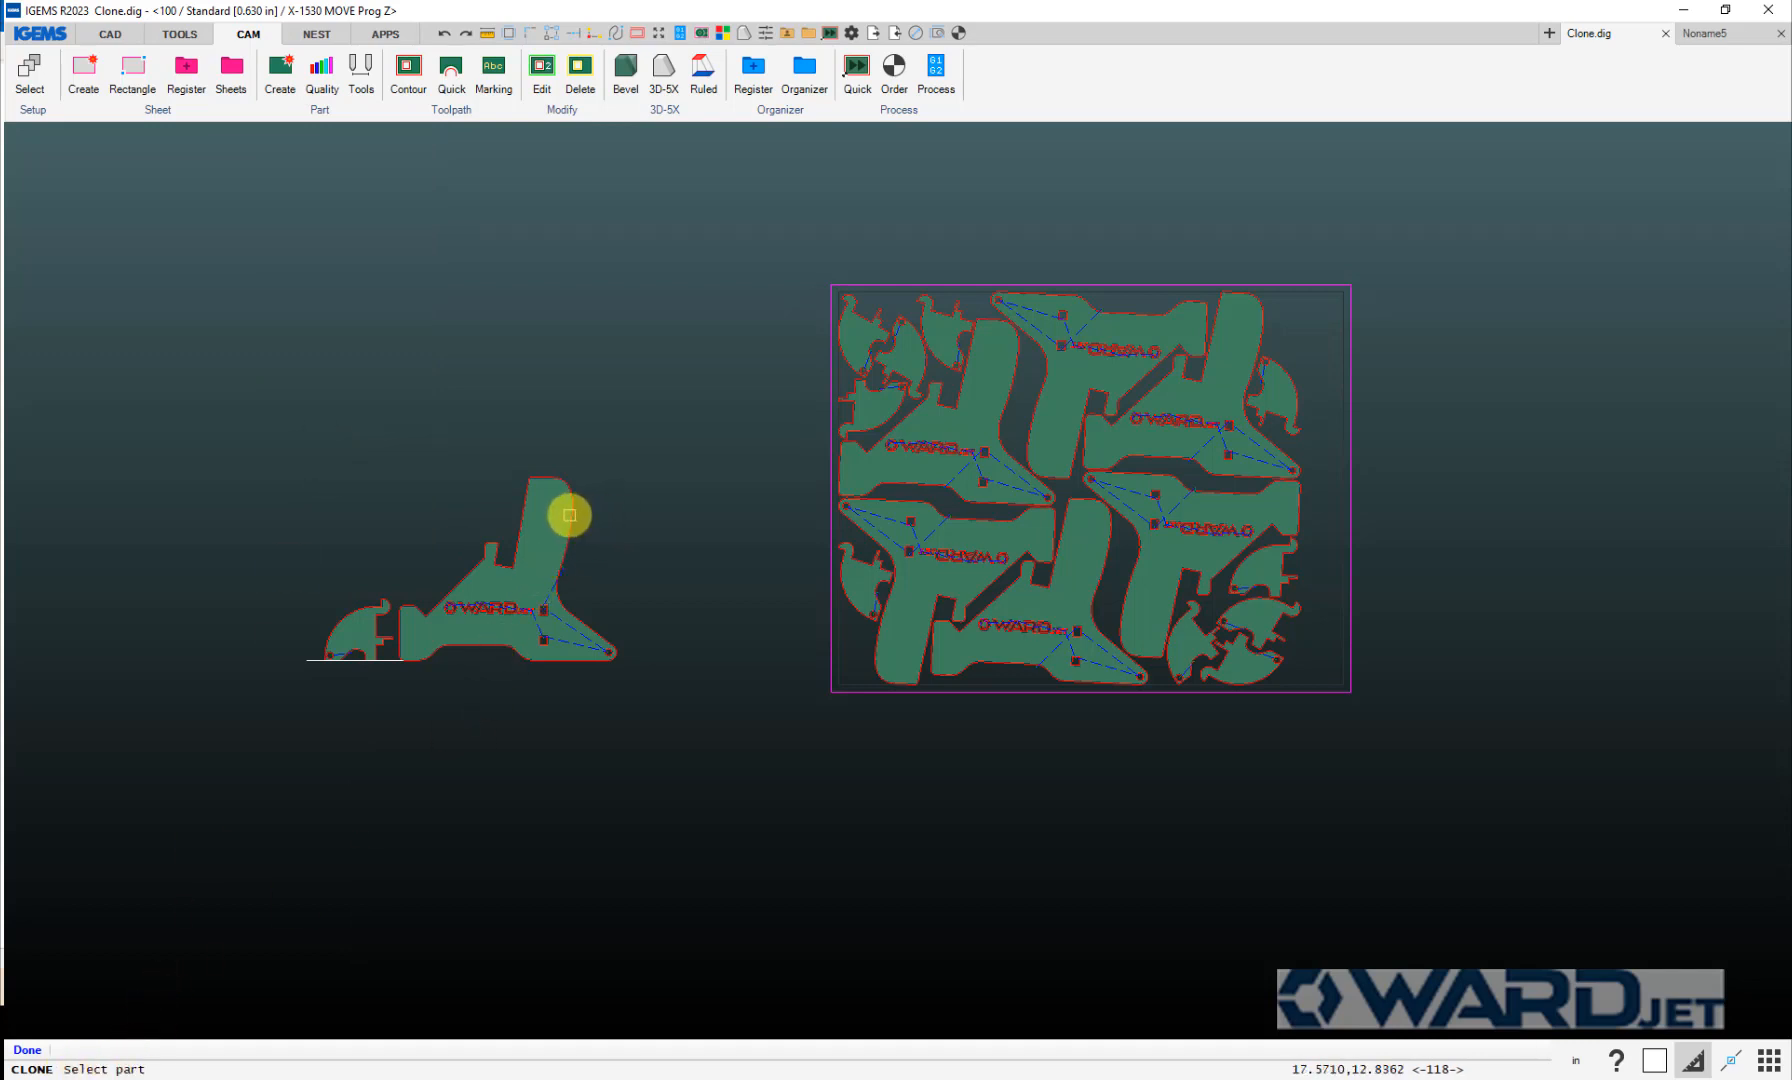
scroll(532, 623, "up", 3)
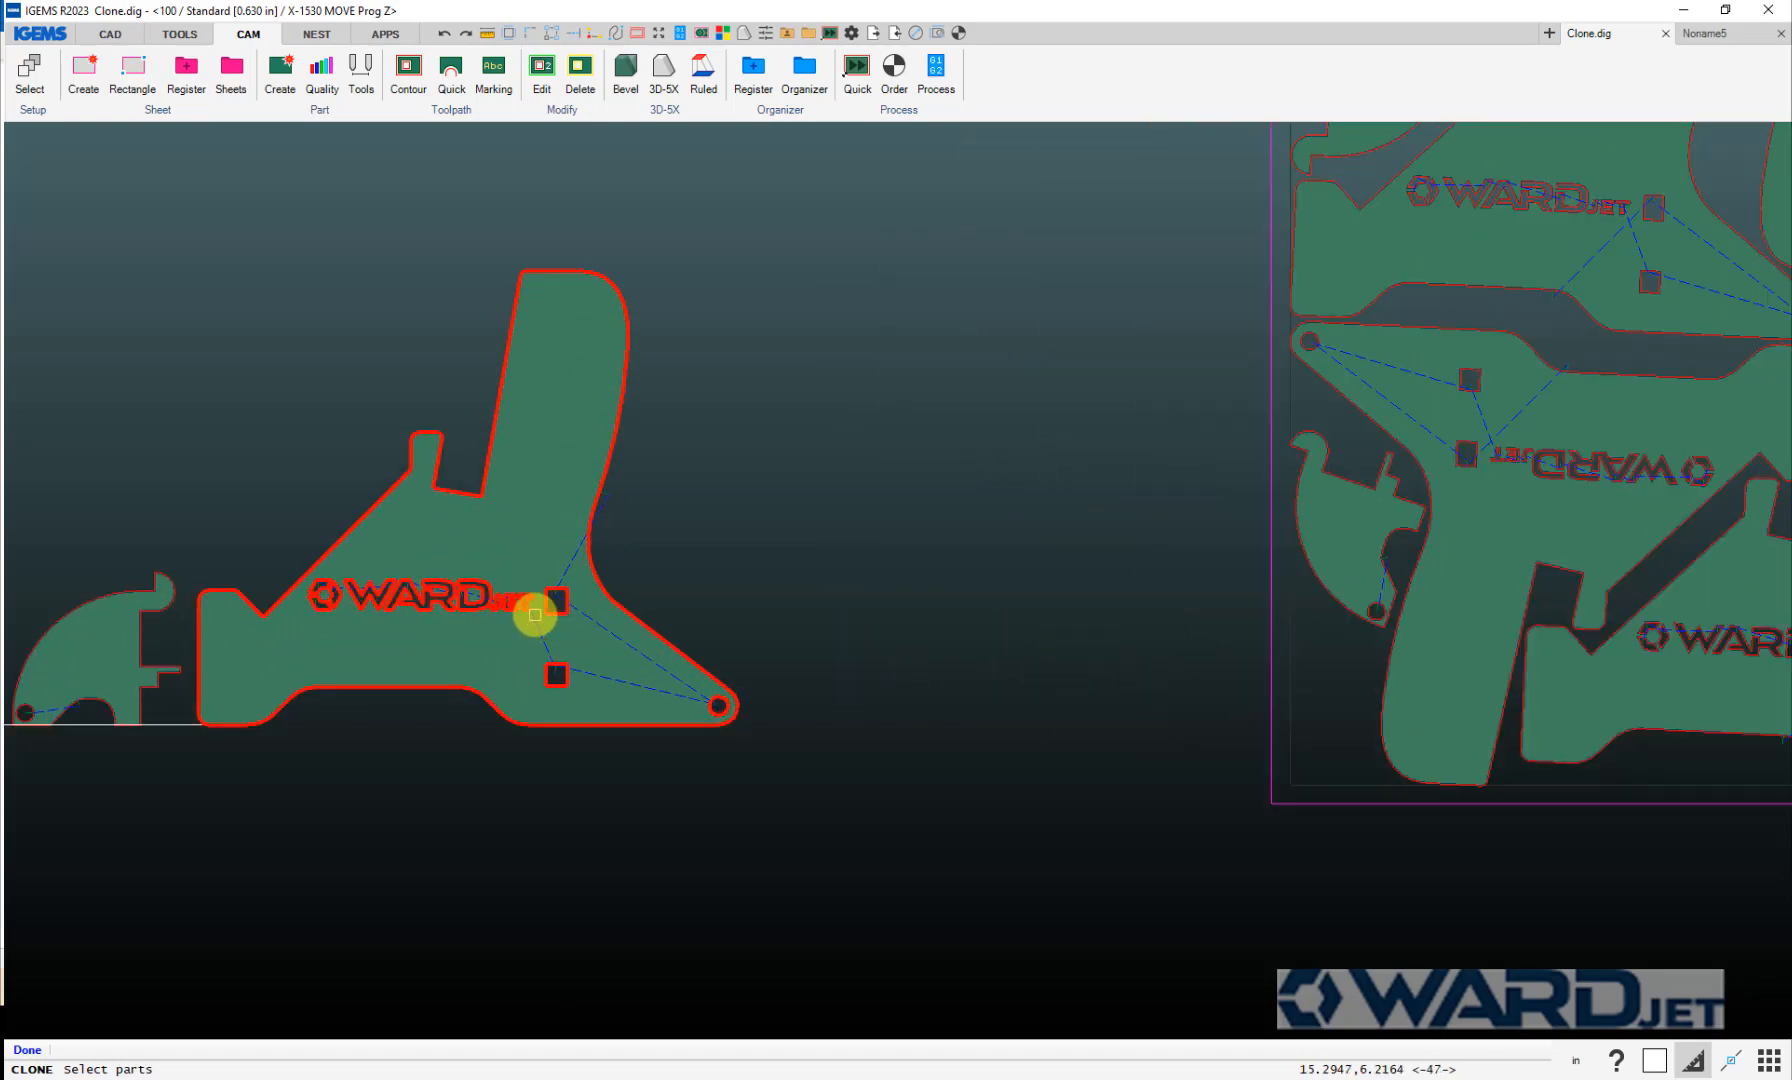
scroll(535, 615, "down", 1)
scroll(568, 799, "down", 2)
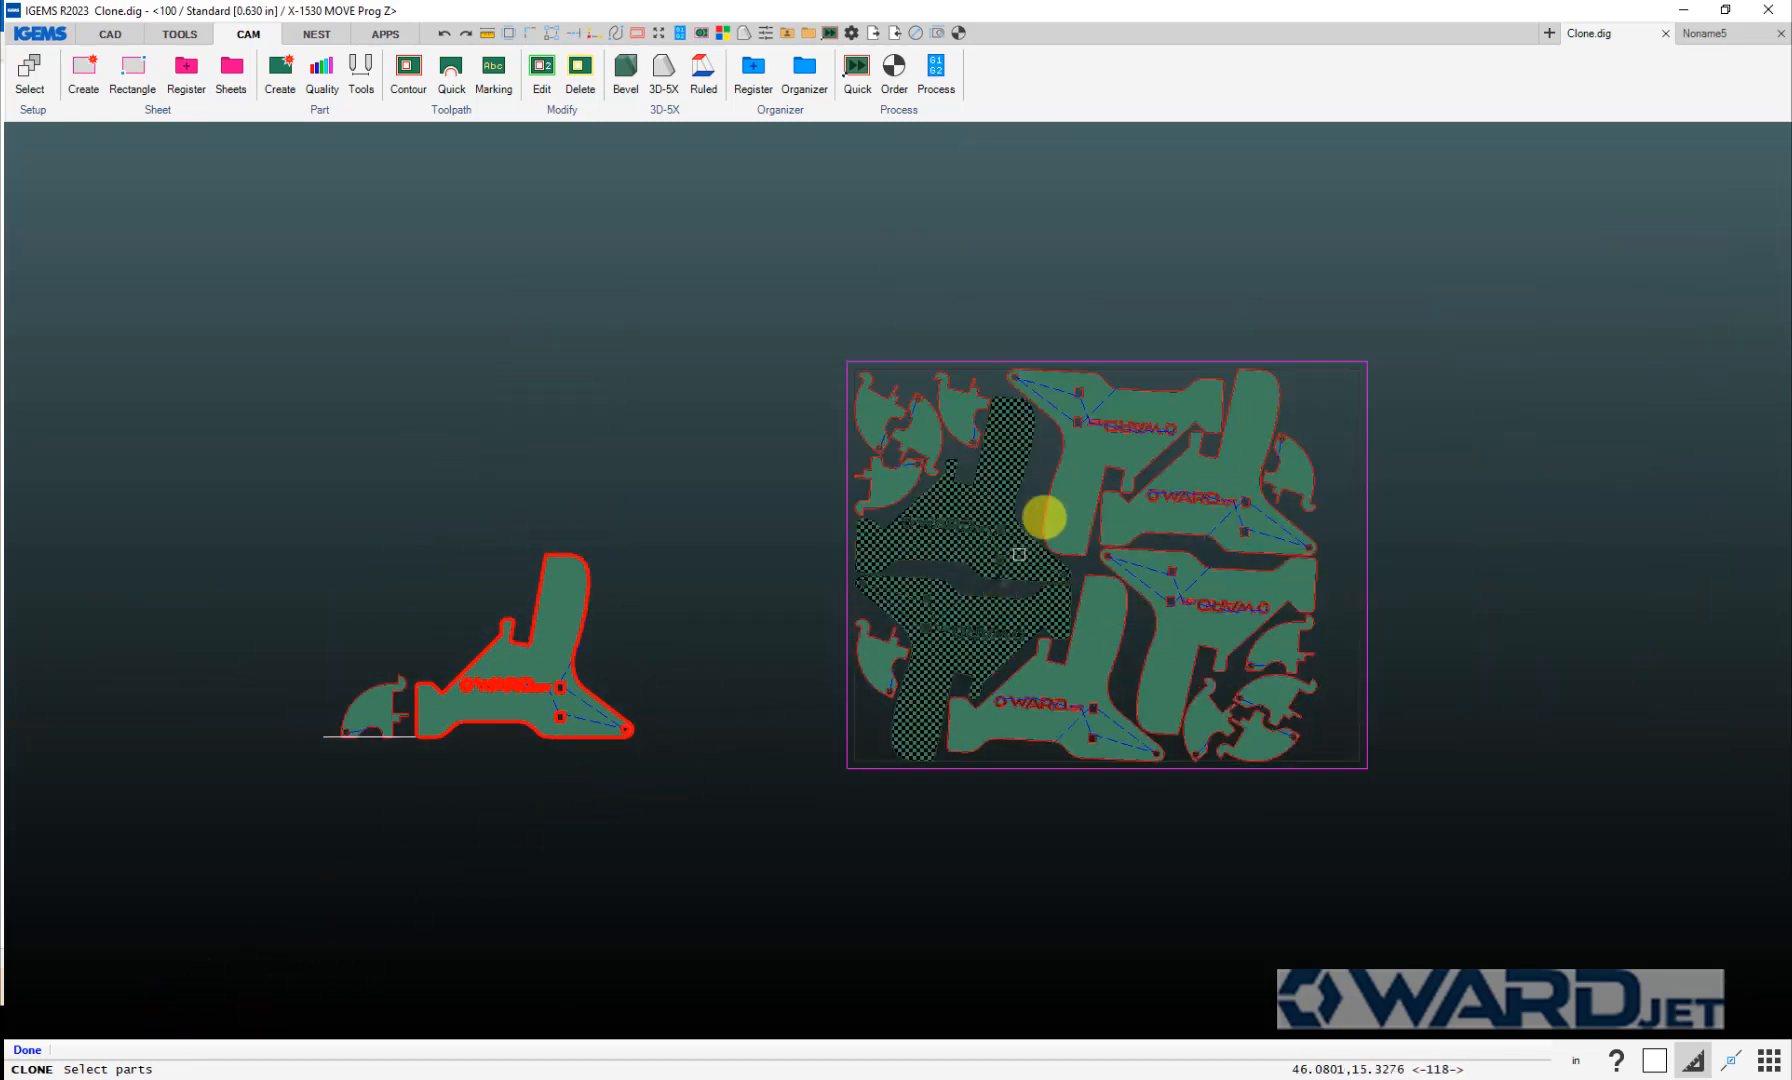
left_click(1050, 492)
left_click_drag(1110, 497, 1132, 541)
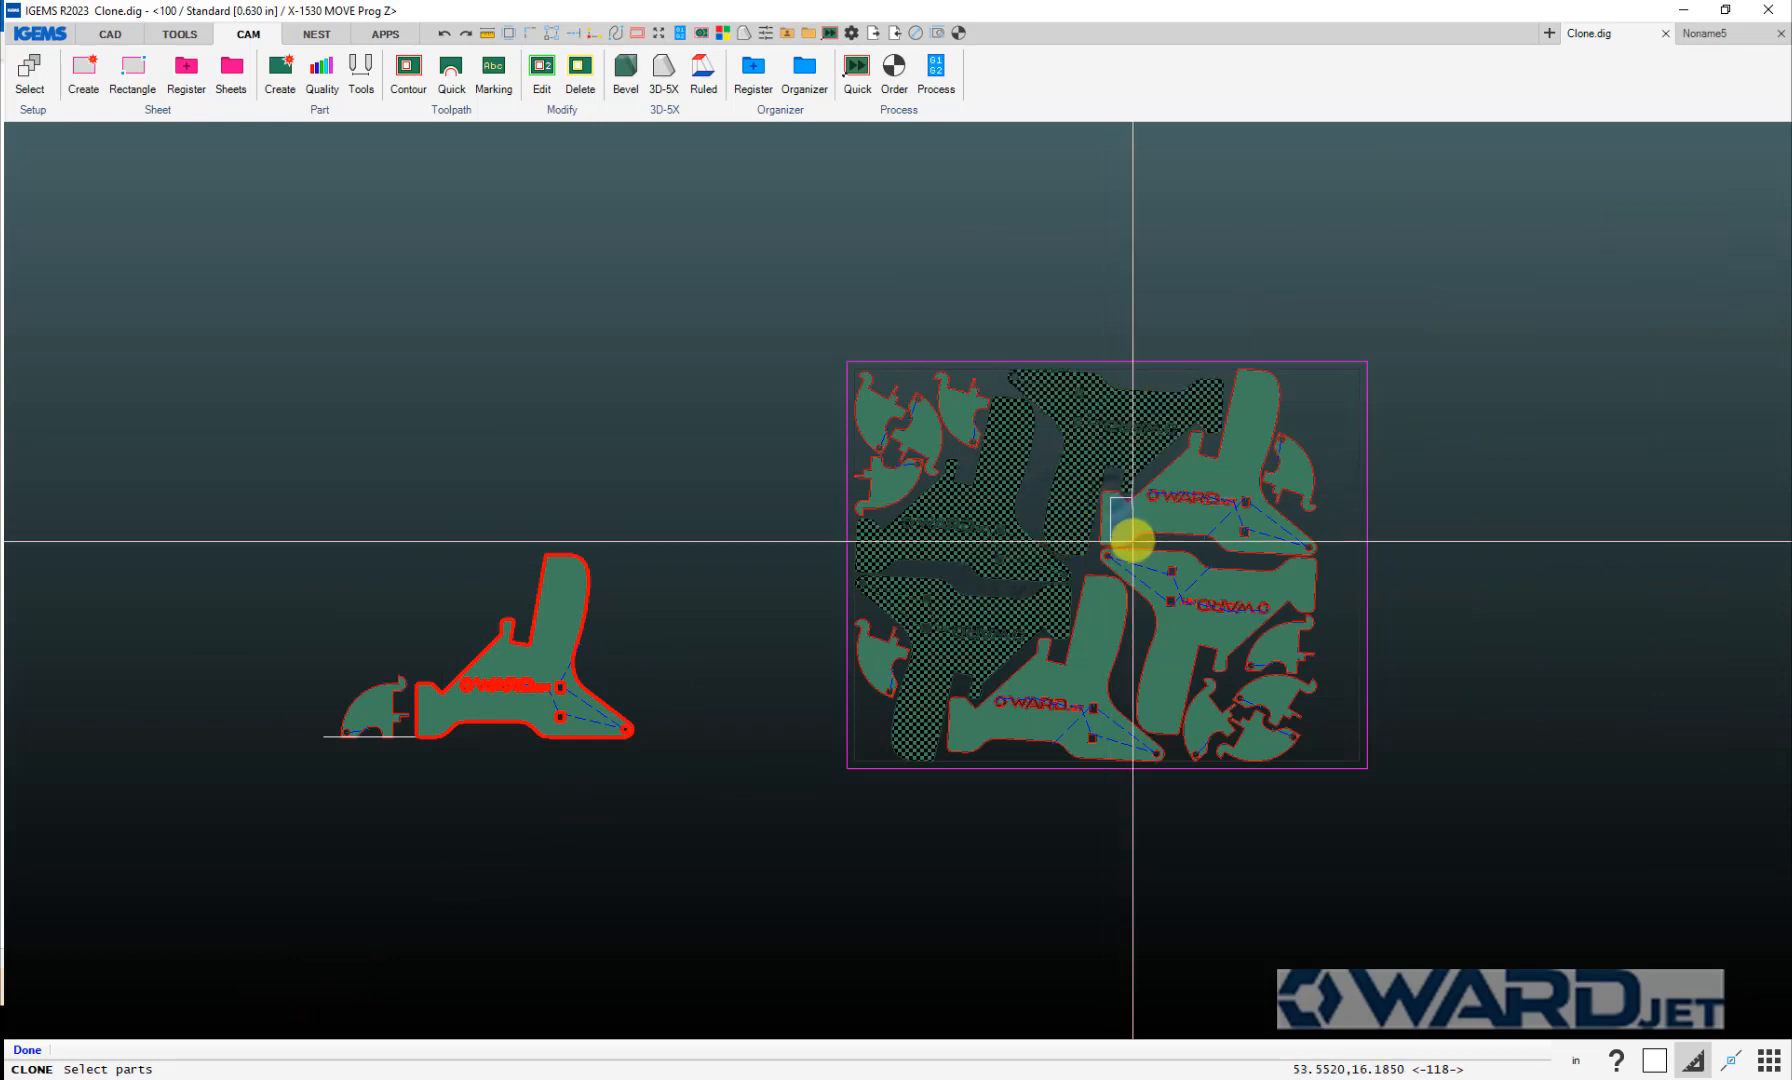
scroll(1172, 543, "up", 2)
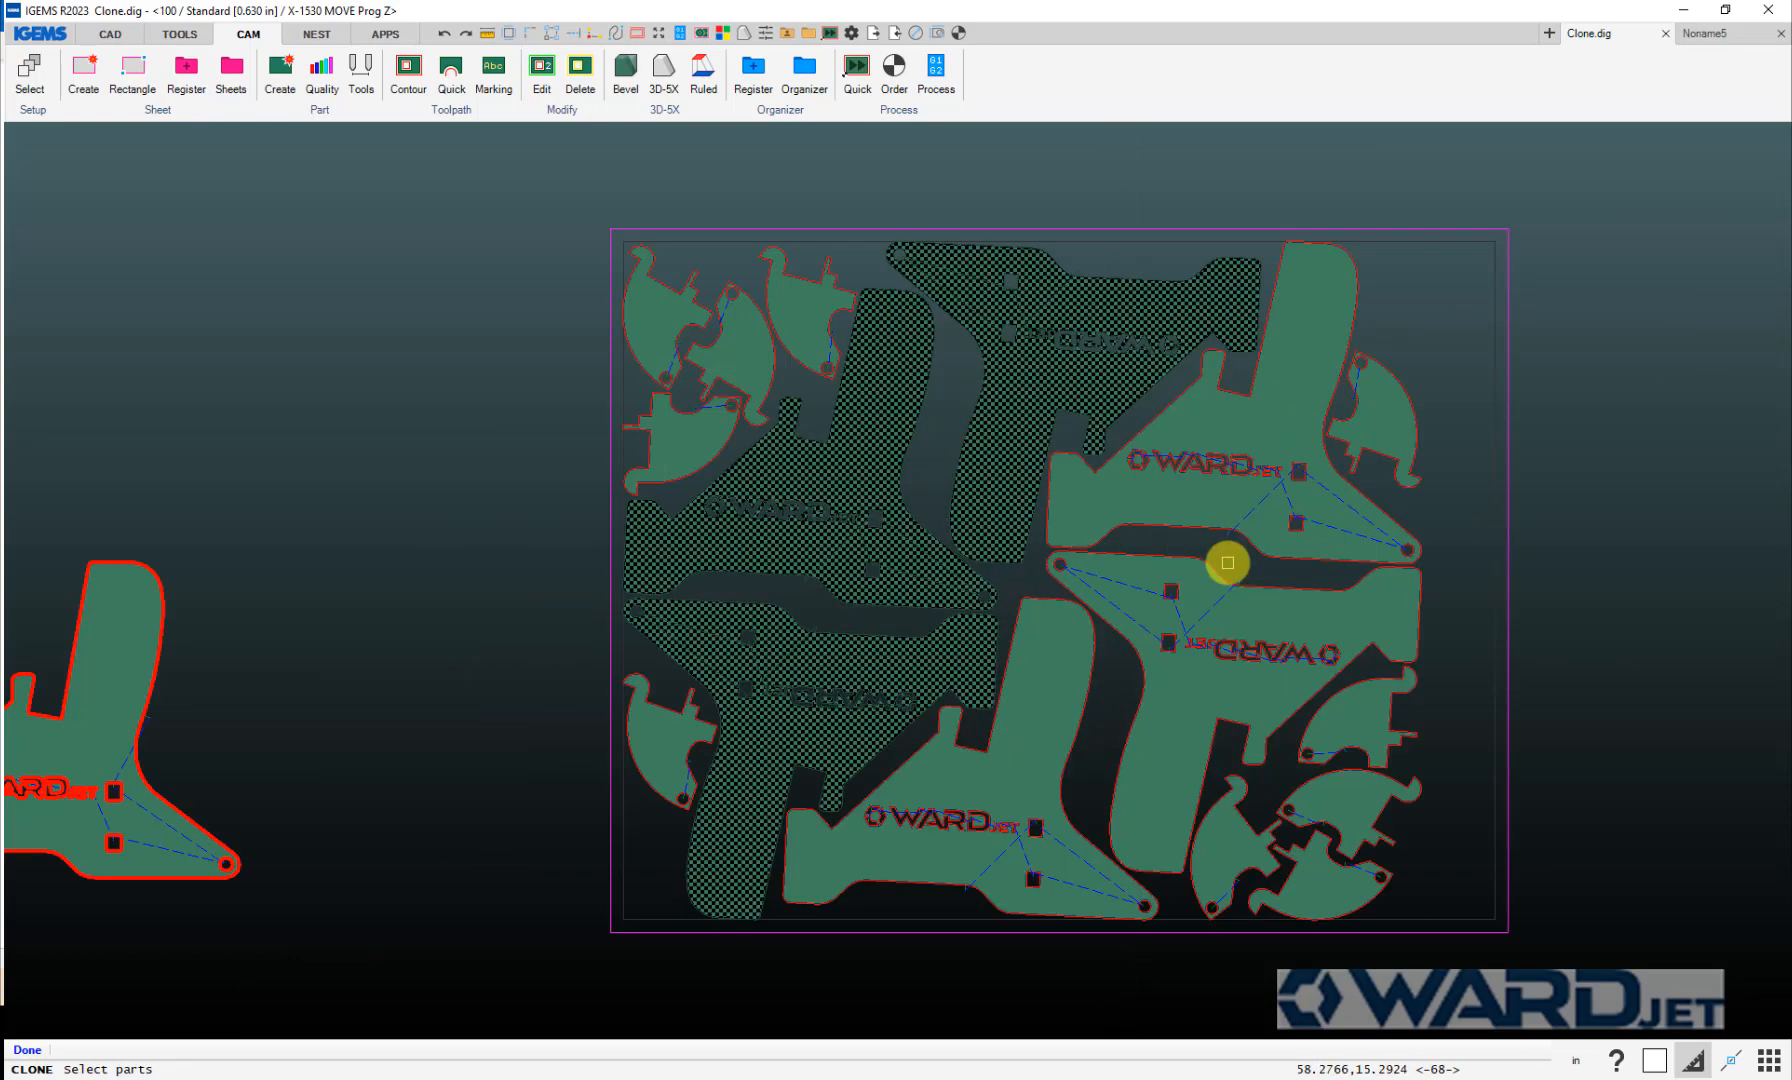
left_click(1228, 563)
left_click(1160, 525)
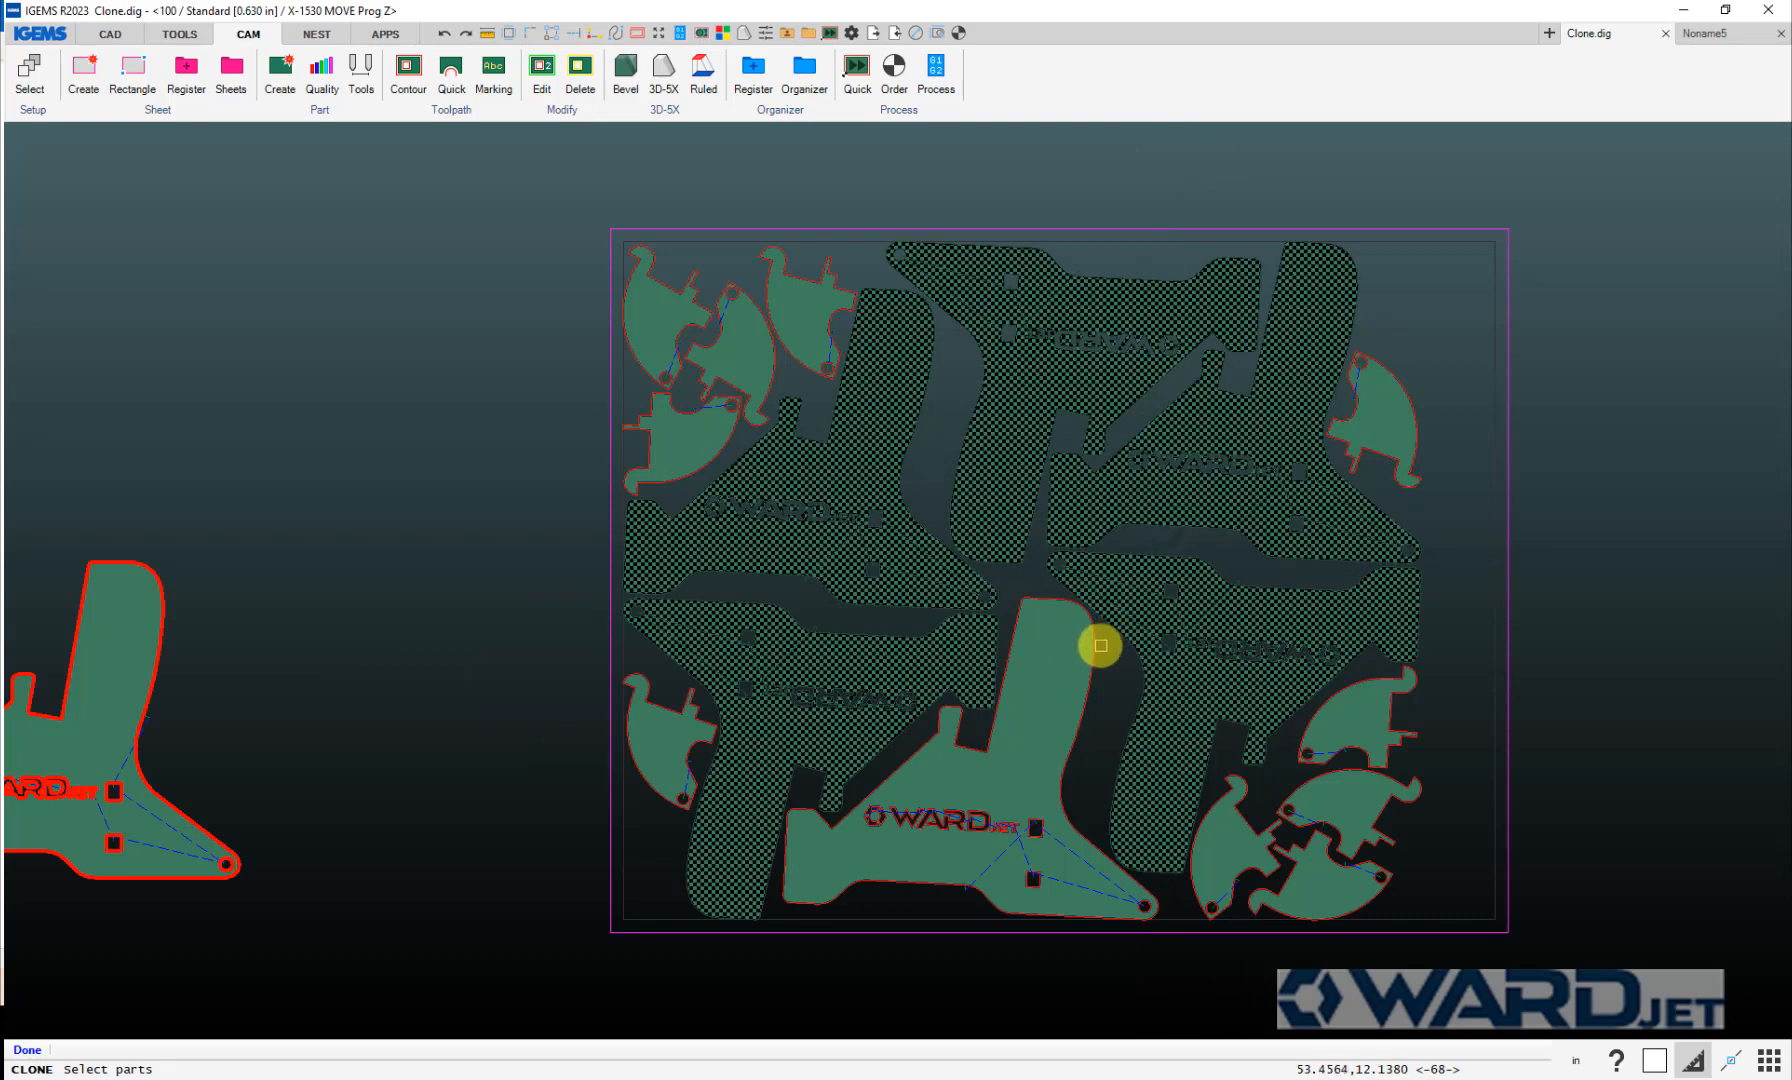
scroll(1094, 646, "down", 3)
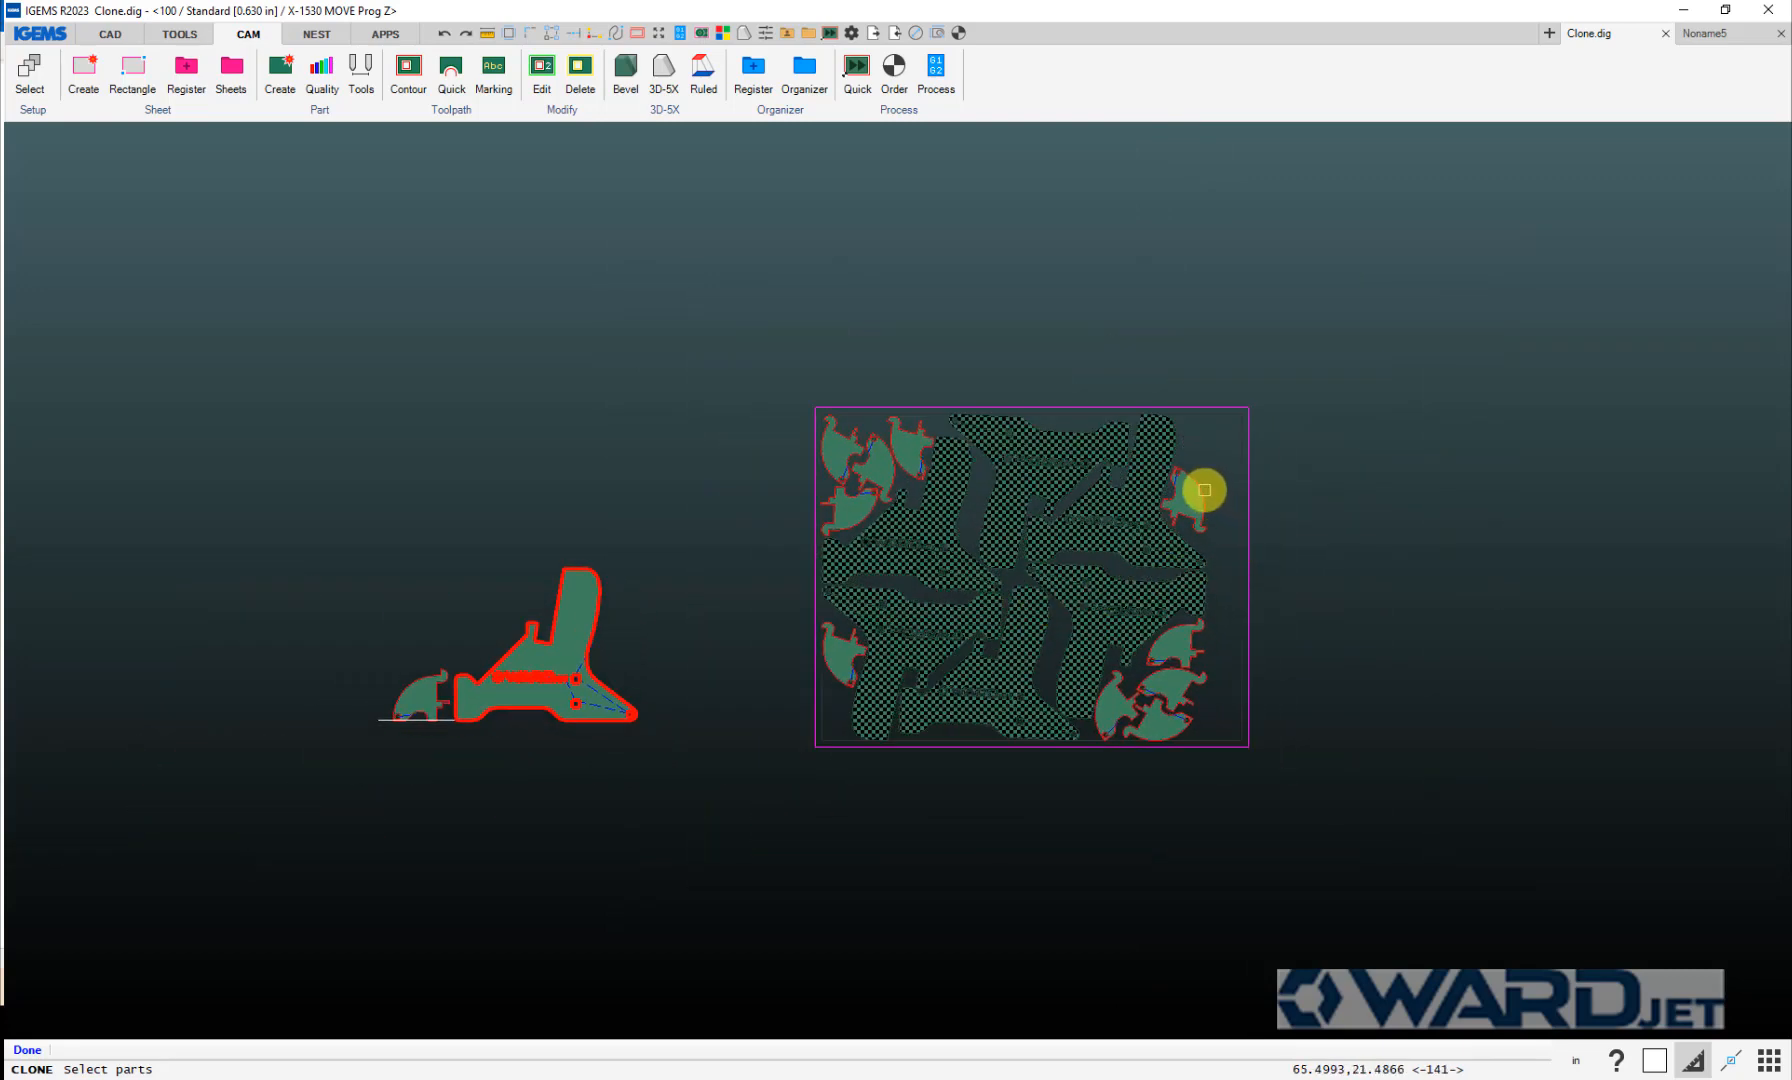
left_click(1295, 497)
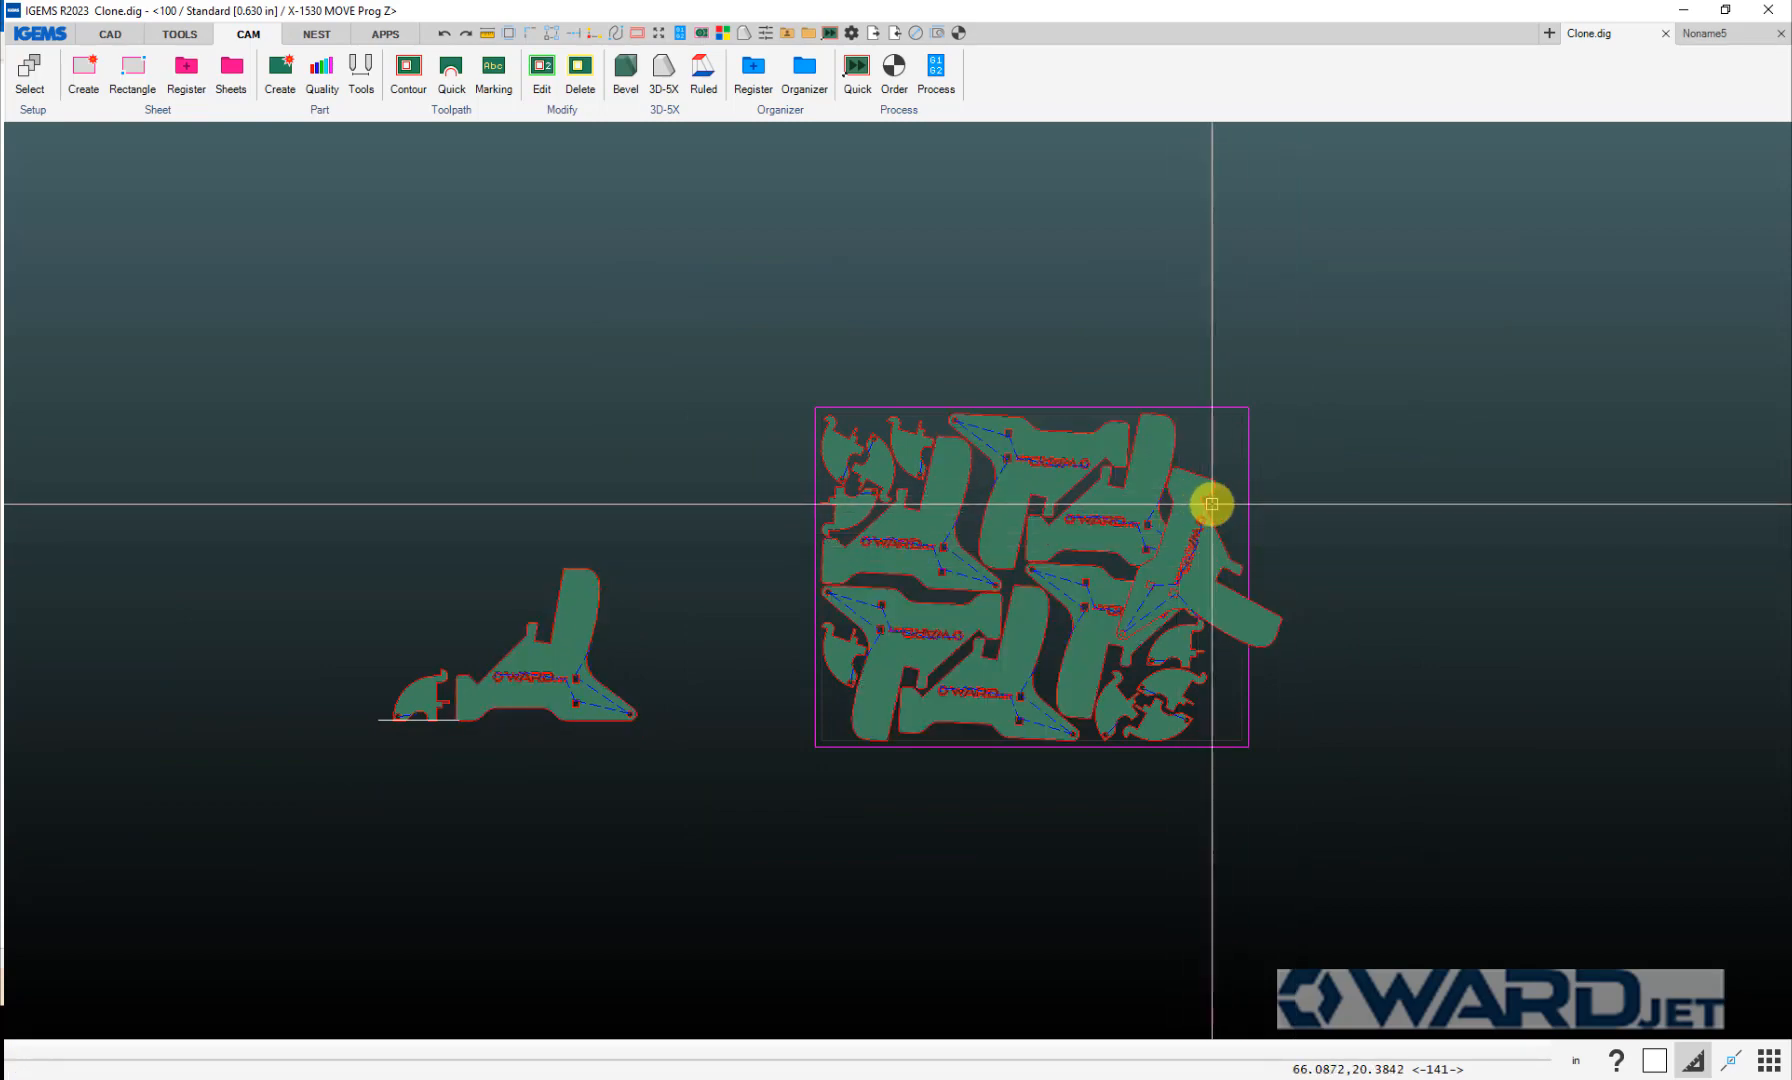
Step: Clone the standalone bracket onto all six nested brackets, leaving the small parts out of the selection
scroll(806, 575, "up", 2)
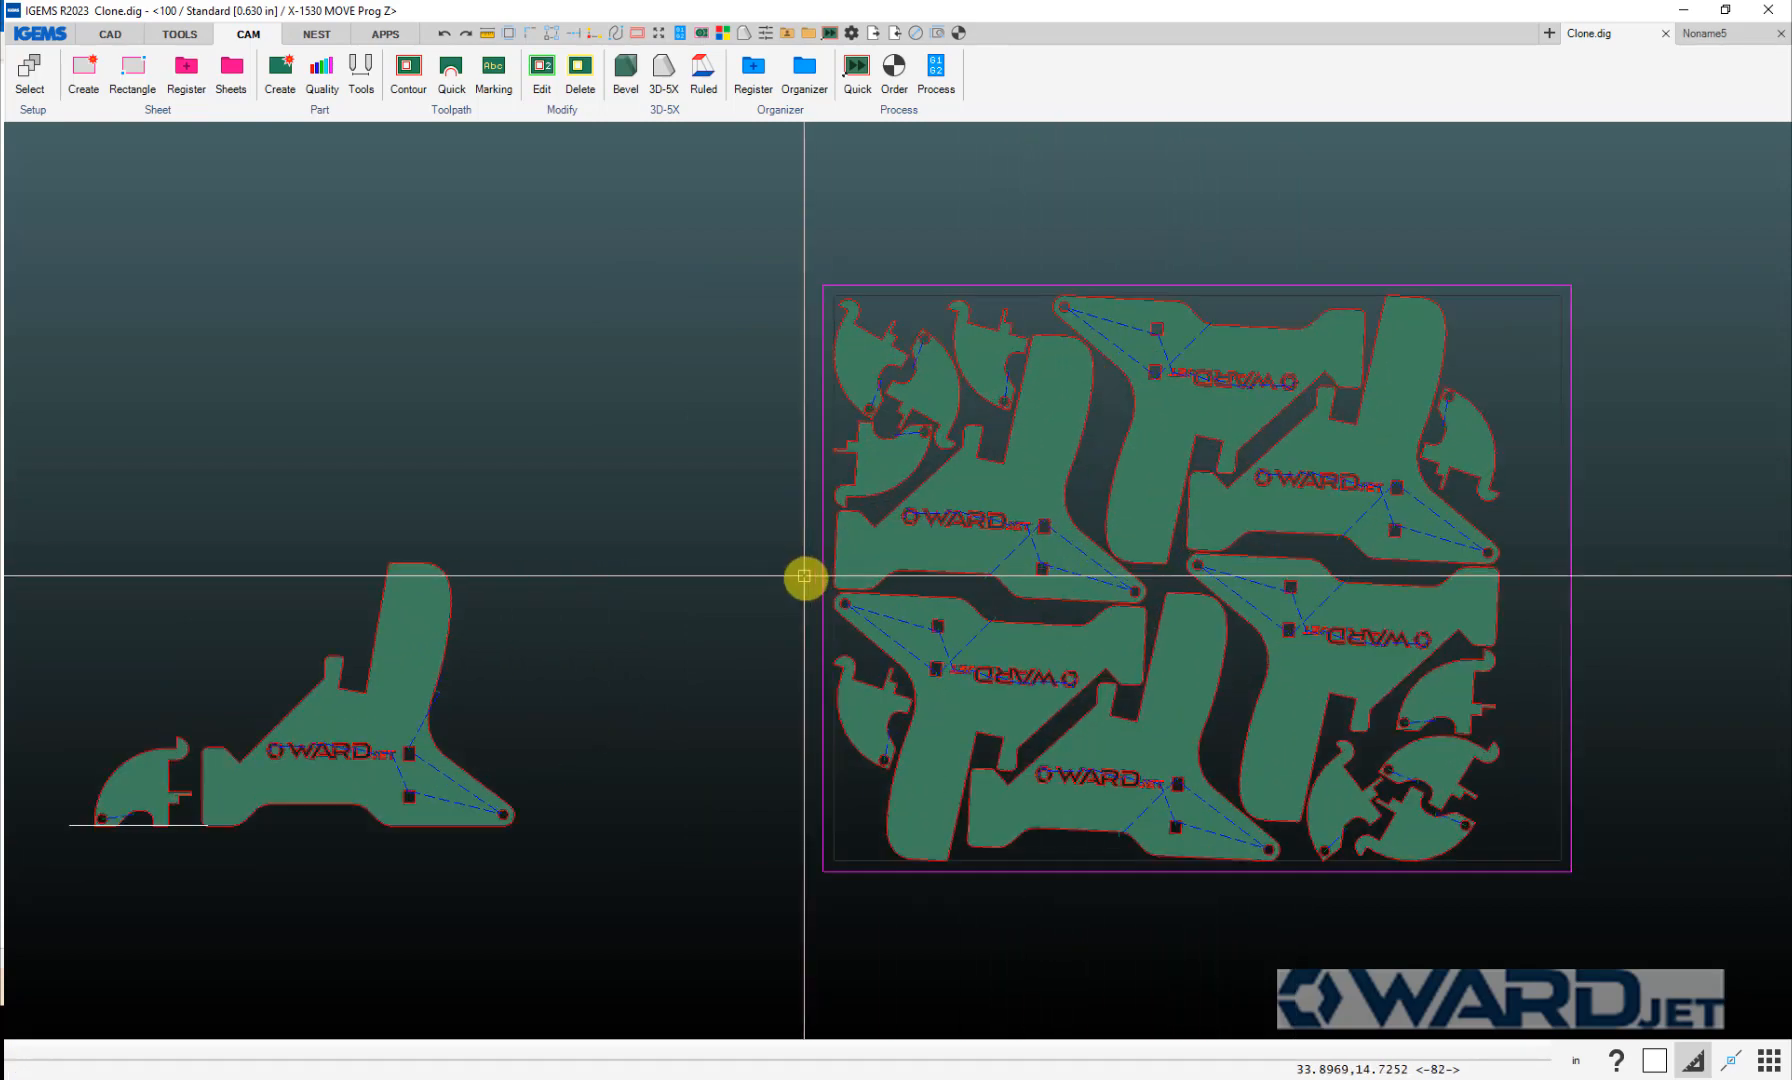
left_click(319, 108)
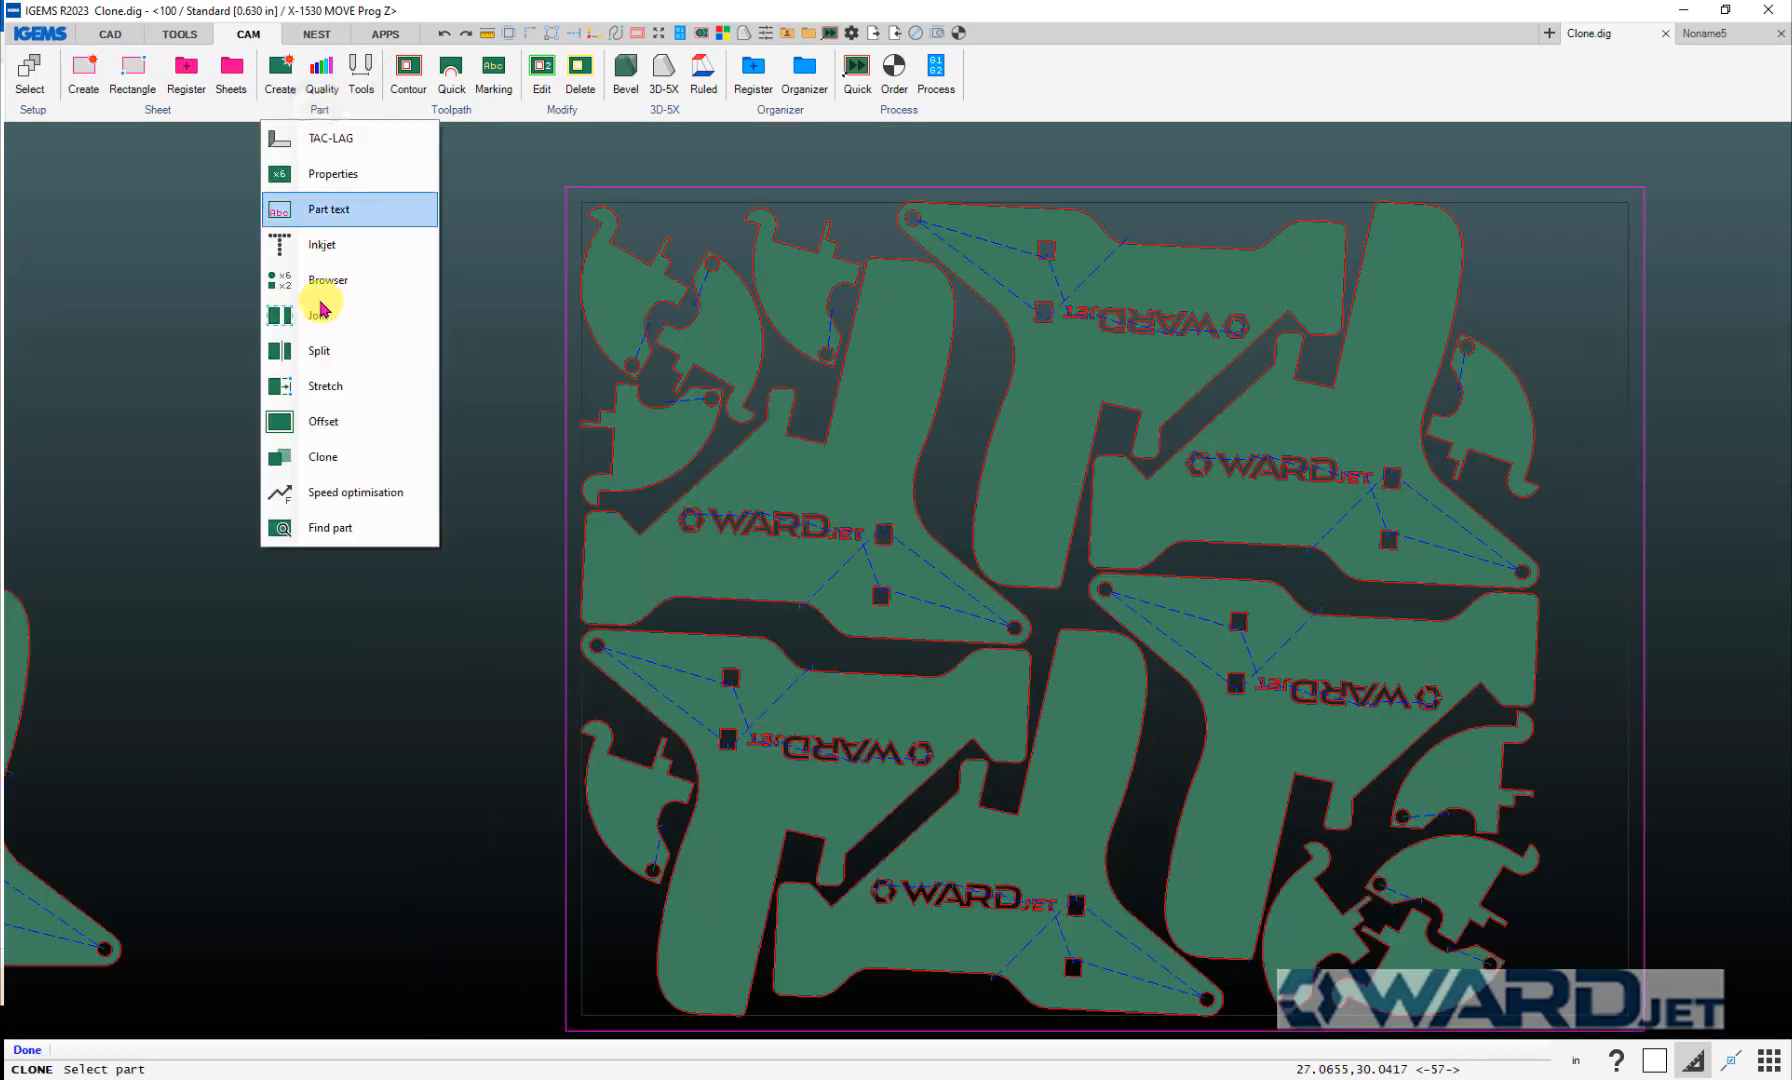
left_click(320, 459)
scroll(316, 519, "down", 2)
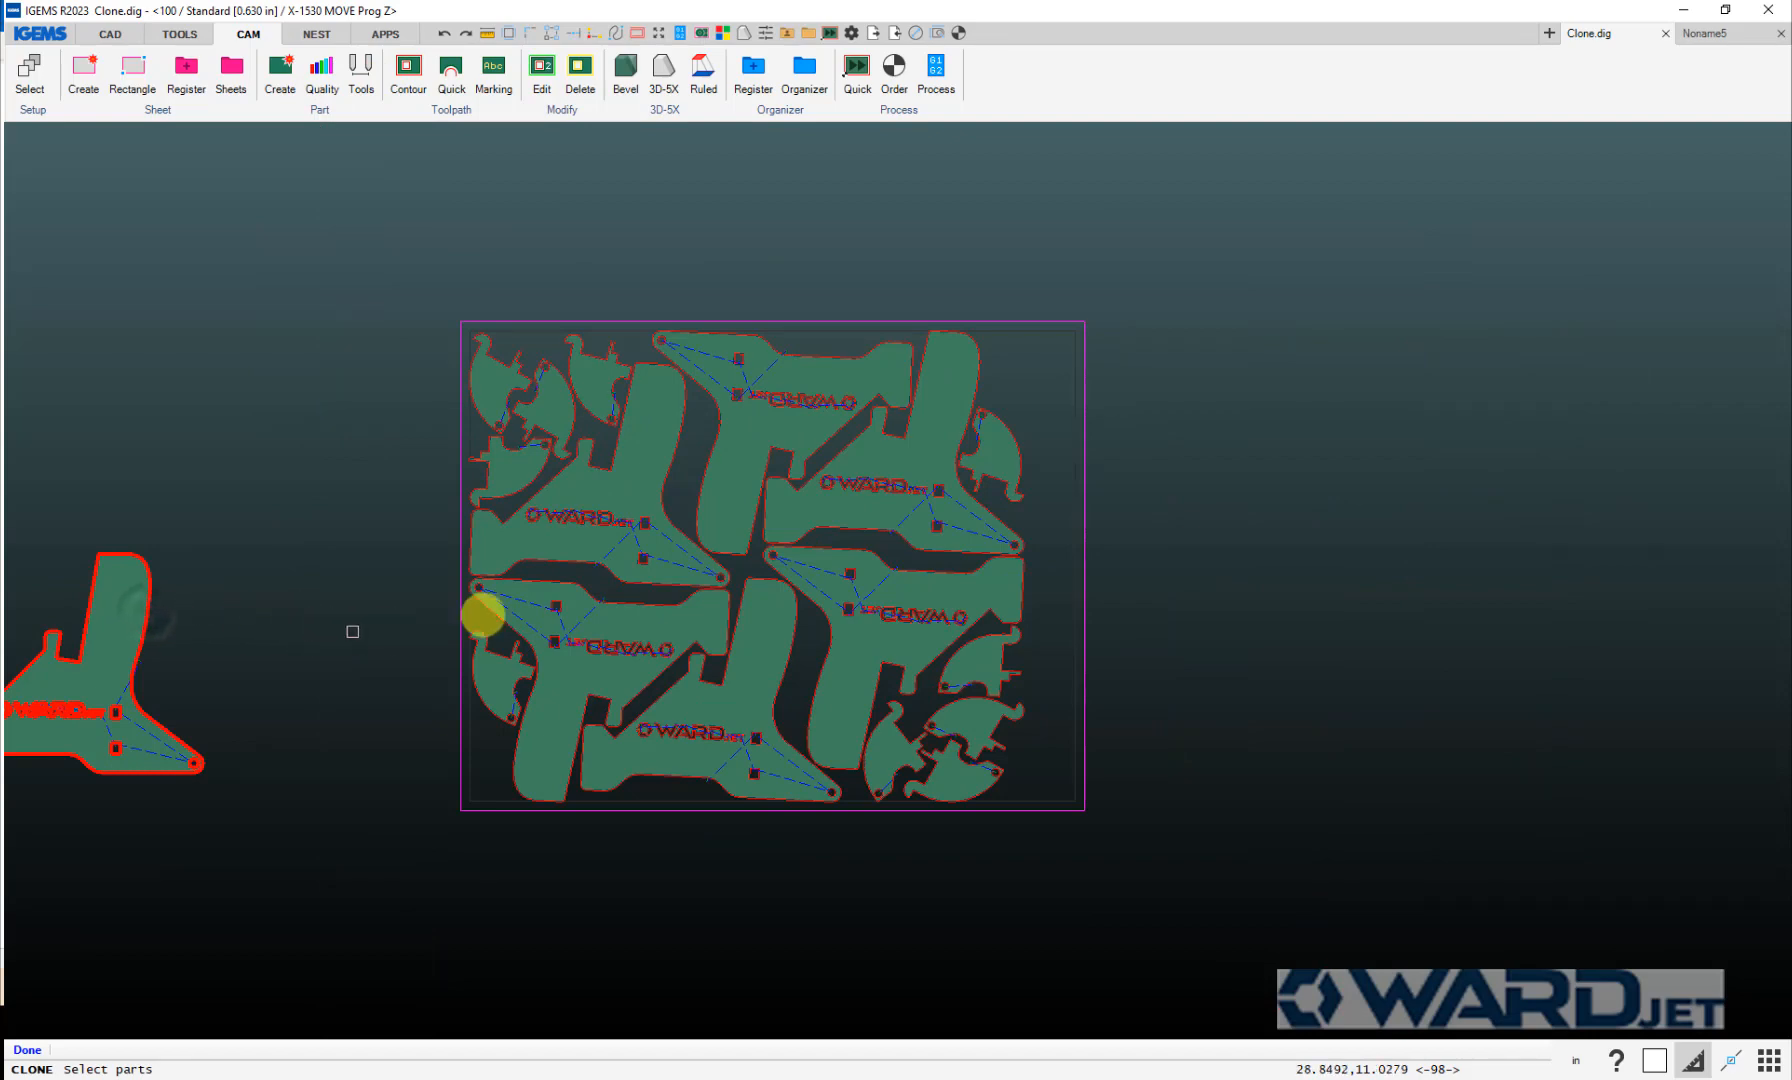
scroll(788, 620, "up", 3)
left_click_drag(892, 655, 668, 390)
scroll(668, 390, "down", 3)
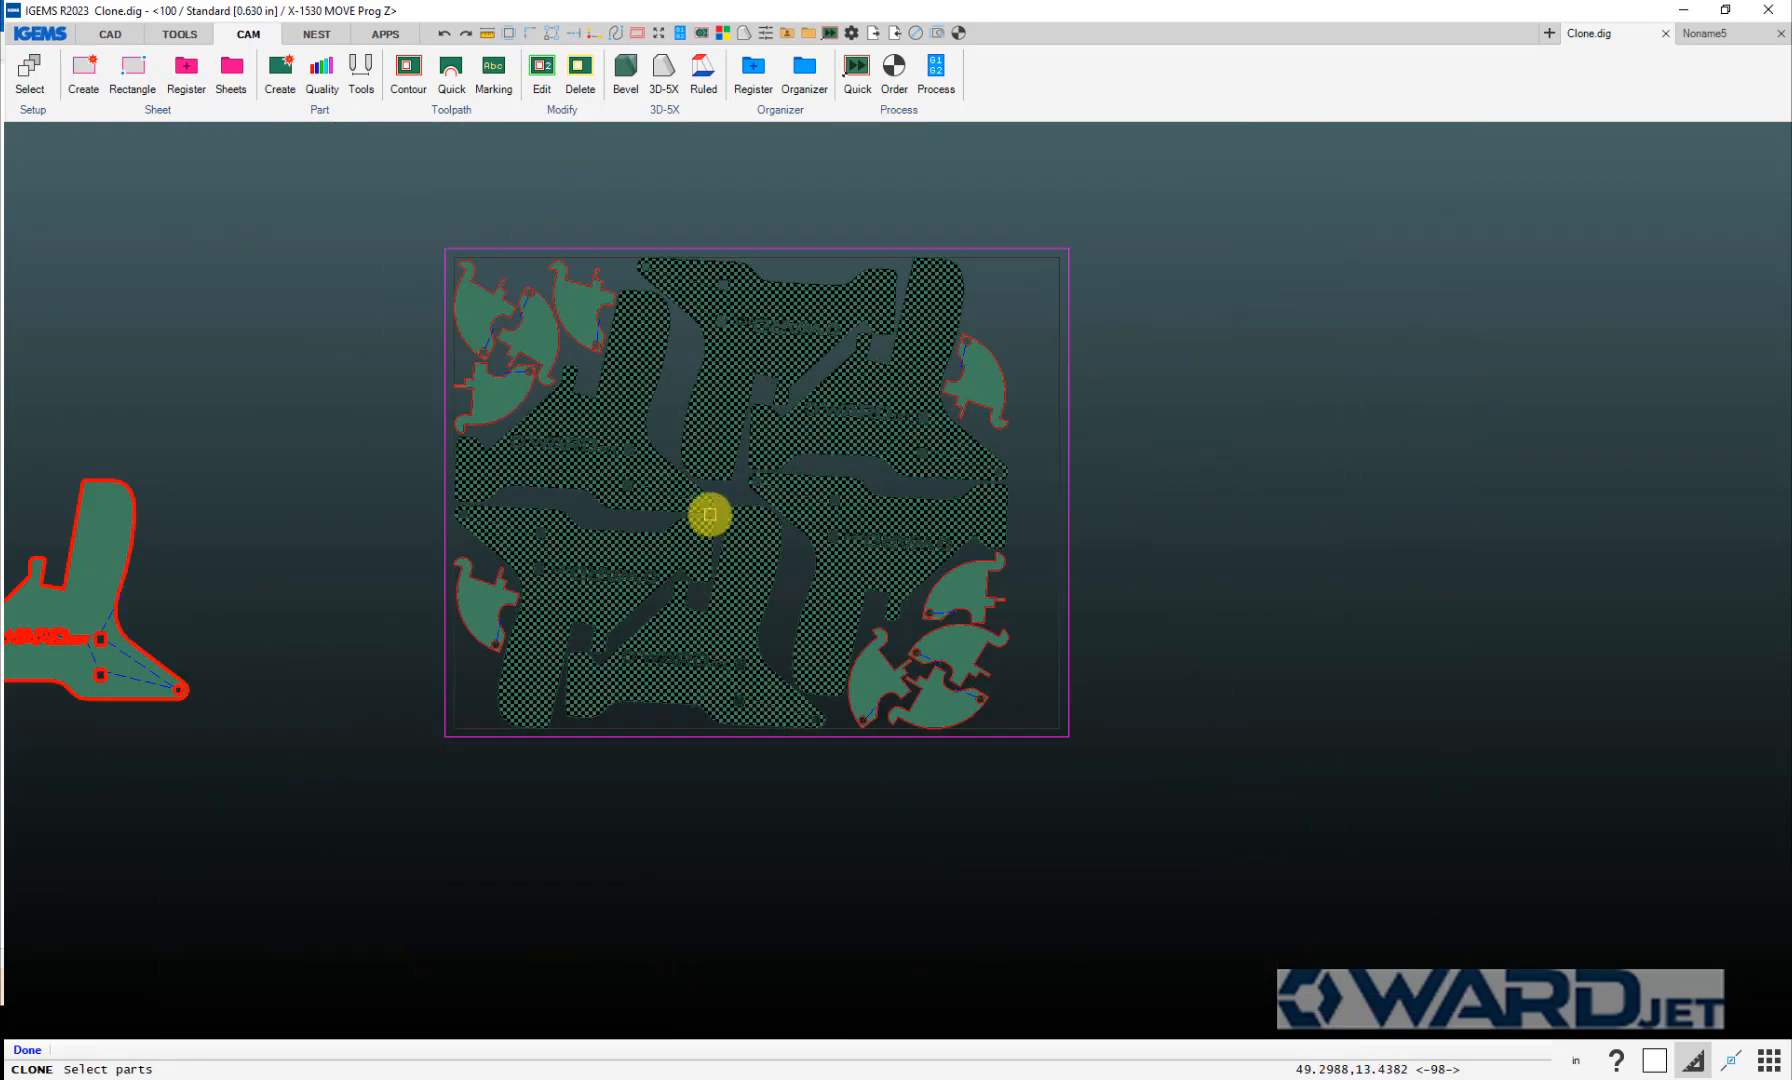
right_click(710, 515)
scroll(780, 628, "up", 8)
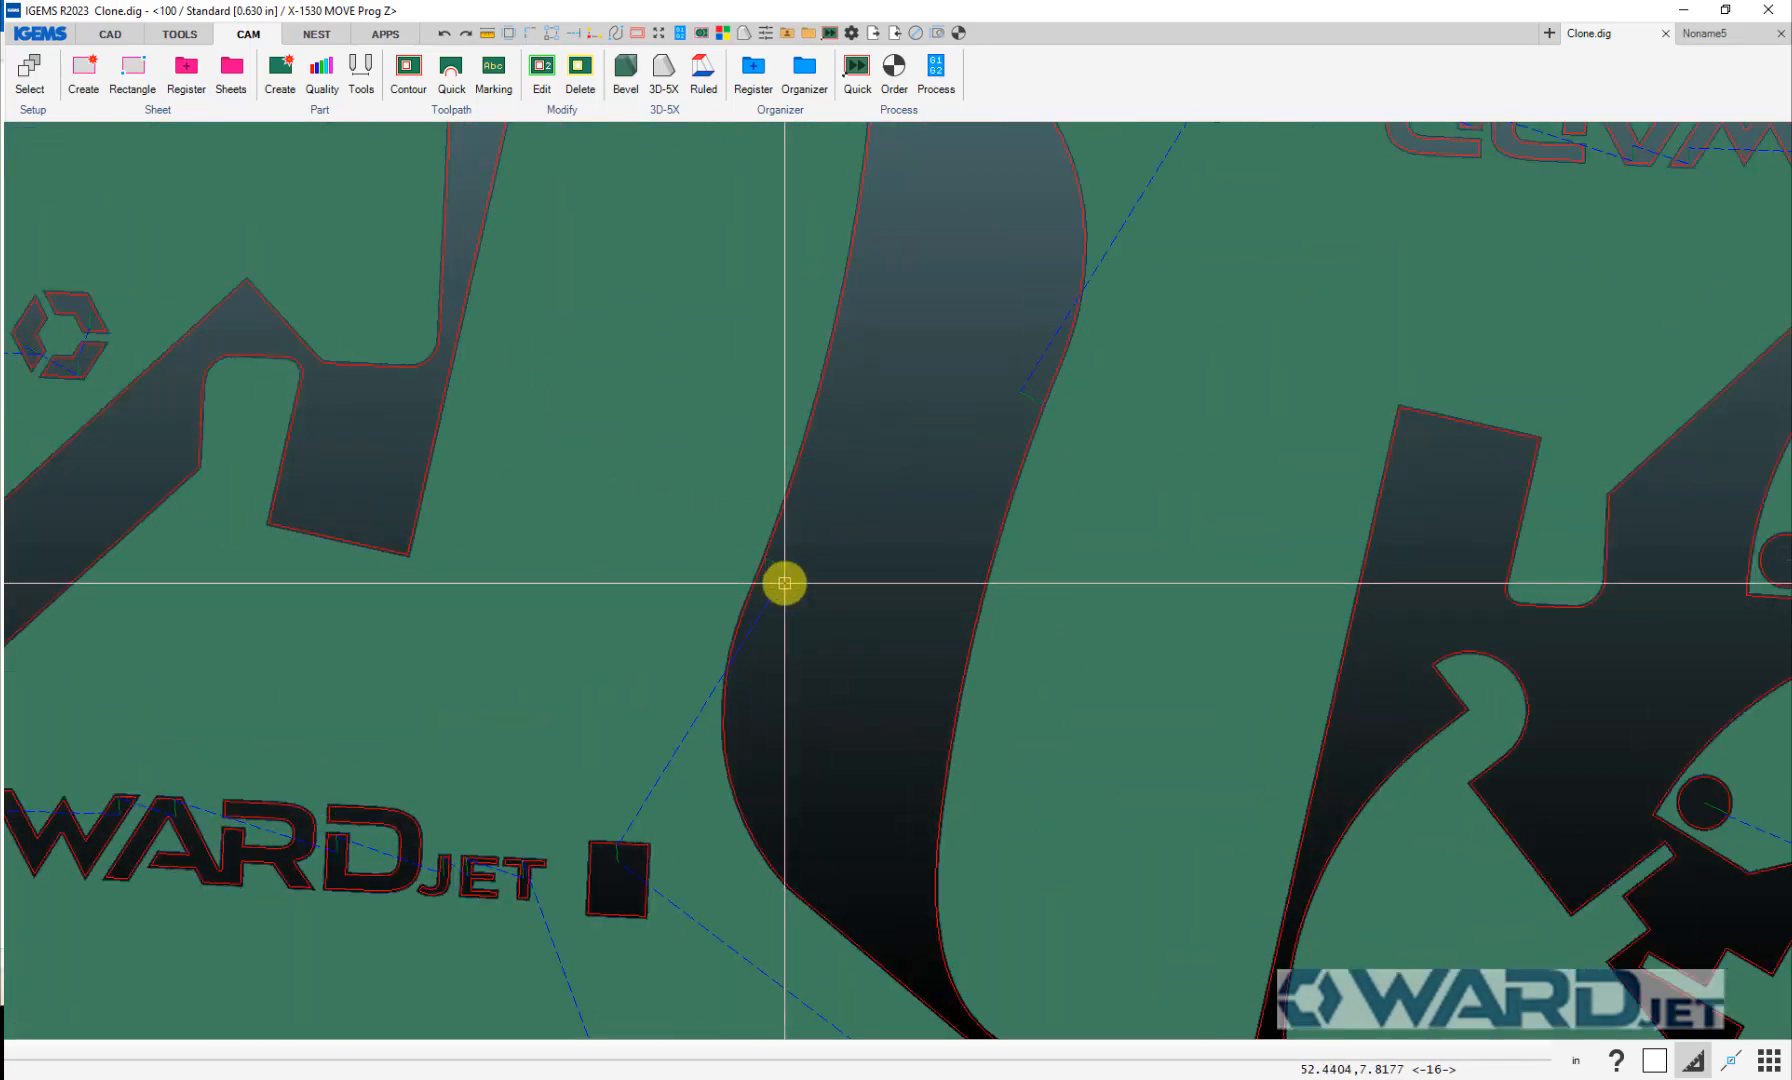
scroll(952, 496, "down", 8)
middle_click_drag(952, 460, 1016, 620)
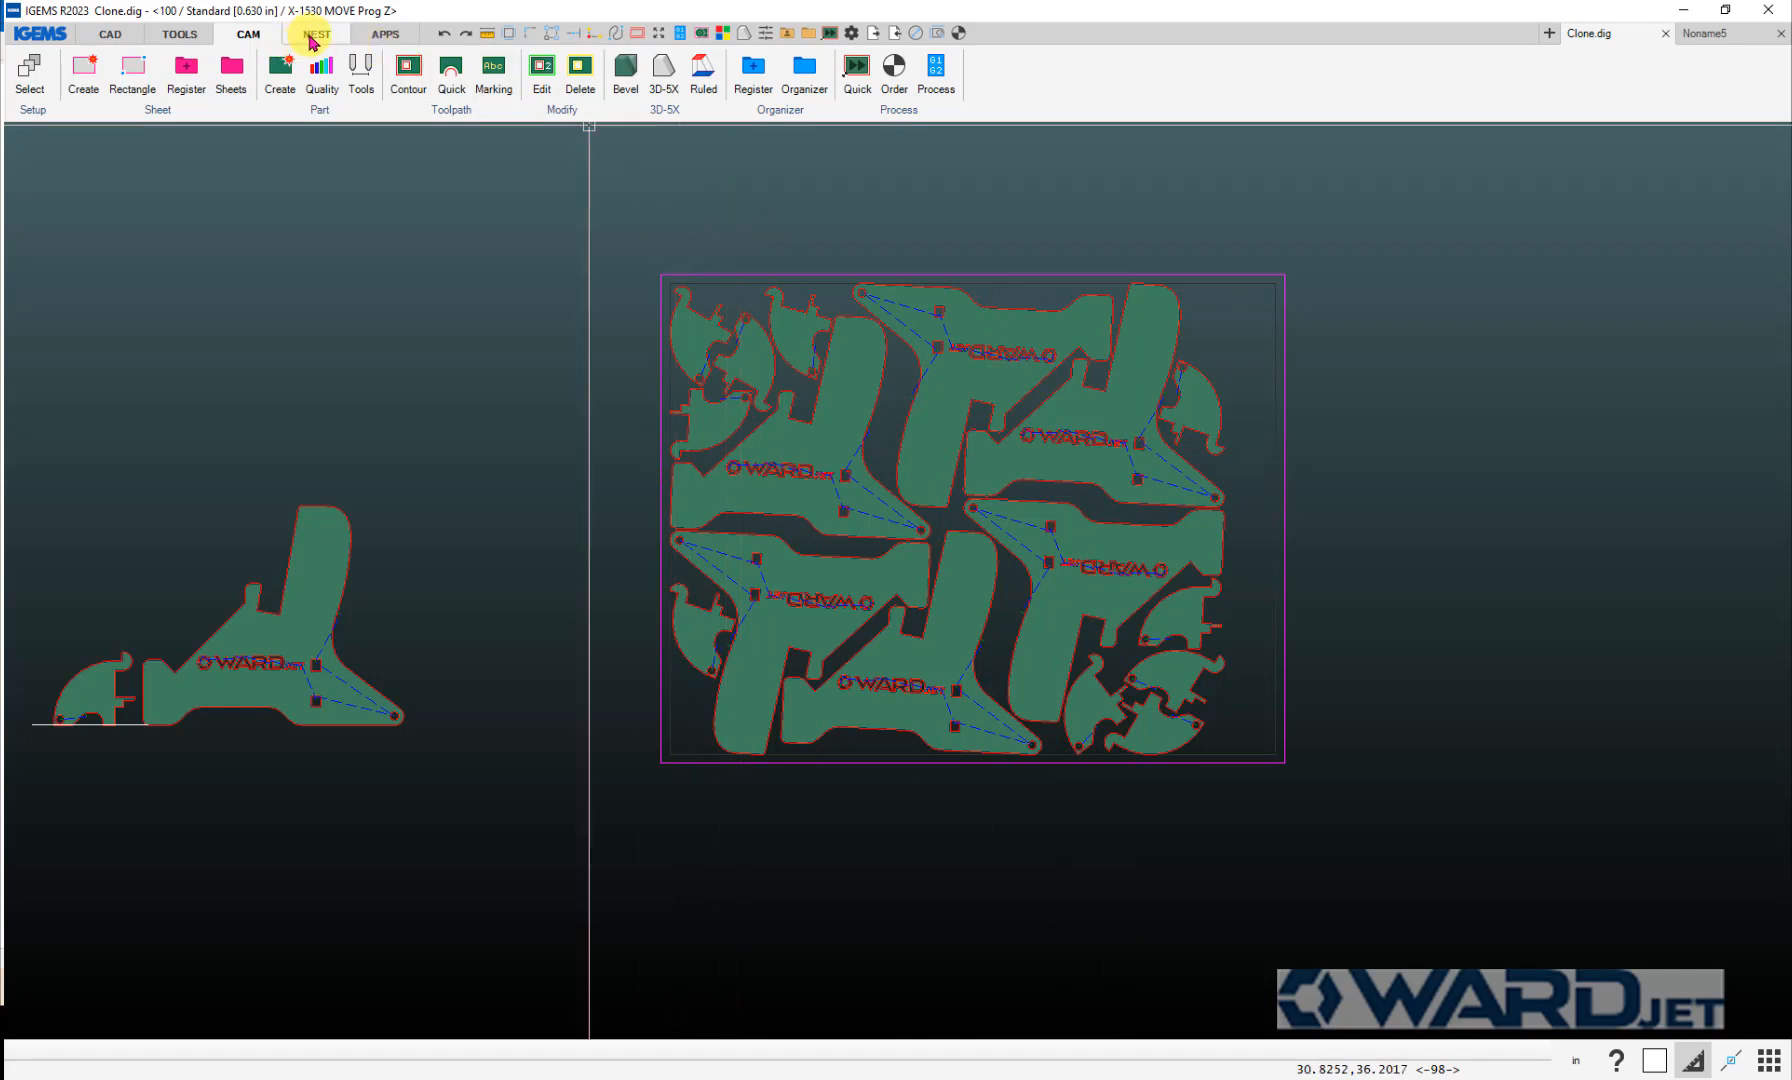
Step: Highlight the instances of Part-11624, PART-14831 and Short with the nesting part browser, and close the browser
left_click(312, 38)
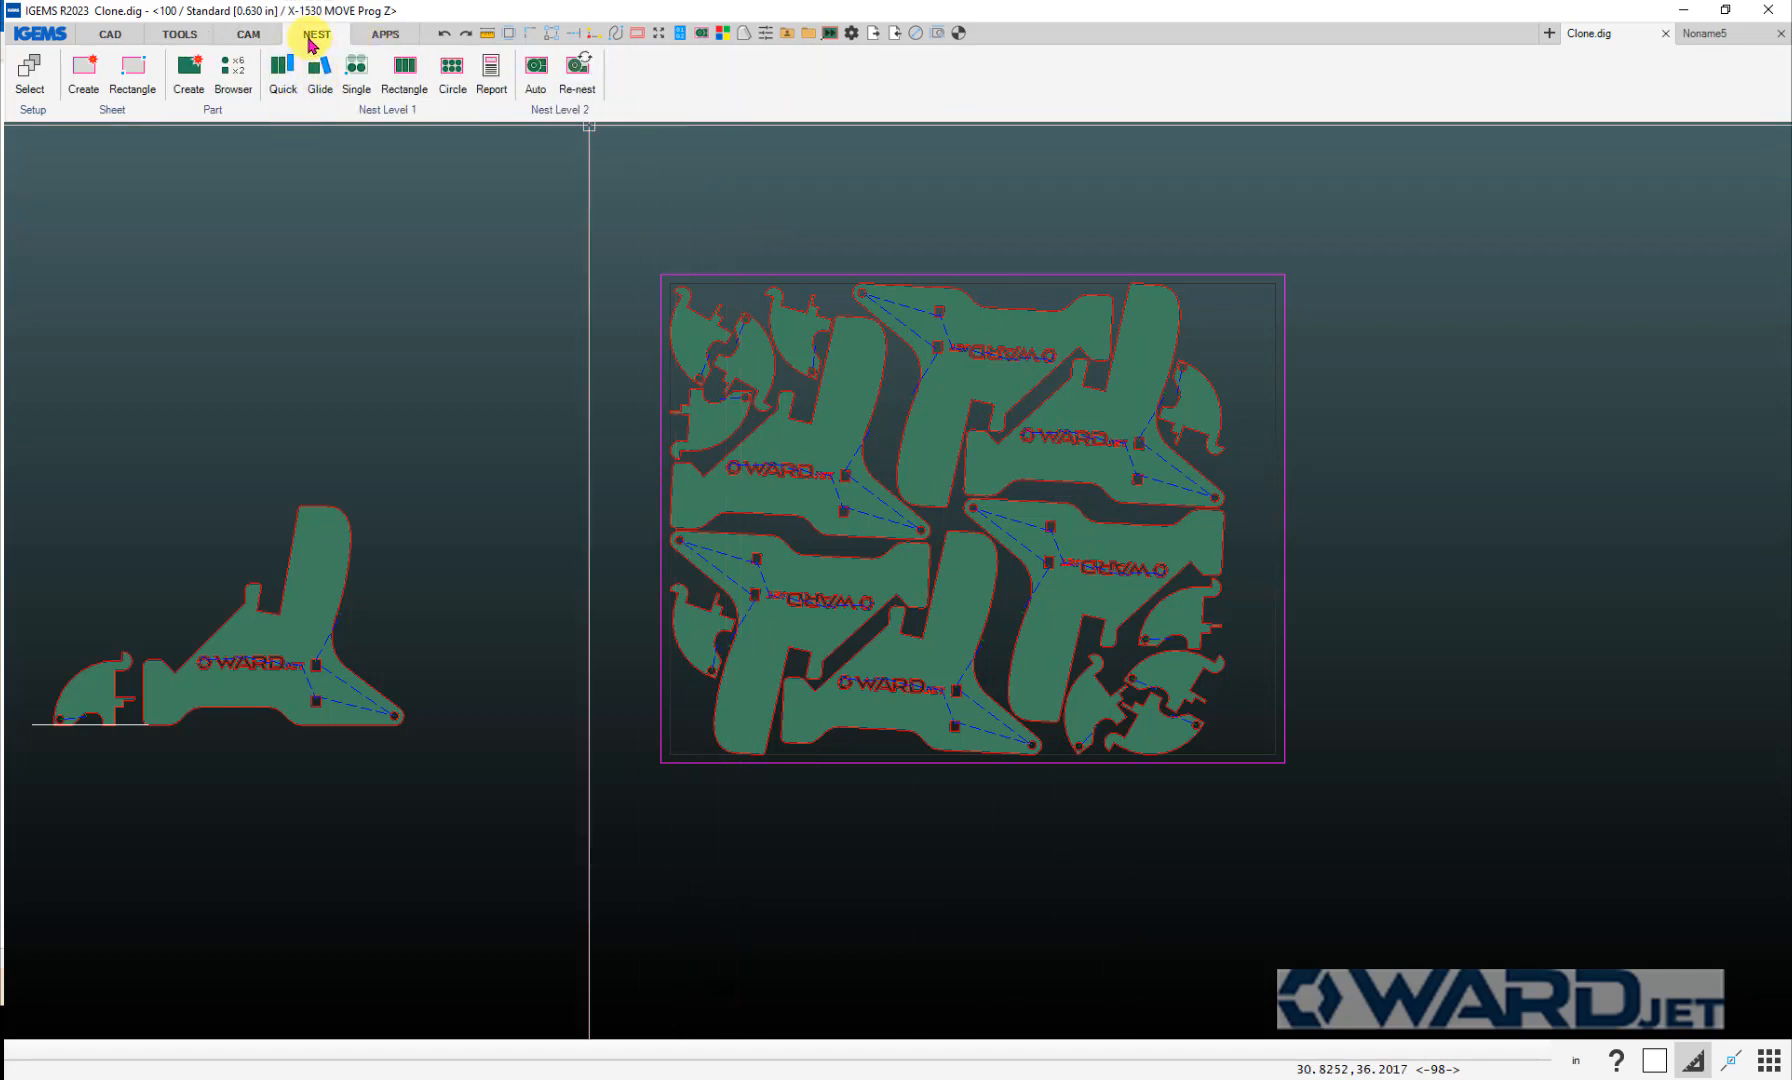
left_click(237, 88)
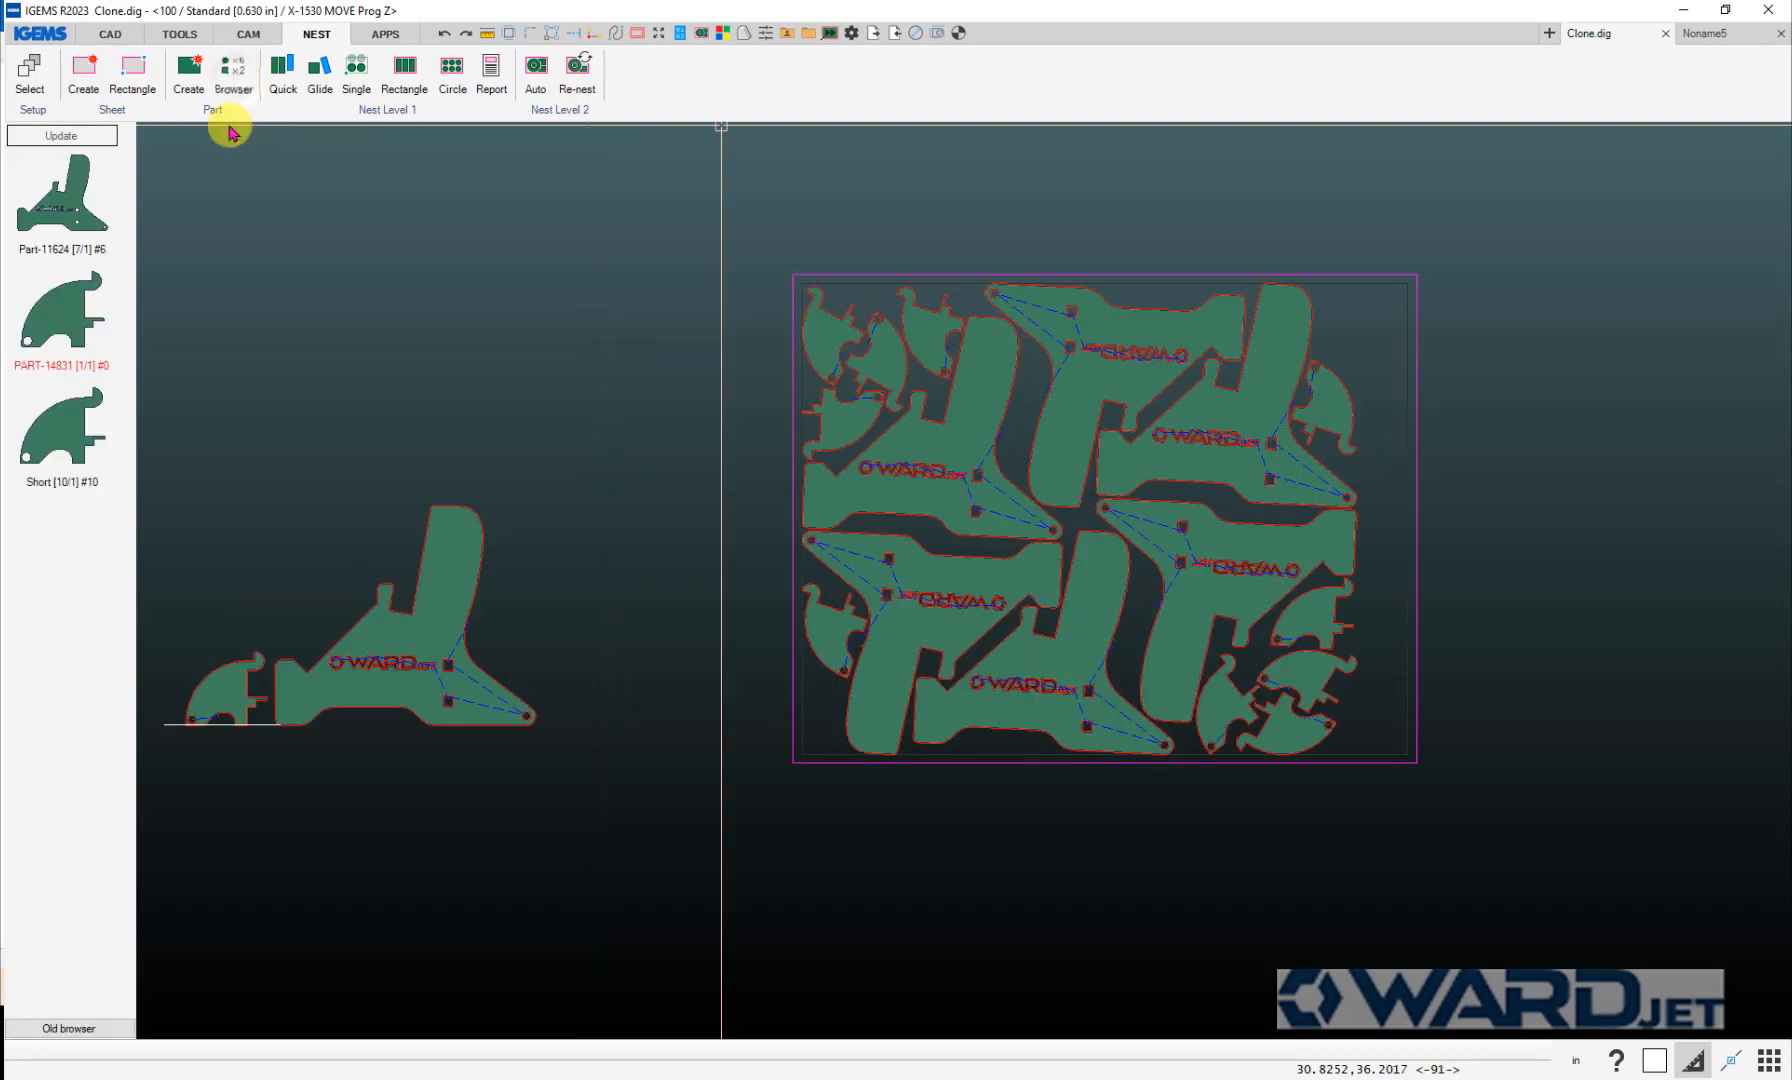
left_click(48, 213)
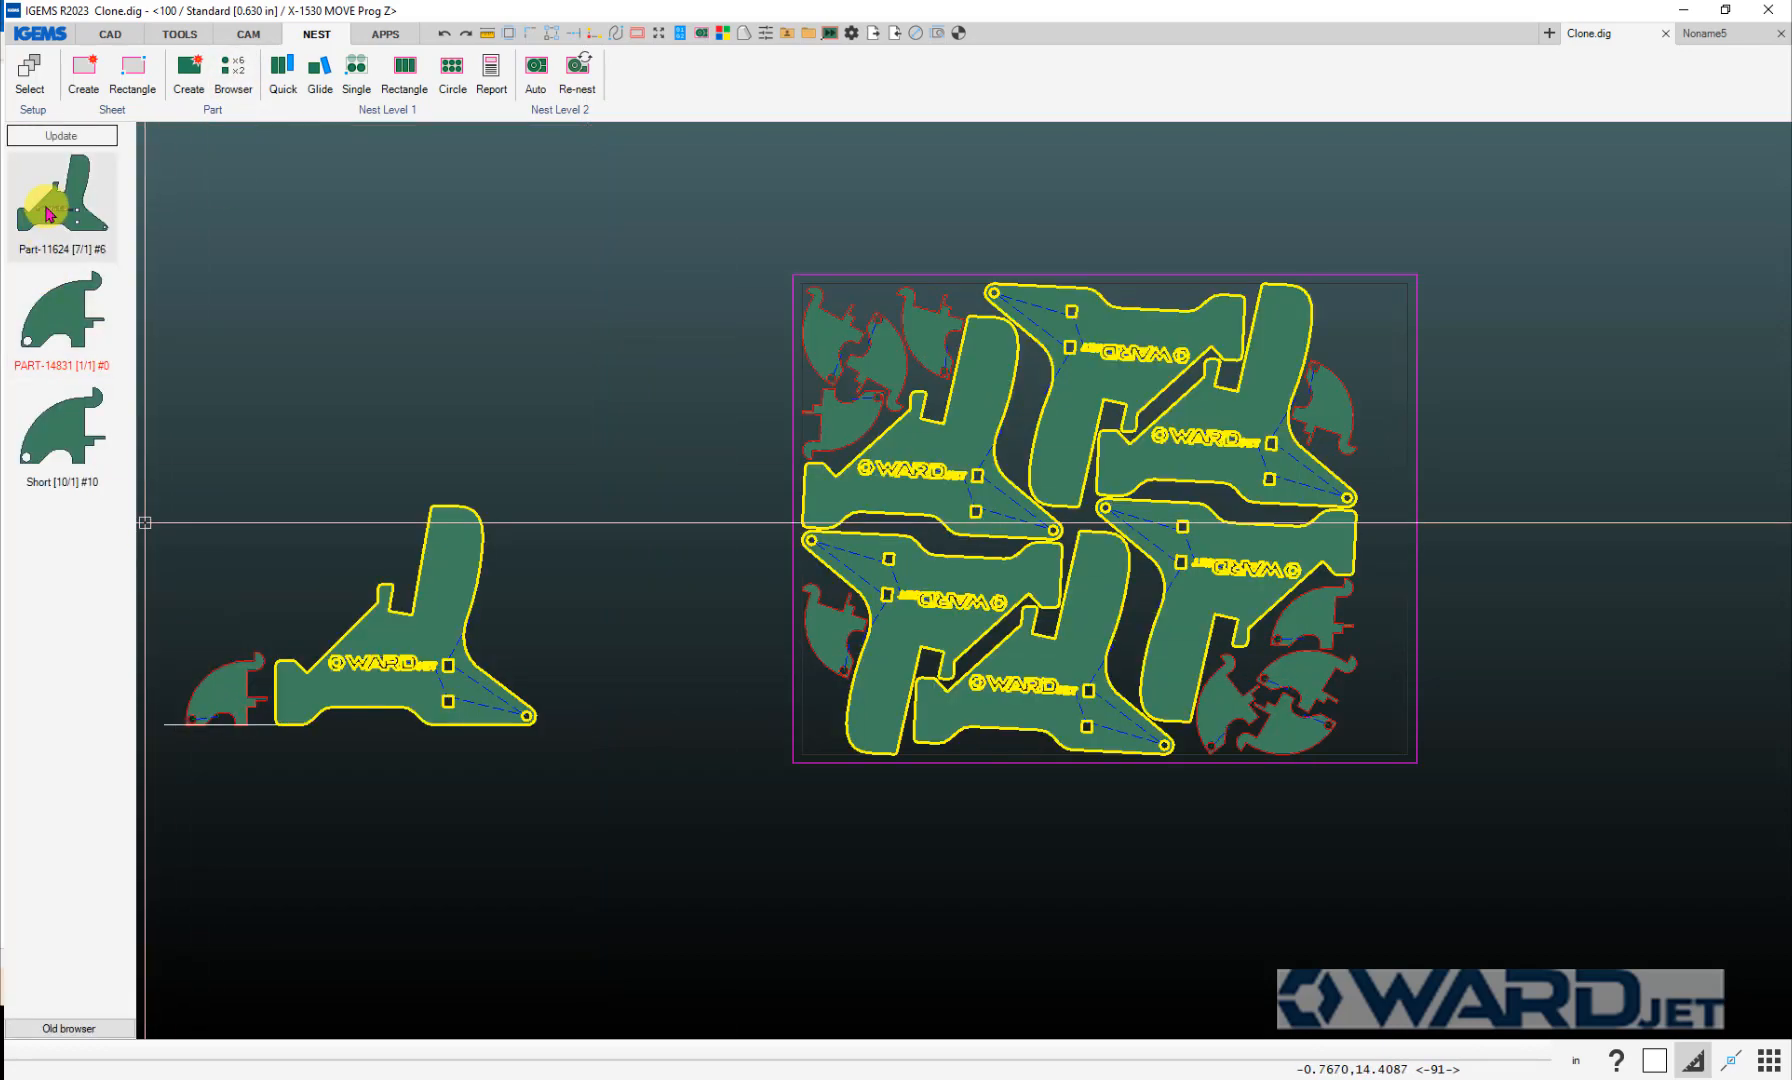
left_click(68, 305)
left_click(68, 426)
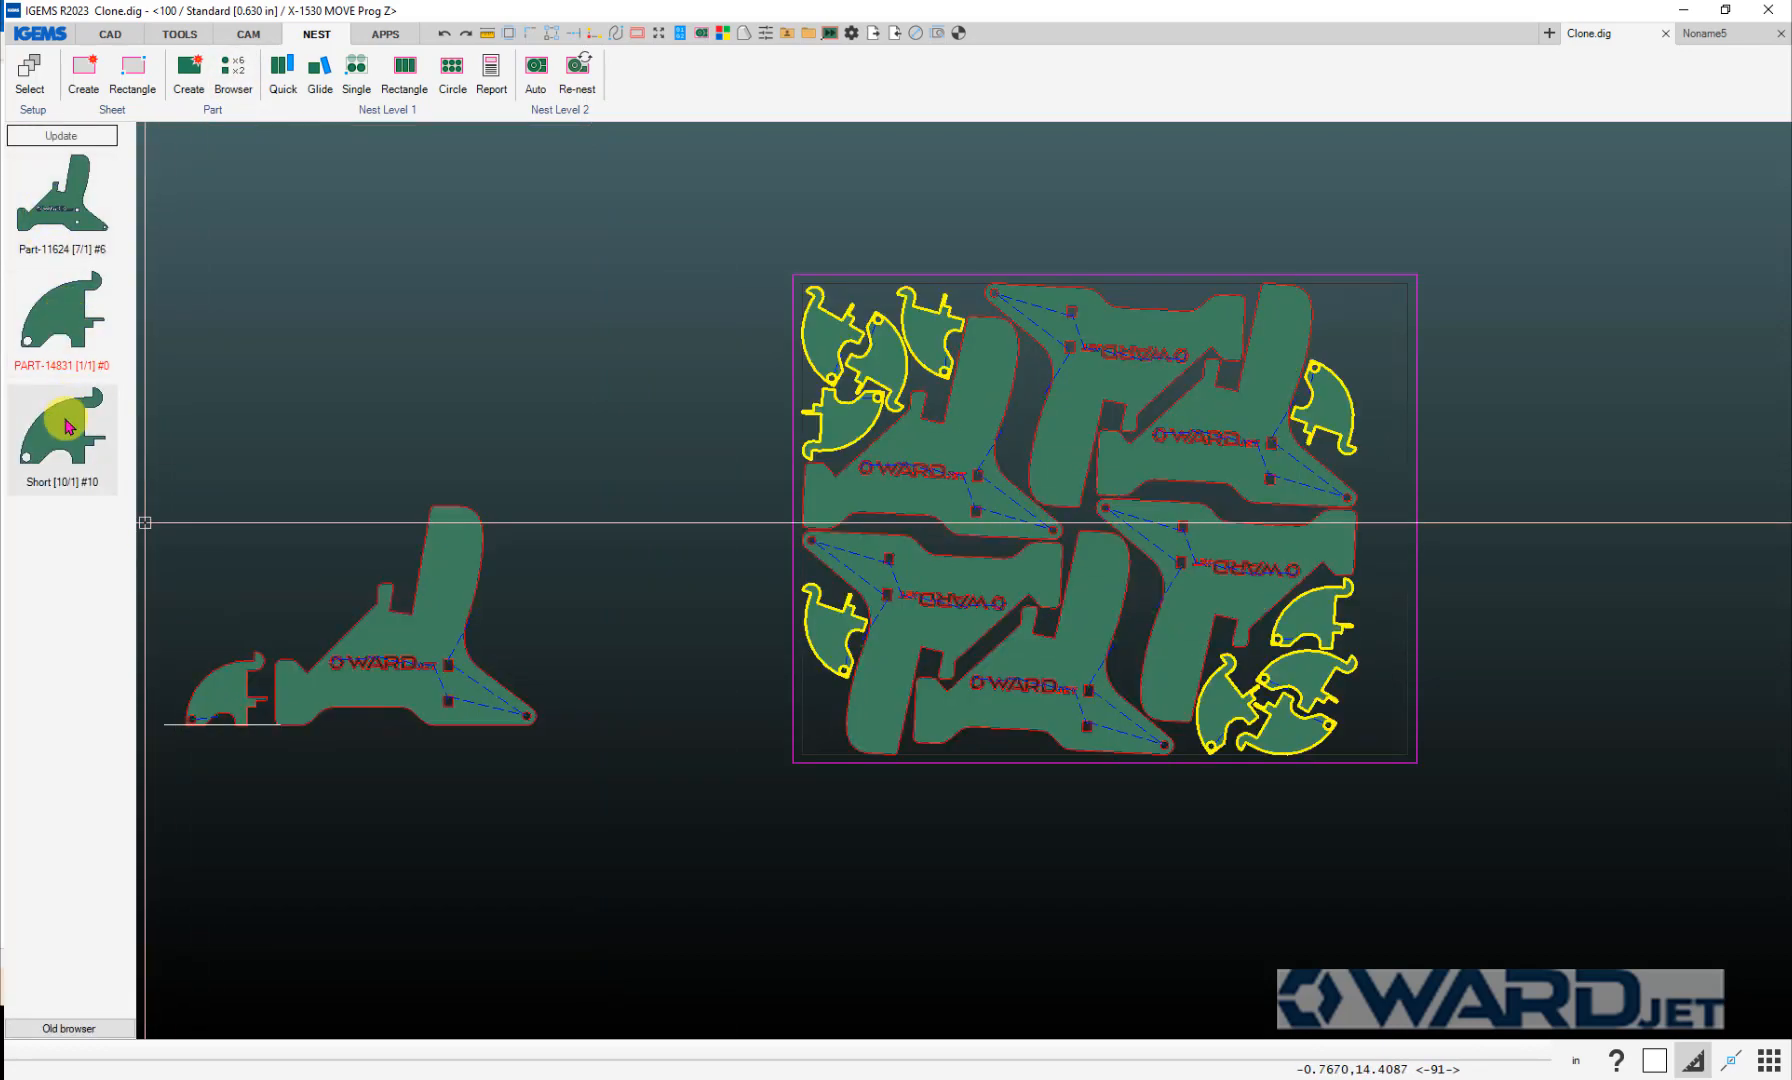
left_click(80, 214)
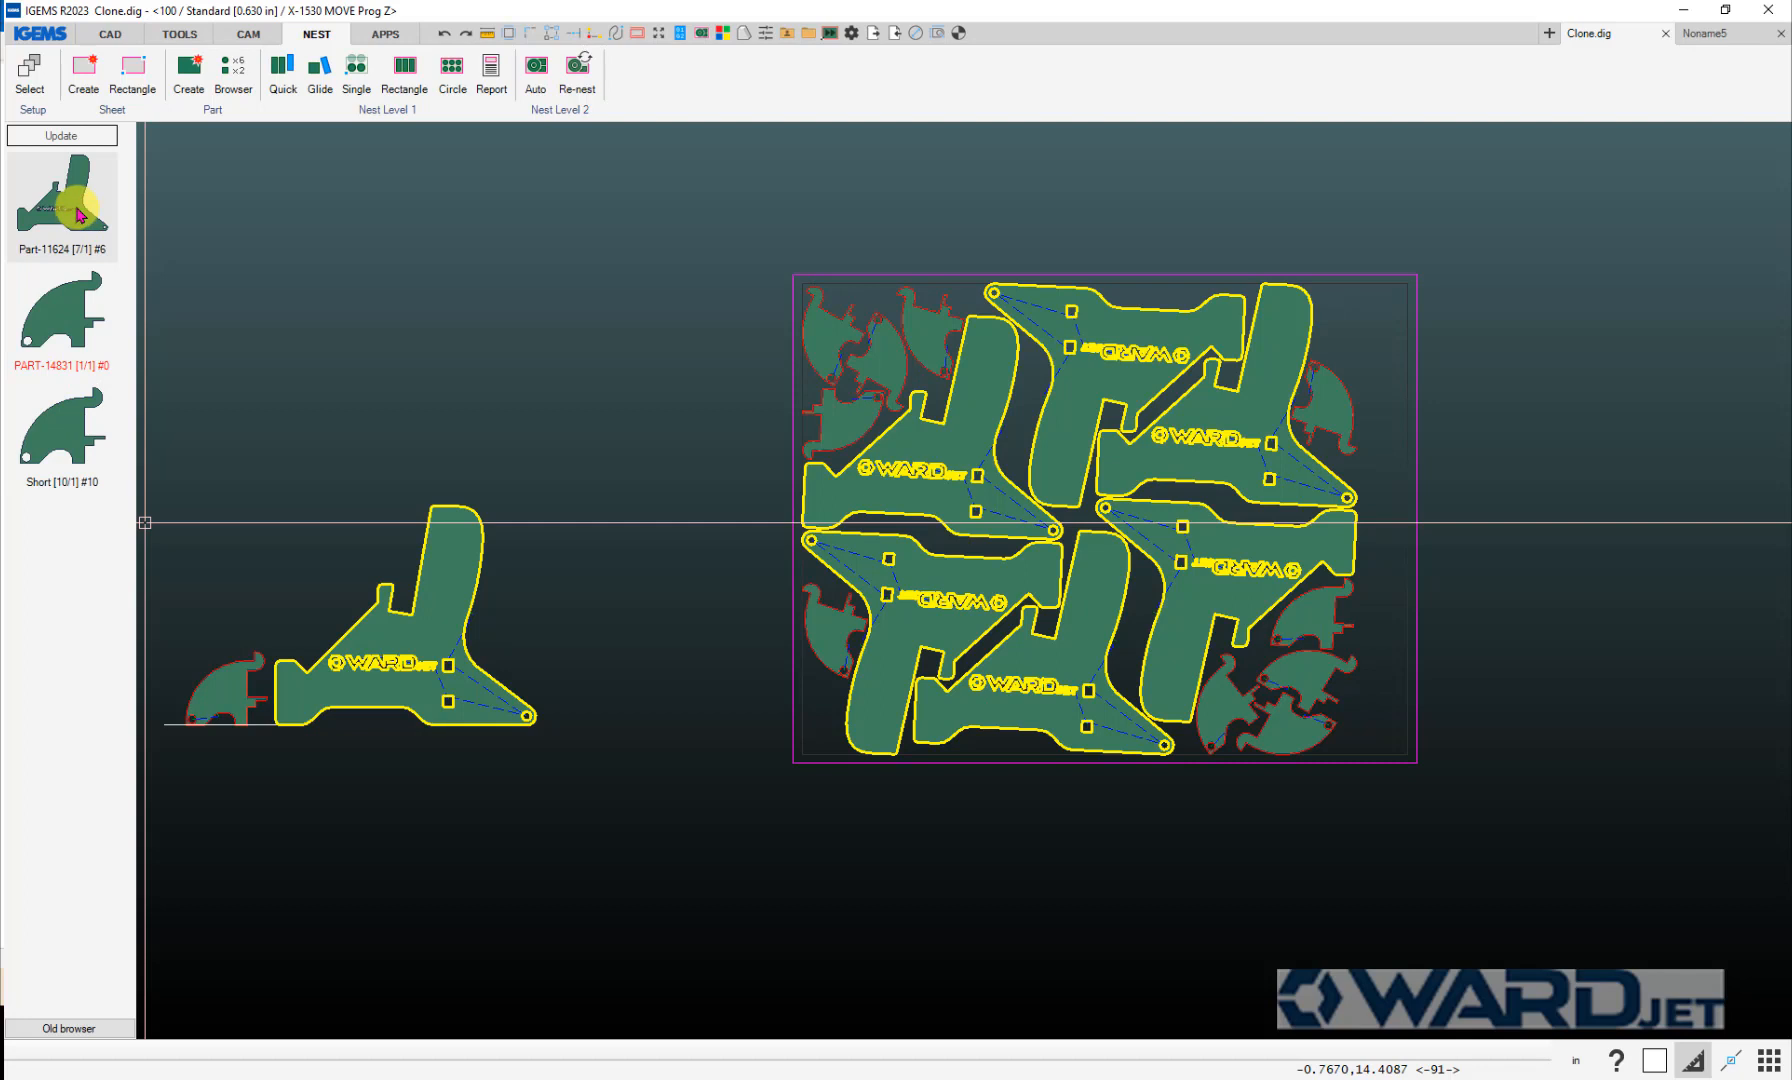
left_click(248, 84)
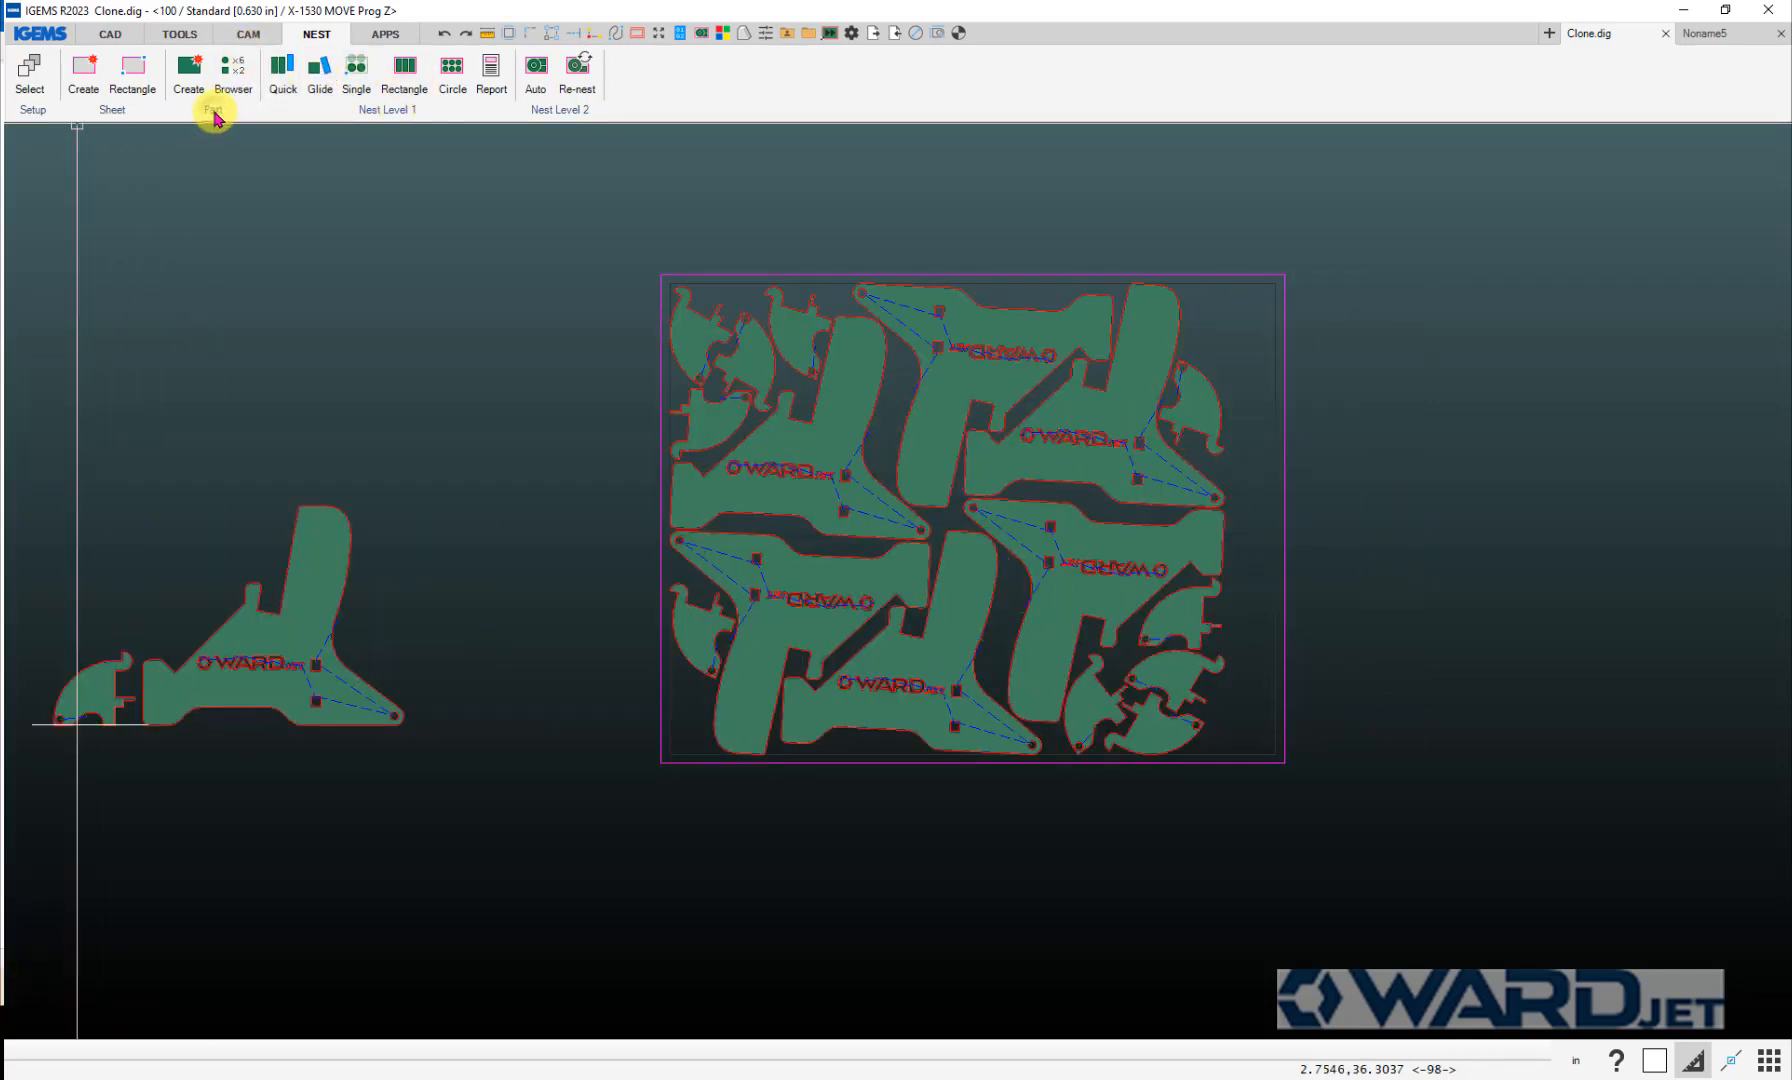
Step: Locate the Short parts in the drawing with Find part by searching for "sh", and leave the search
left_click(248, 36)
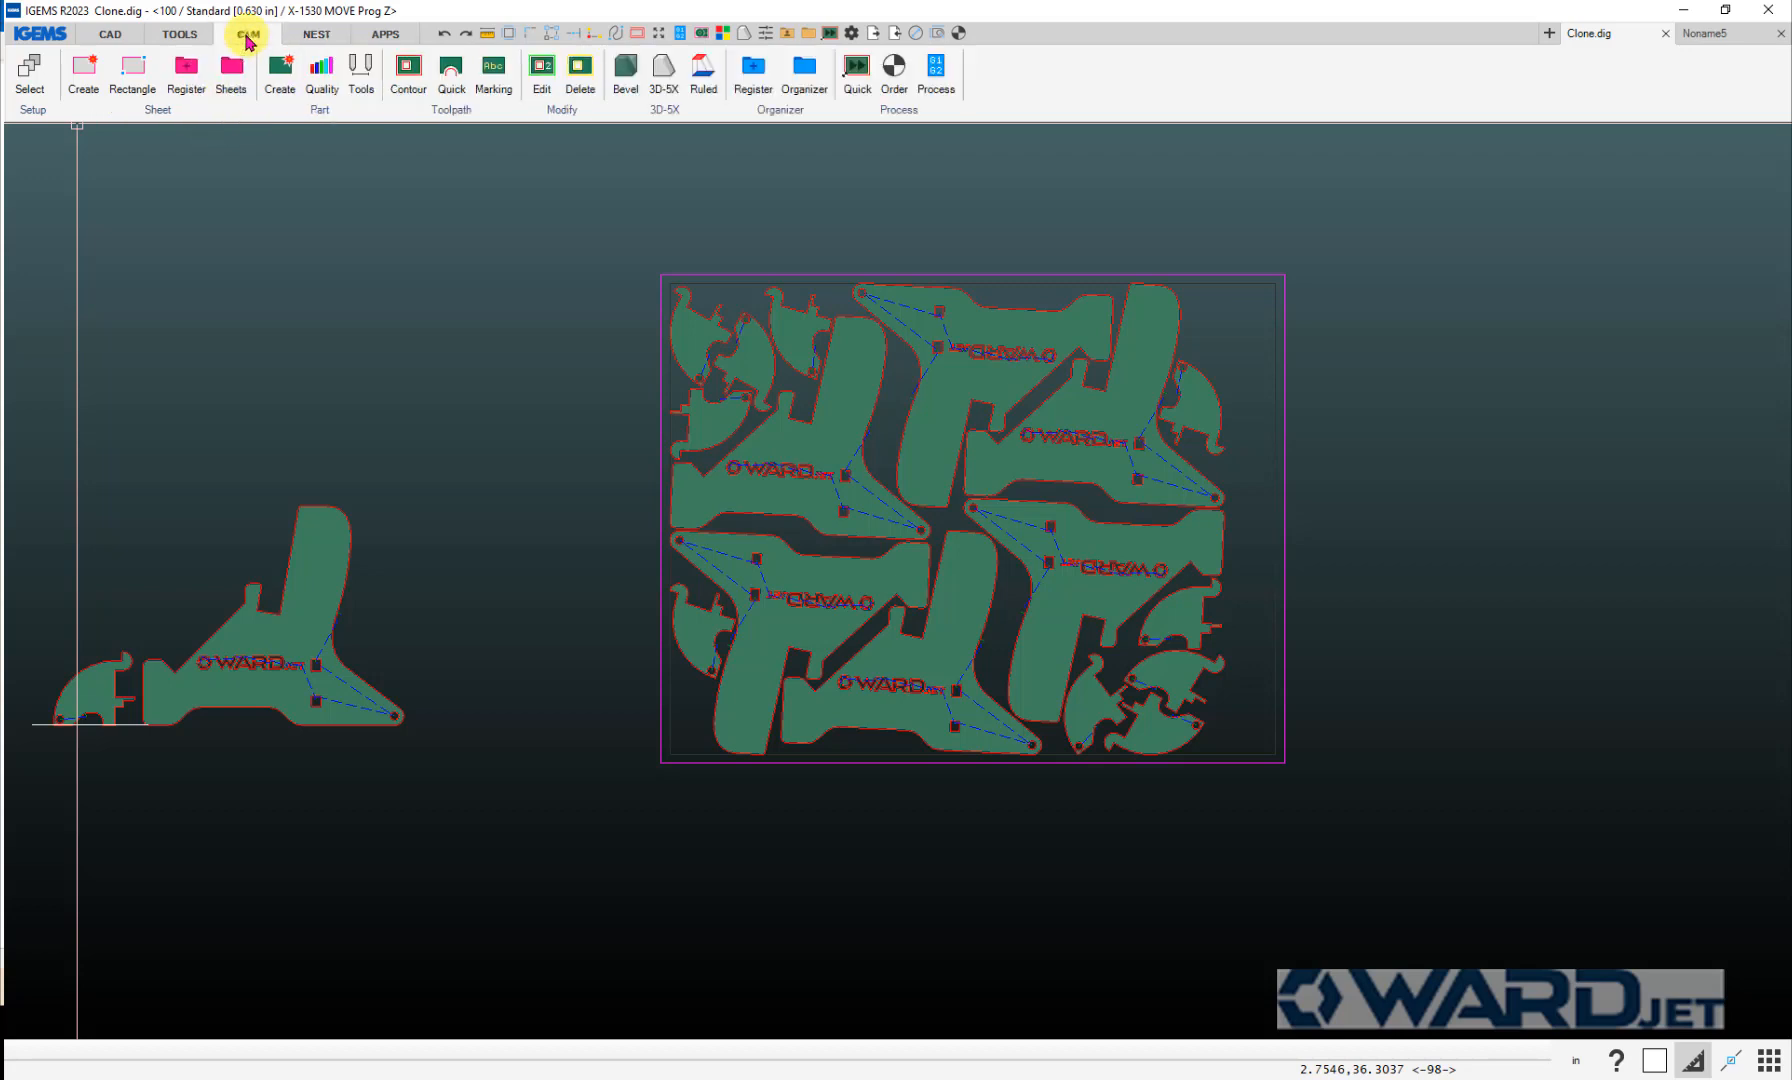
left_click(307, 115)
left_click(322, 530)
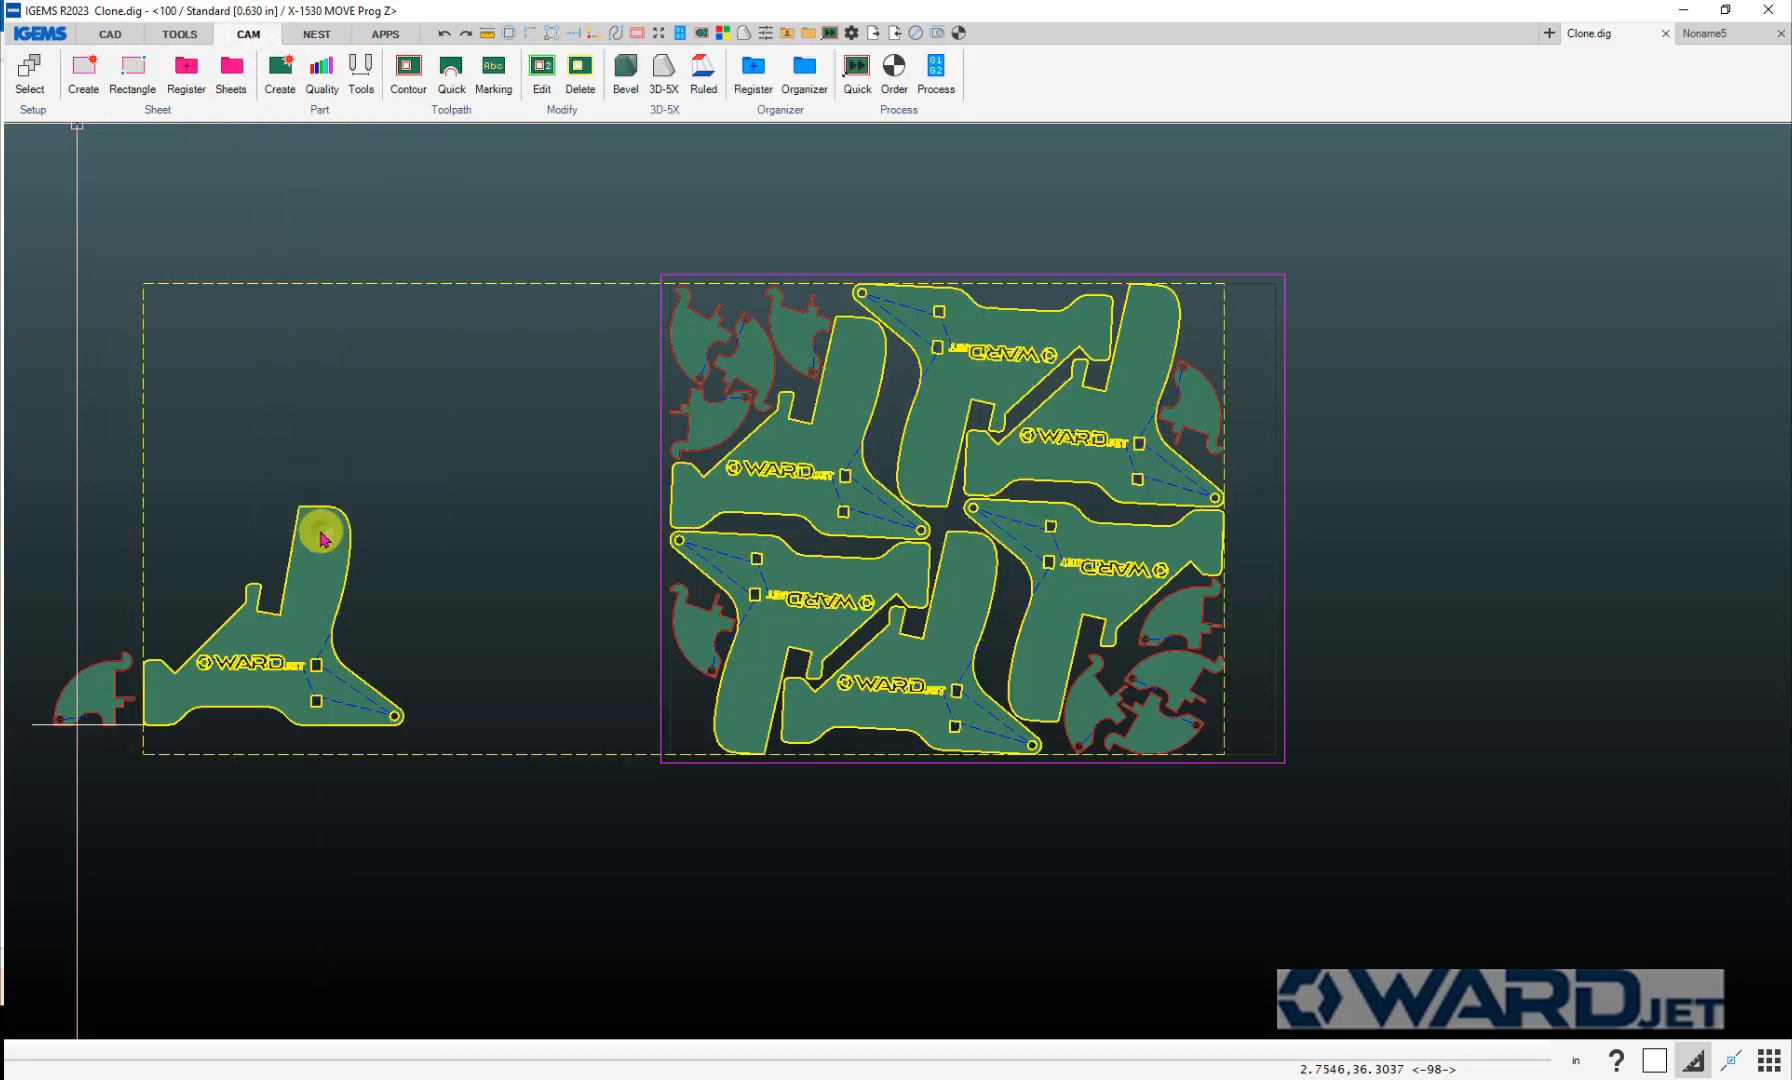
left_click(95, 188)
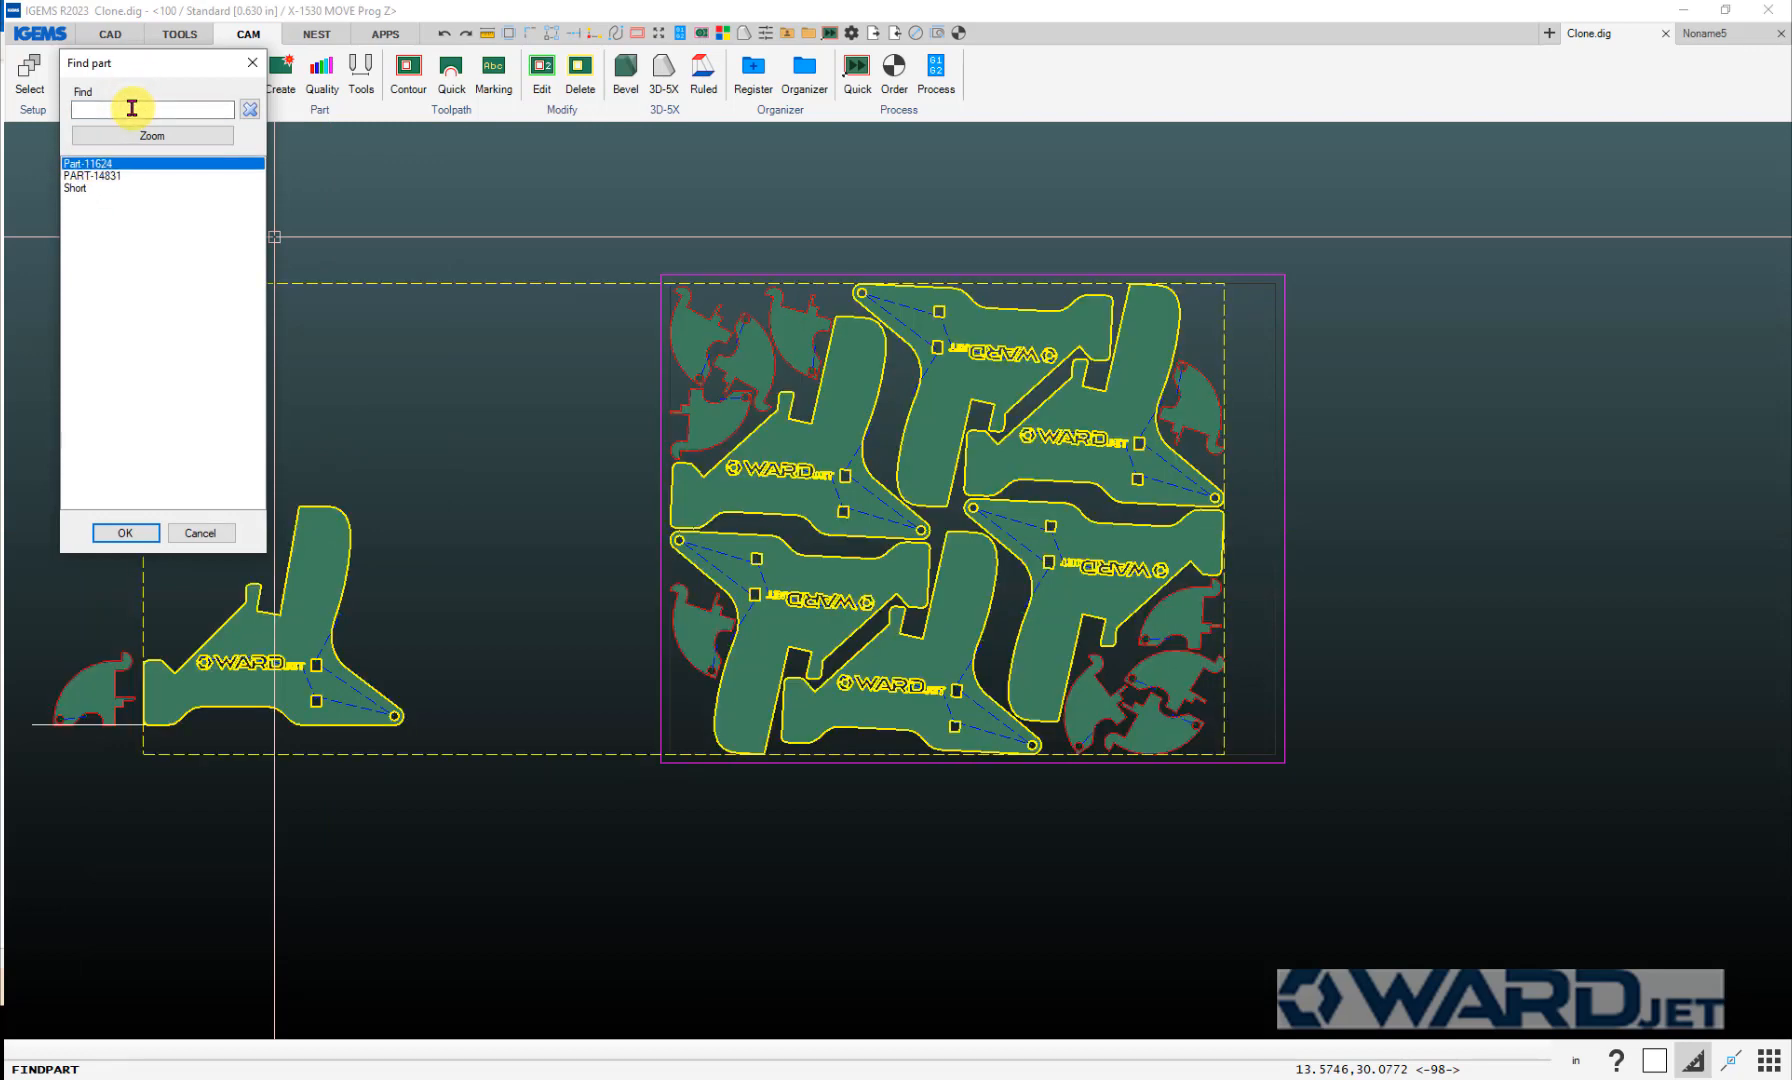
type("sh")
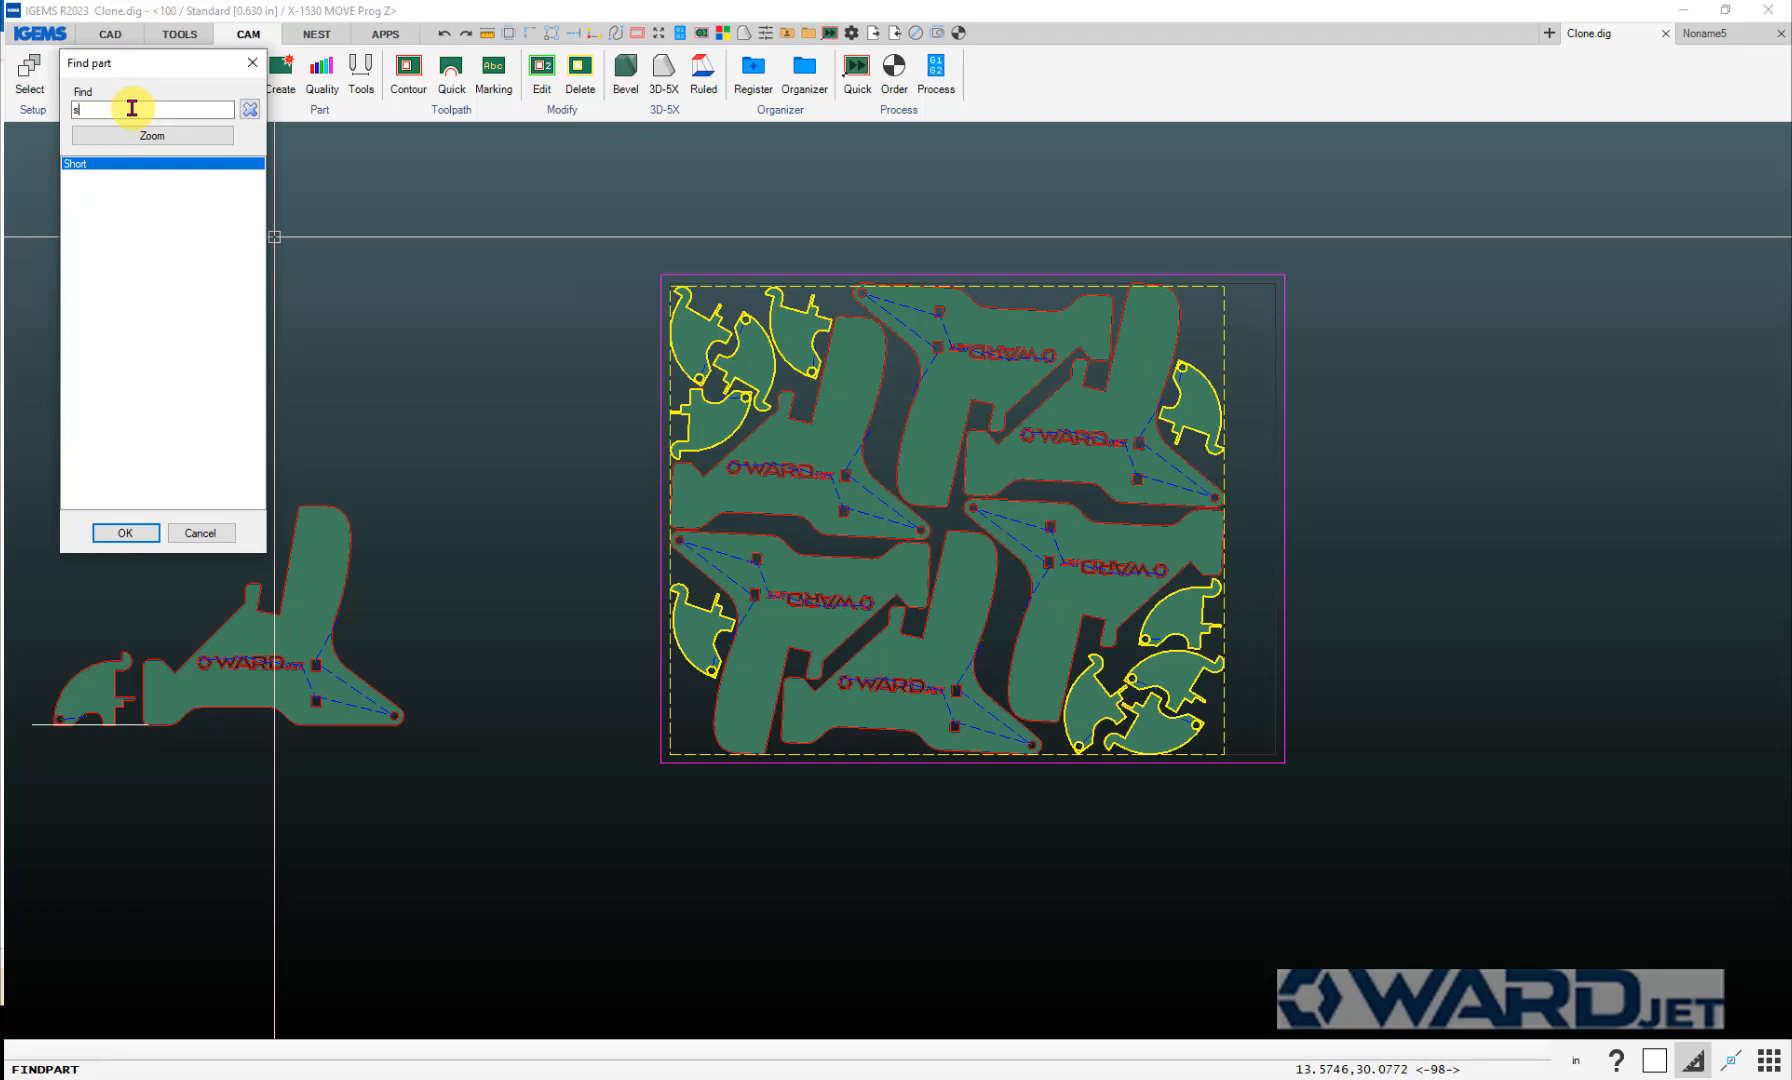
left_click(200, 533)
middle_click_drag(192, 520, 340, 478)
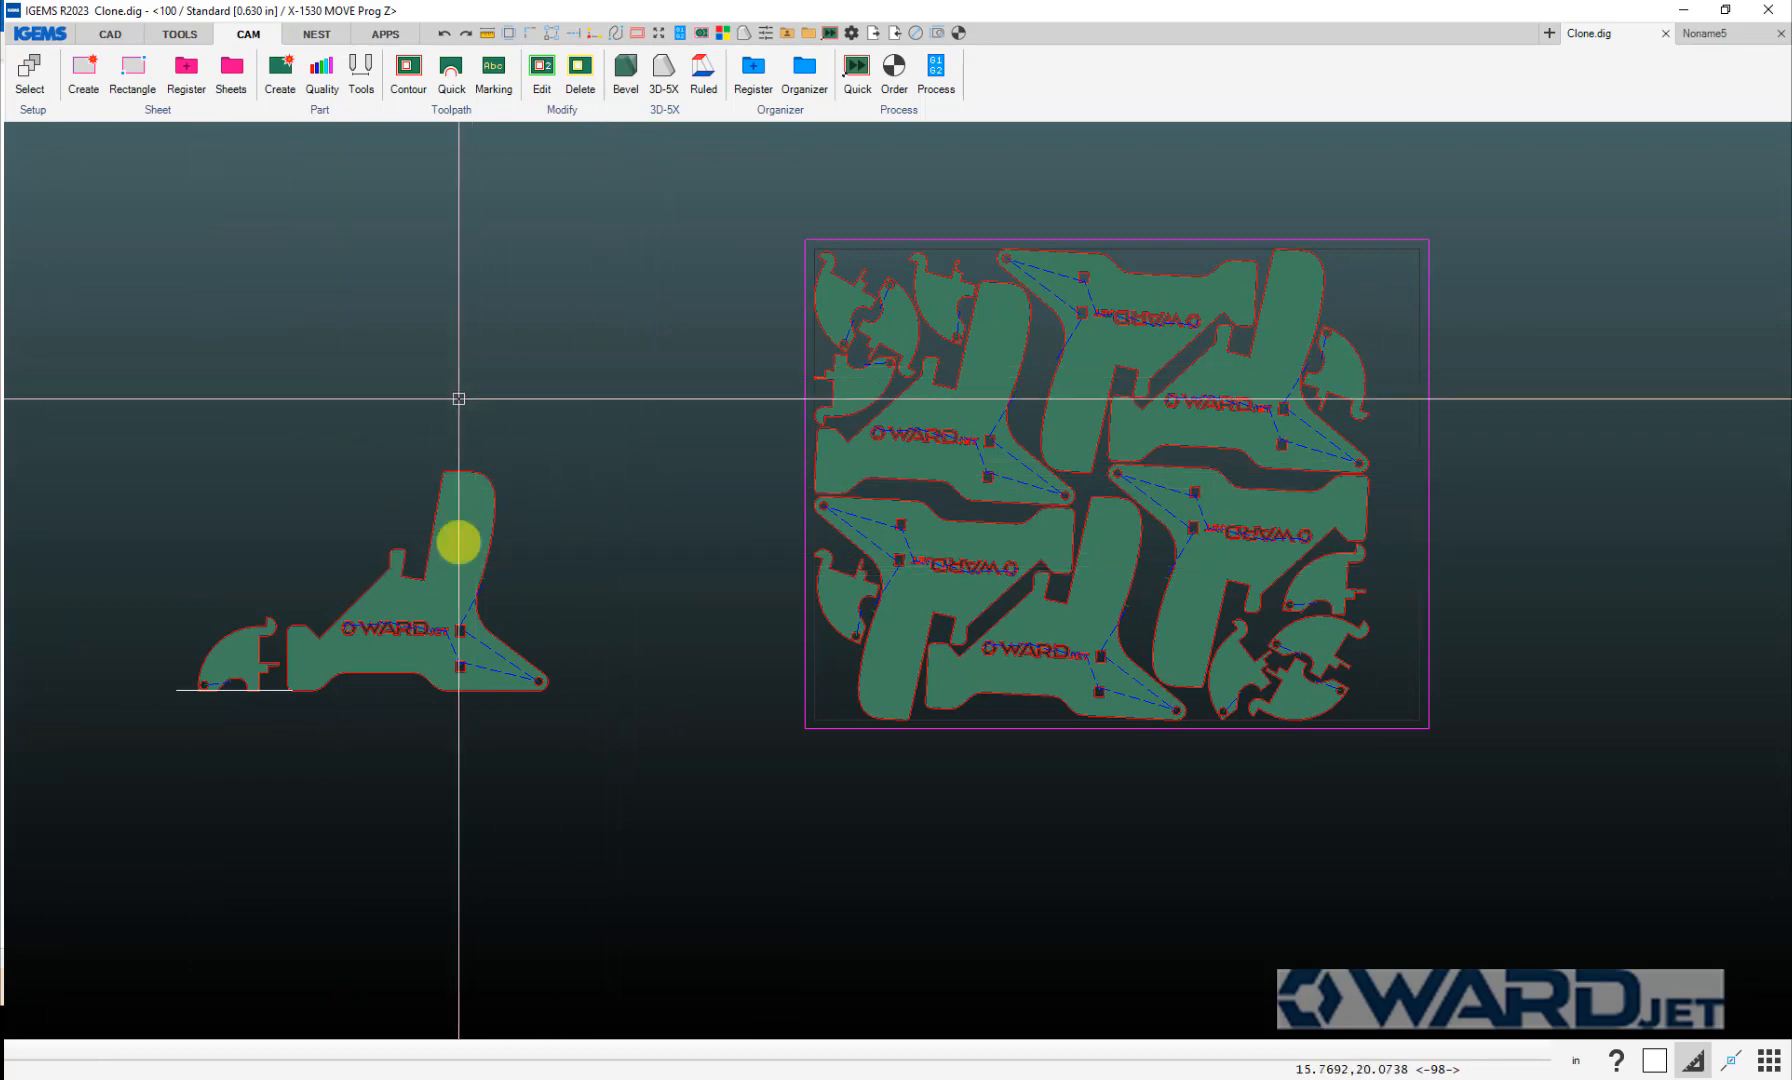
Step: Stretch the lower edge of the standalone bracket's lower square hole downward by 0.125 in
scroll(460, 650, "up", 5)
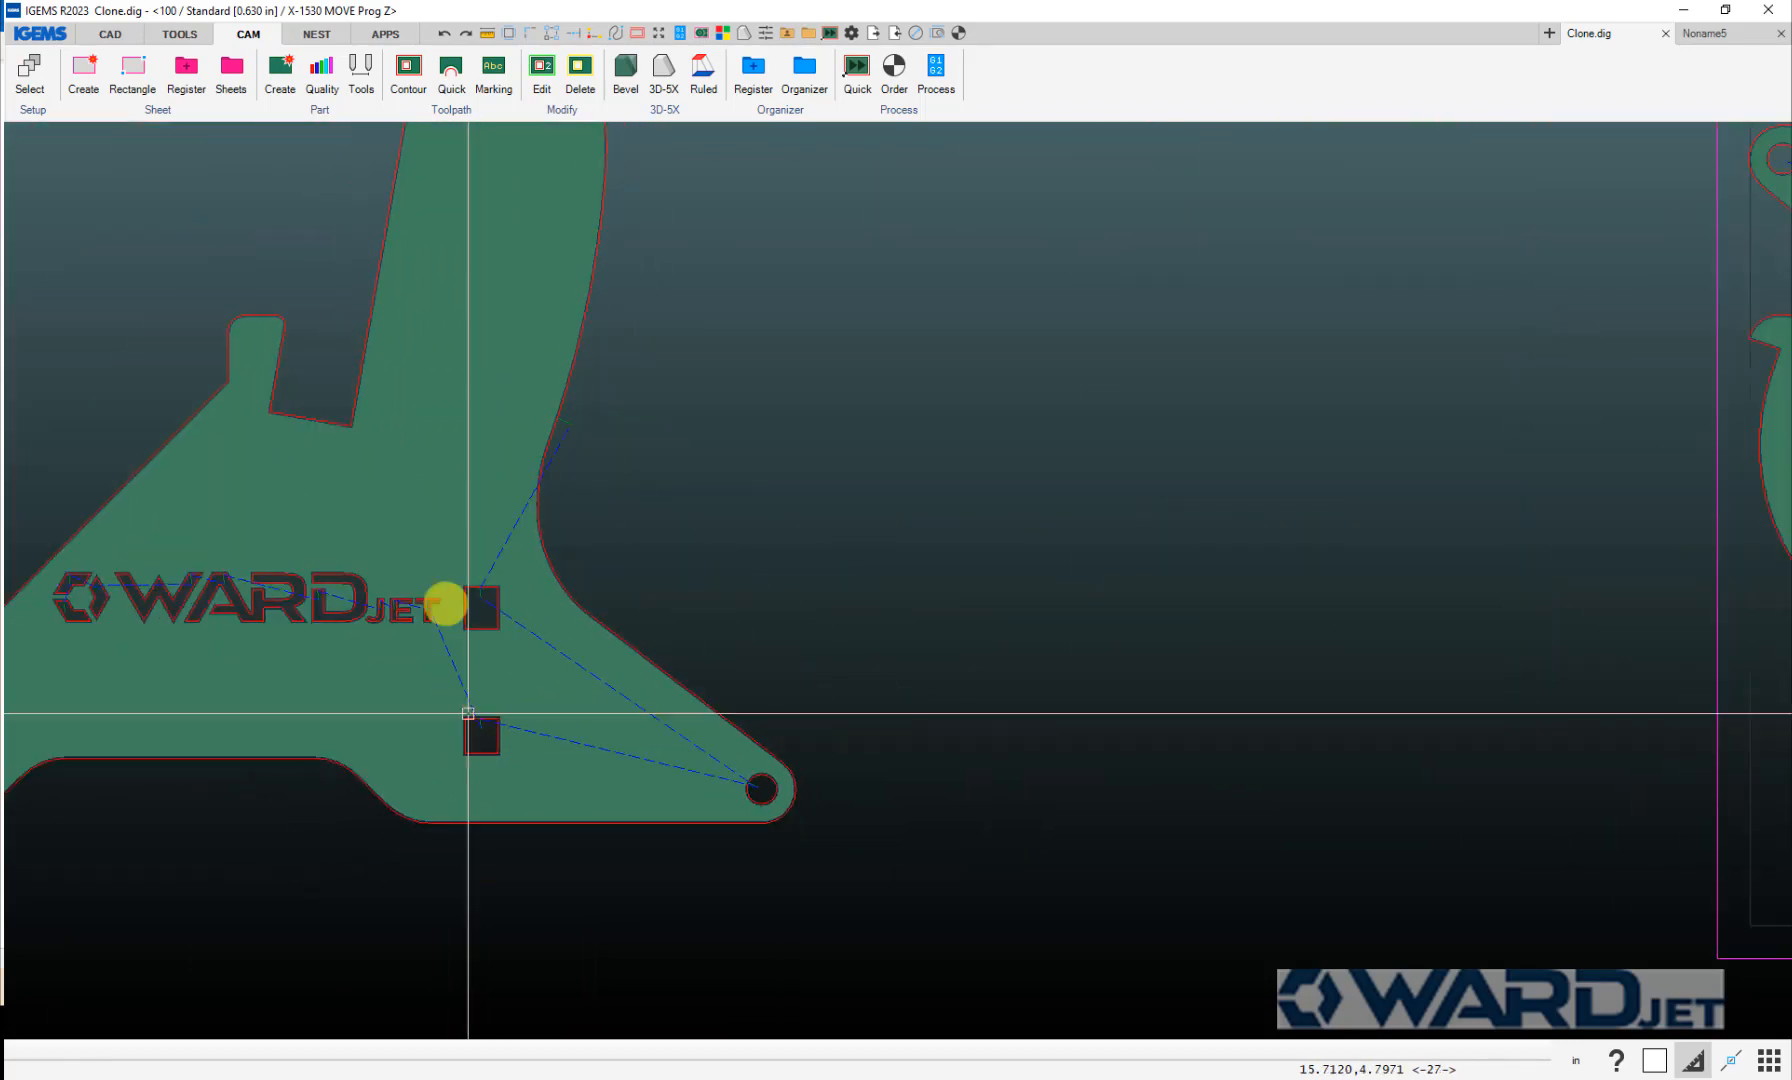
left_click(321, 88)
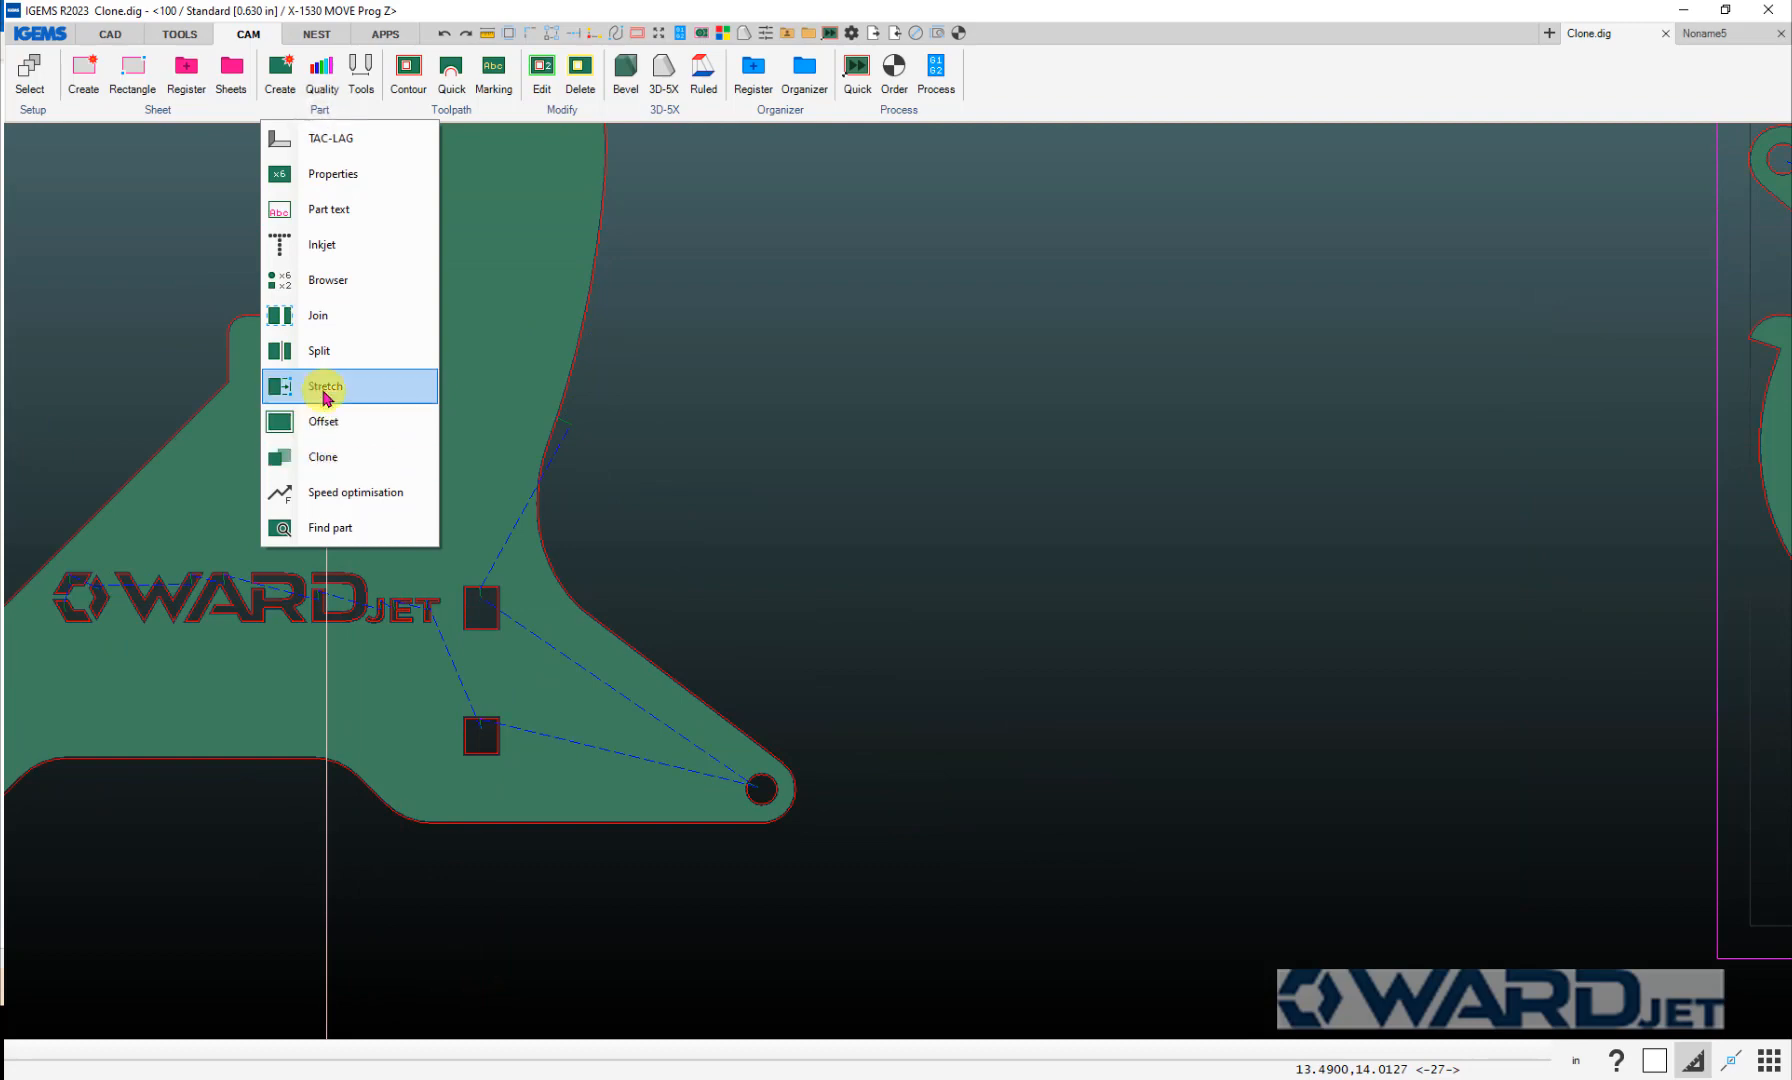
left_click(323, 397)
scroll(470, 755, "up", 3)
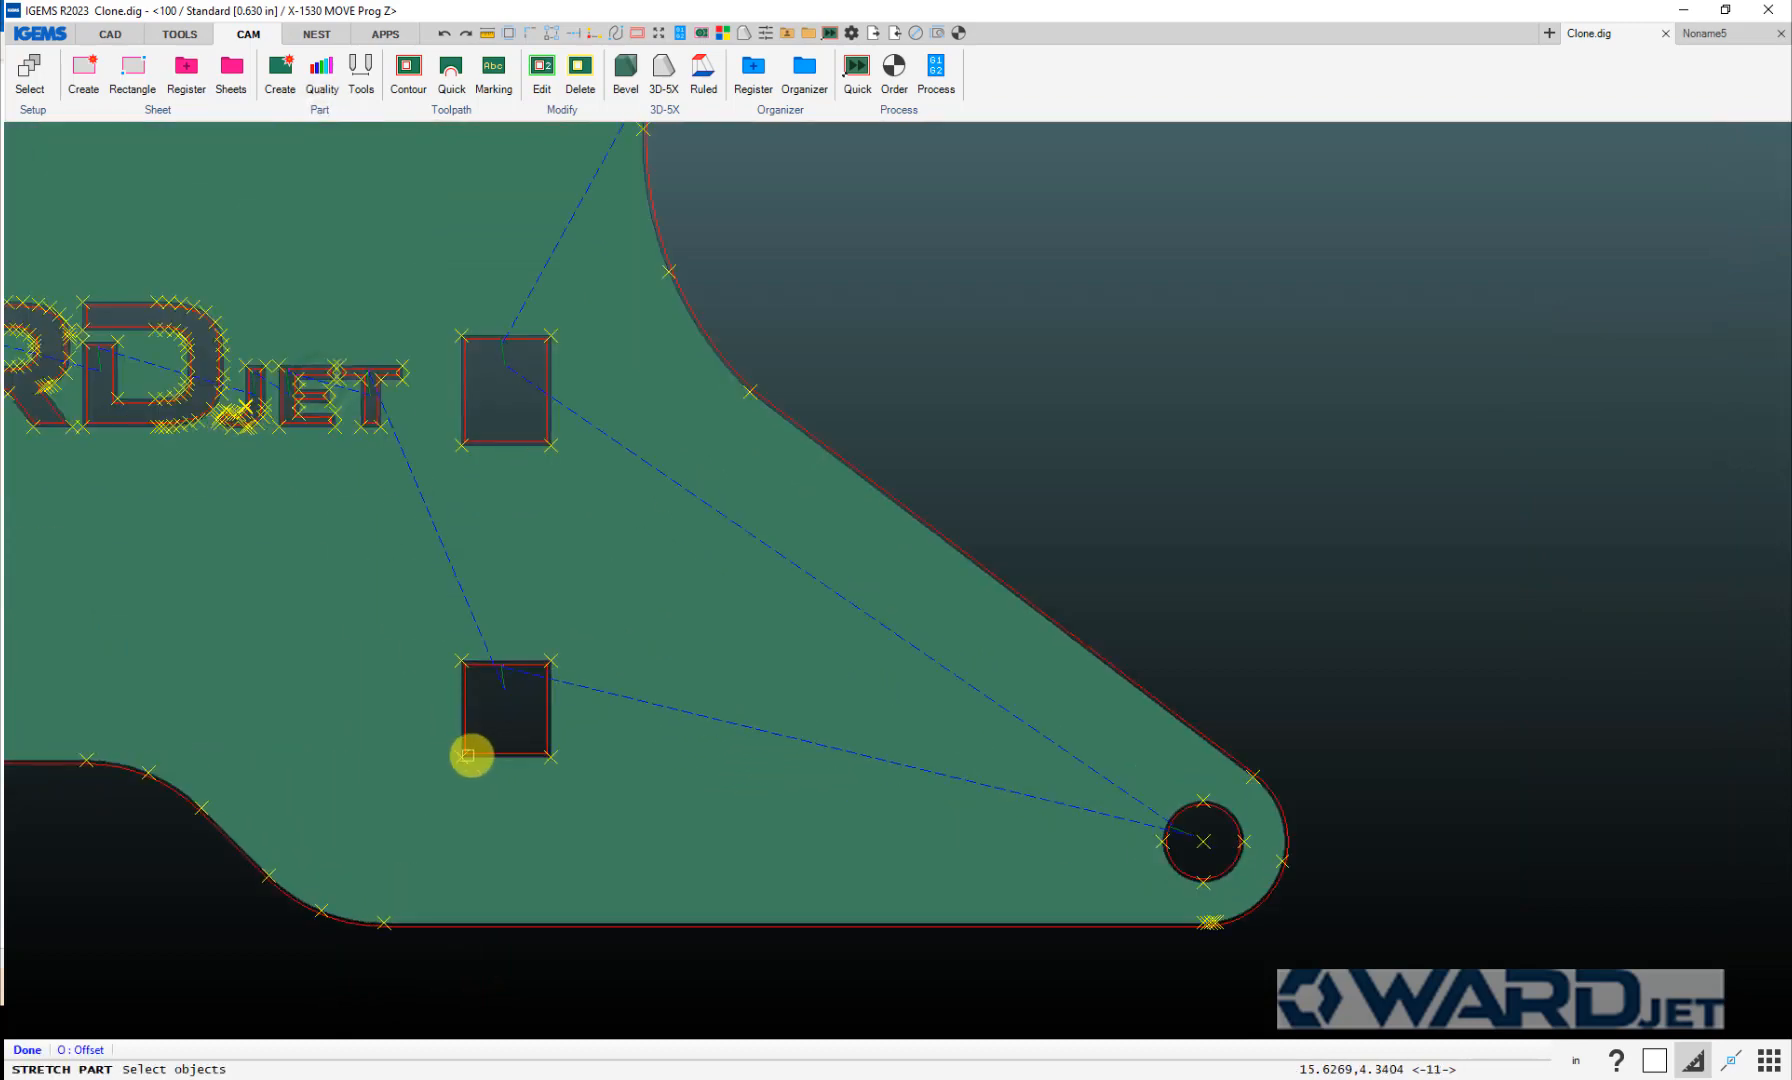
left_click(590, 798)
left_click(426, 737)
right_click(685, 796)
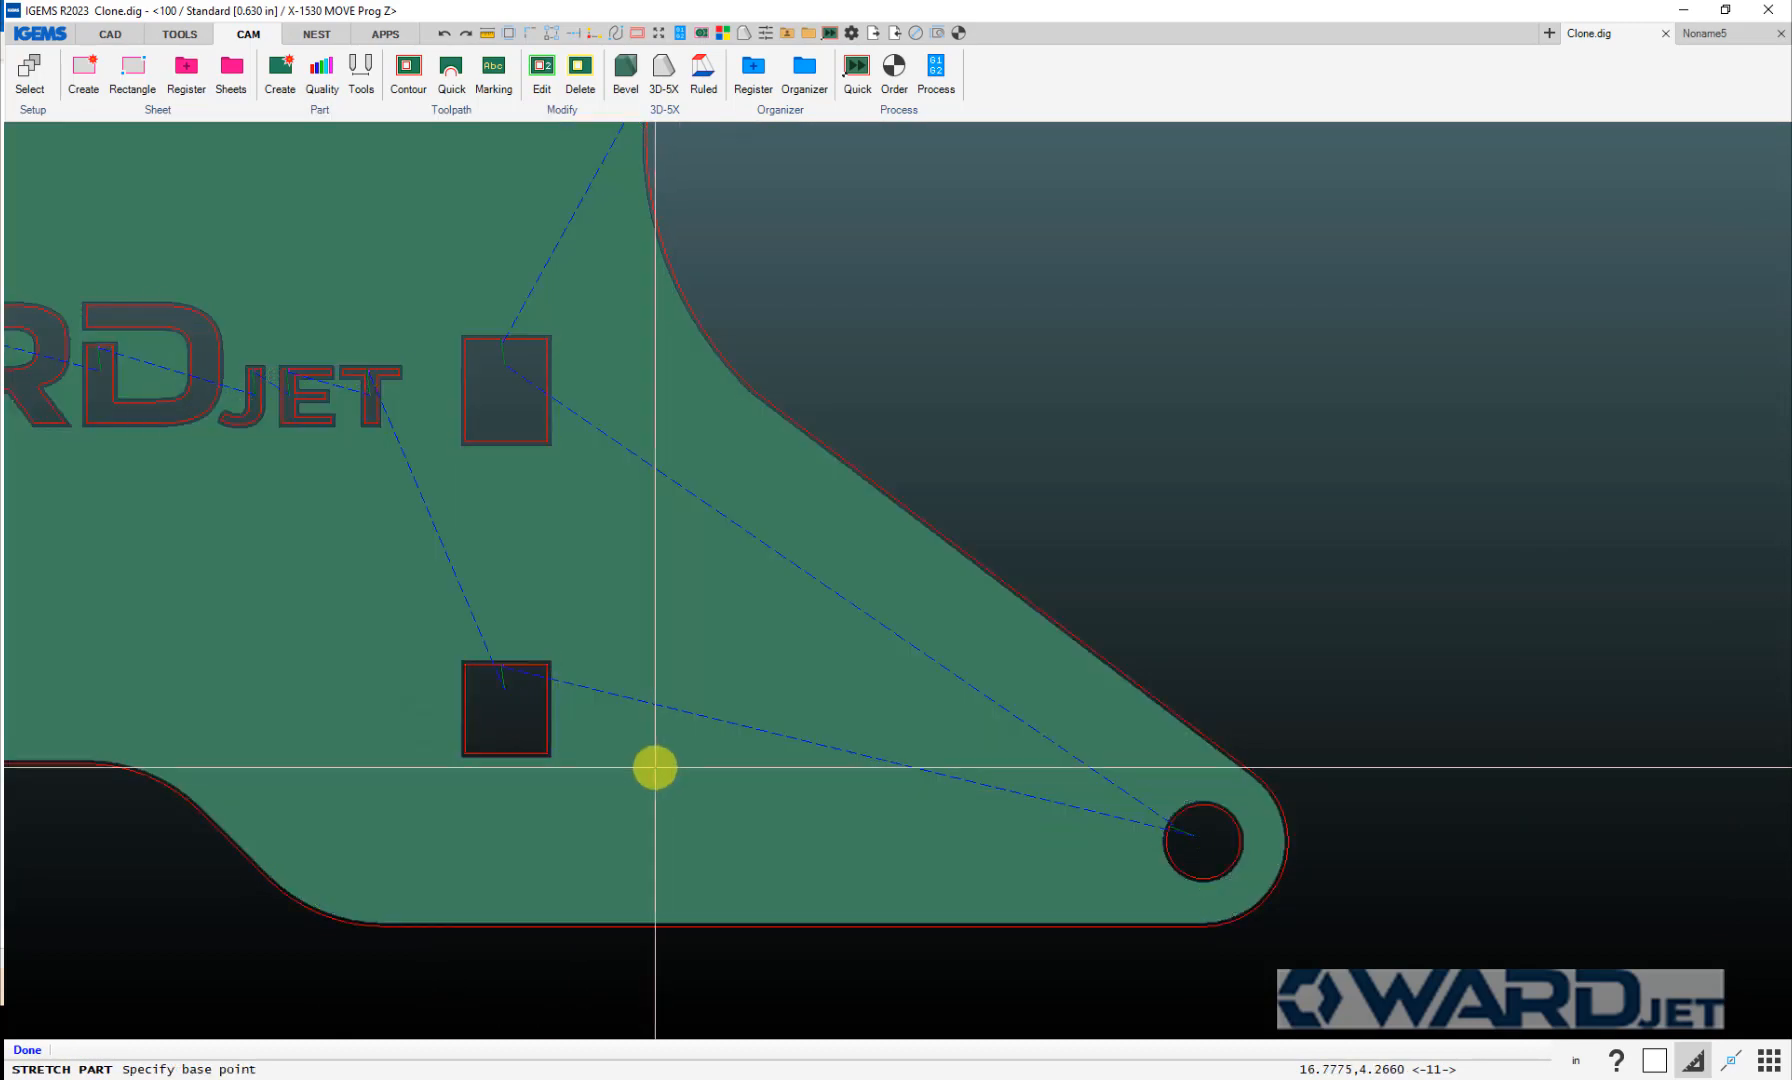
left_click(656, 766)
type(".1")
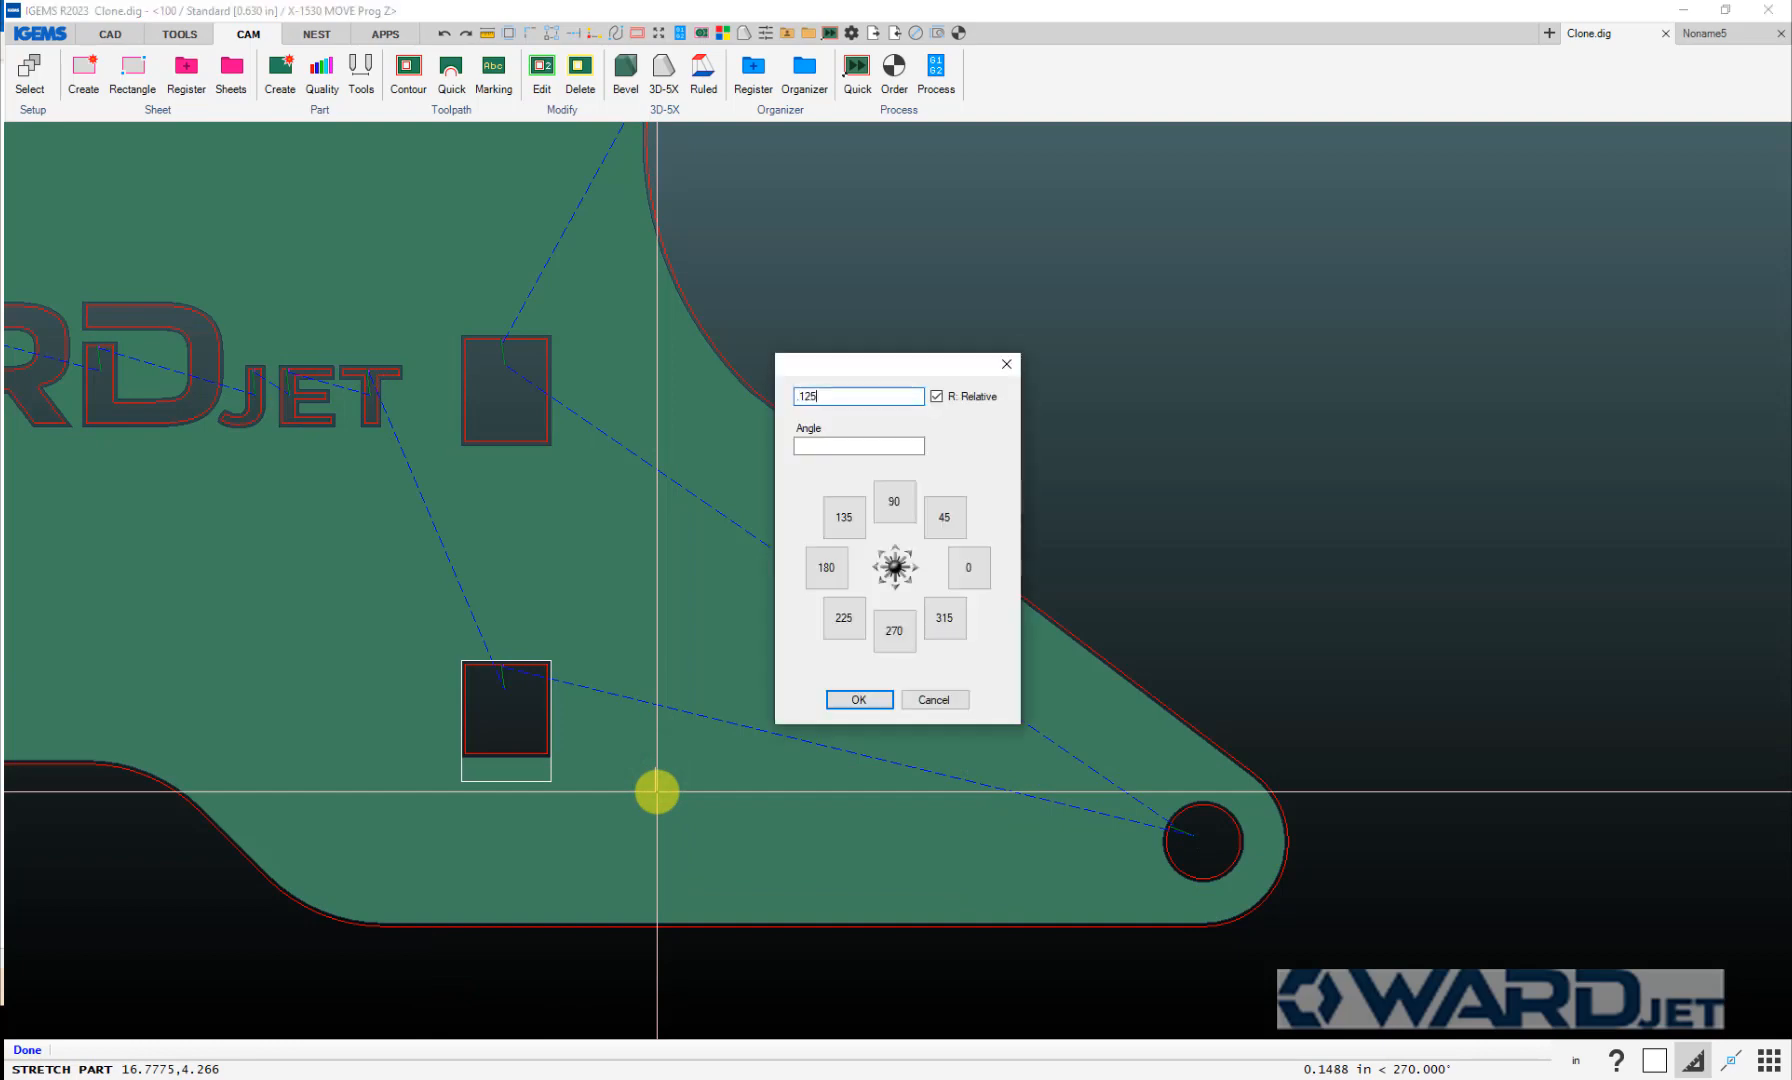
type("25")
key("Return")
Step: Clone the standalone bracket with its stretched hole onto all six nested brackets, and check the hole on a nested copy
scroll(656, 791, "down", 8)
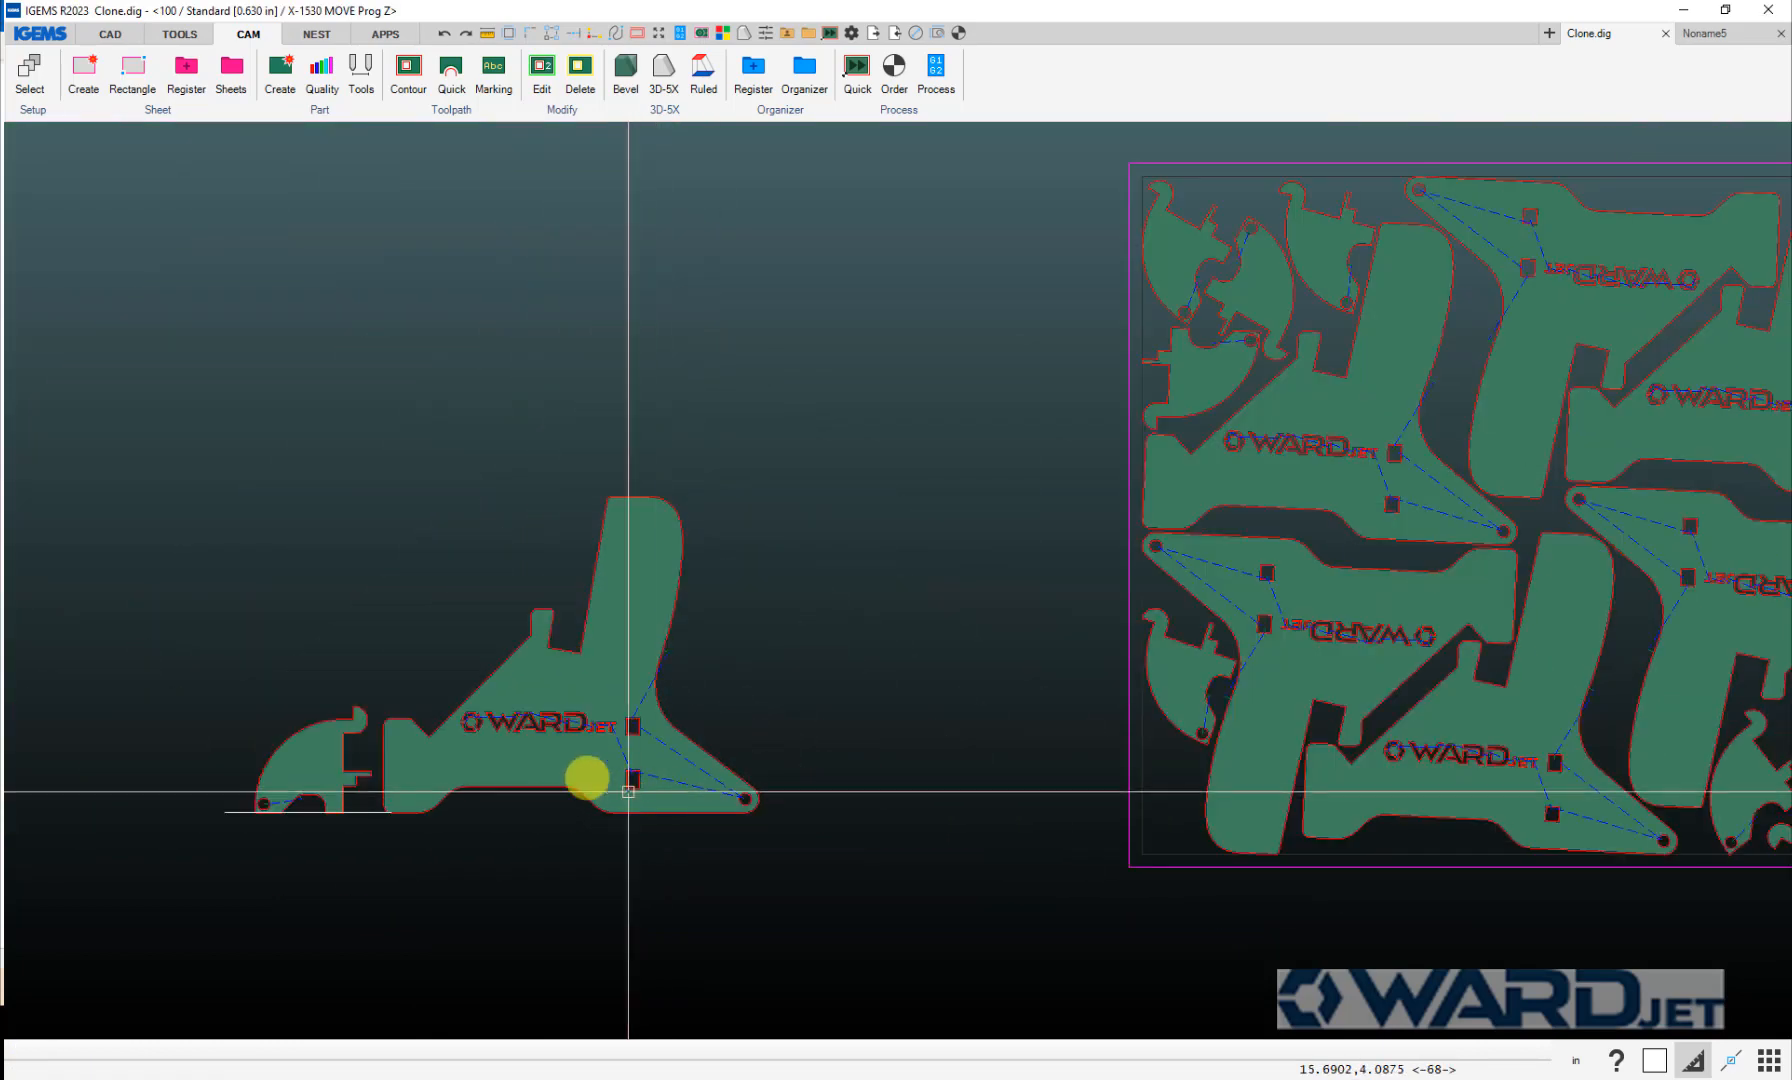
scroll(986, 576, "up", 4)
scroll(1000, 552, "down", 4)
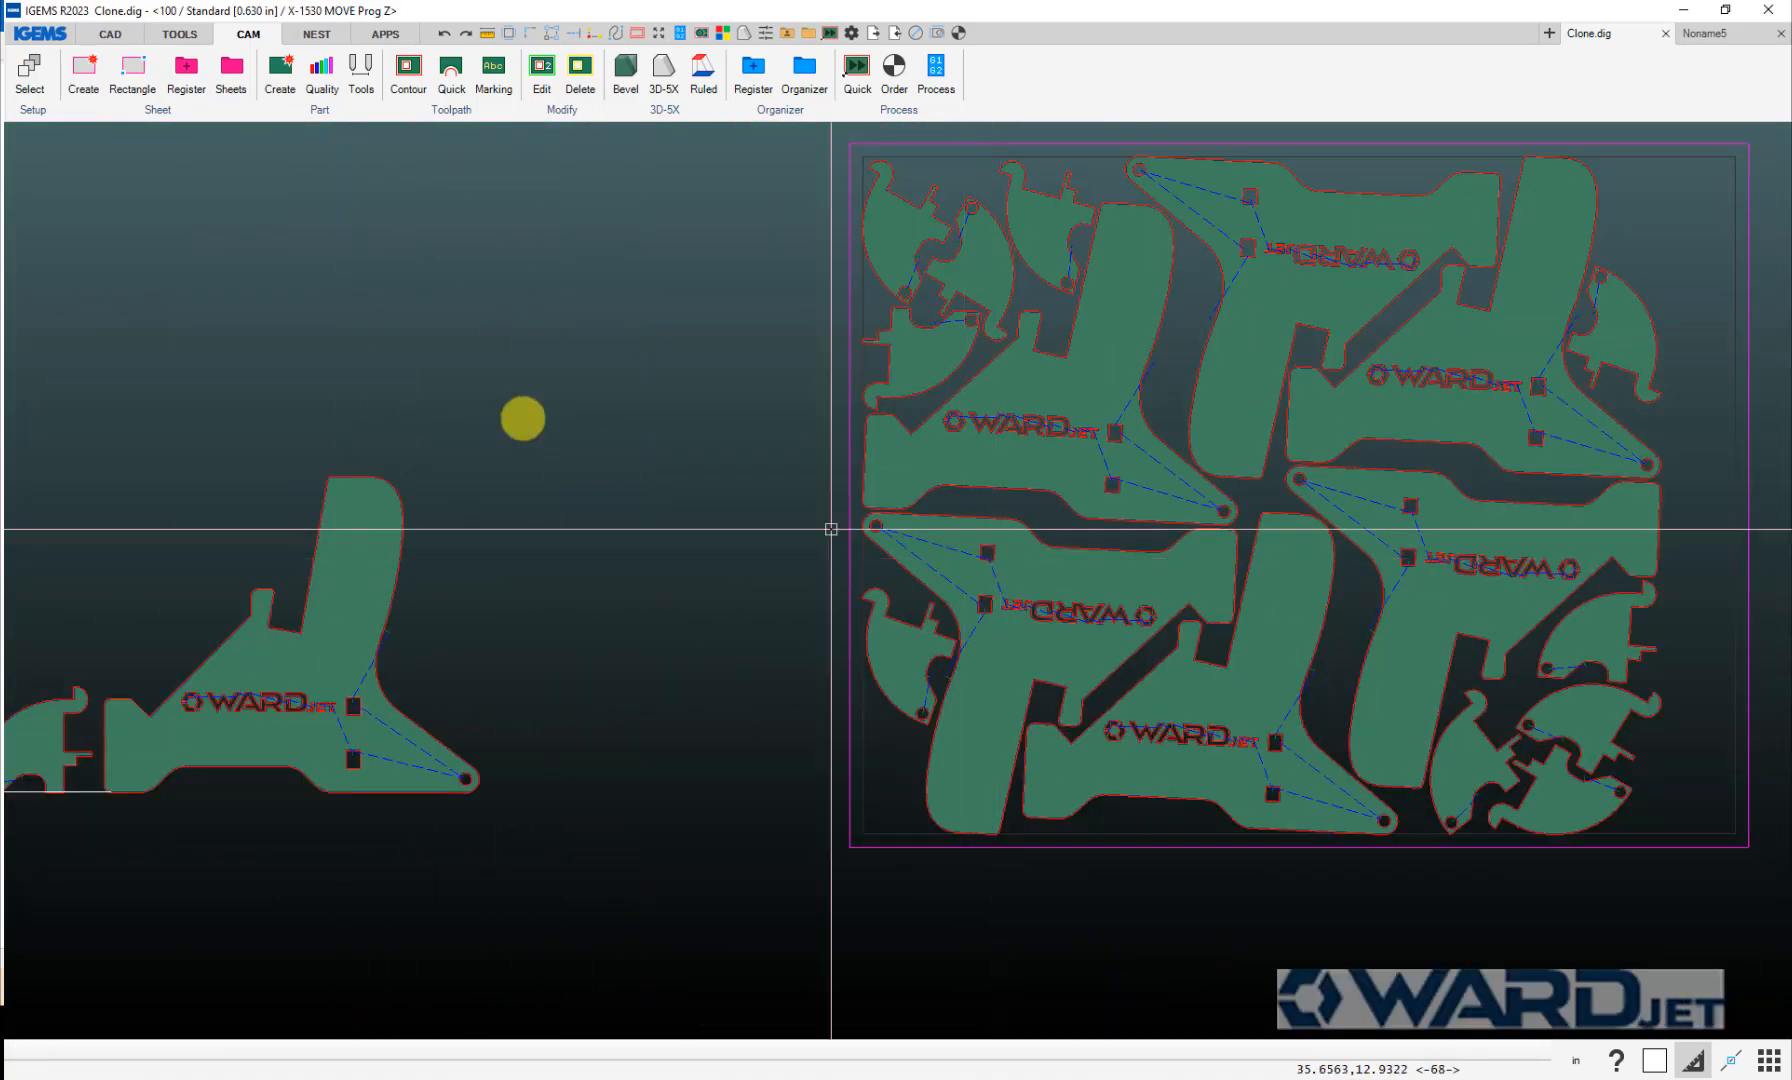
left_click(324, 122)
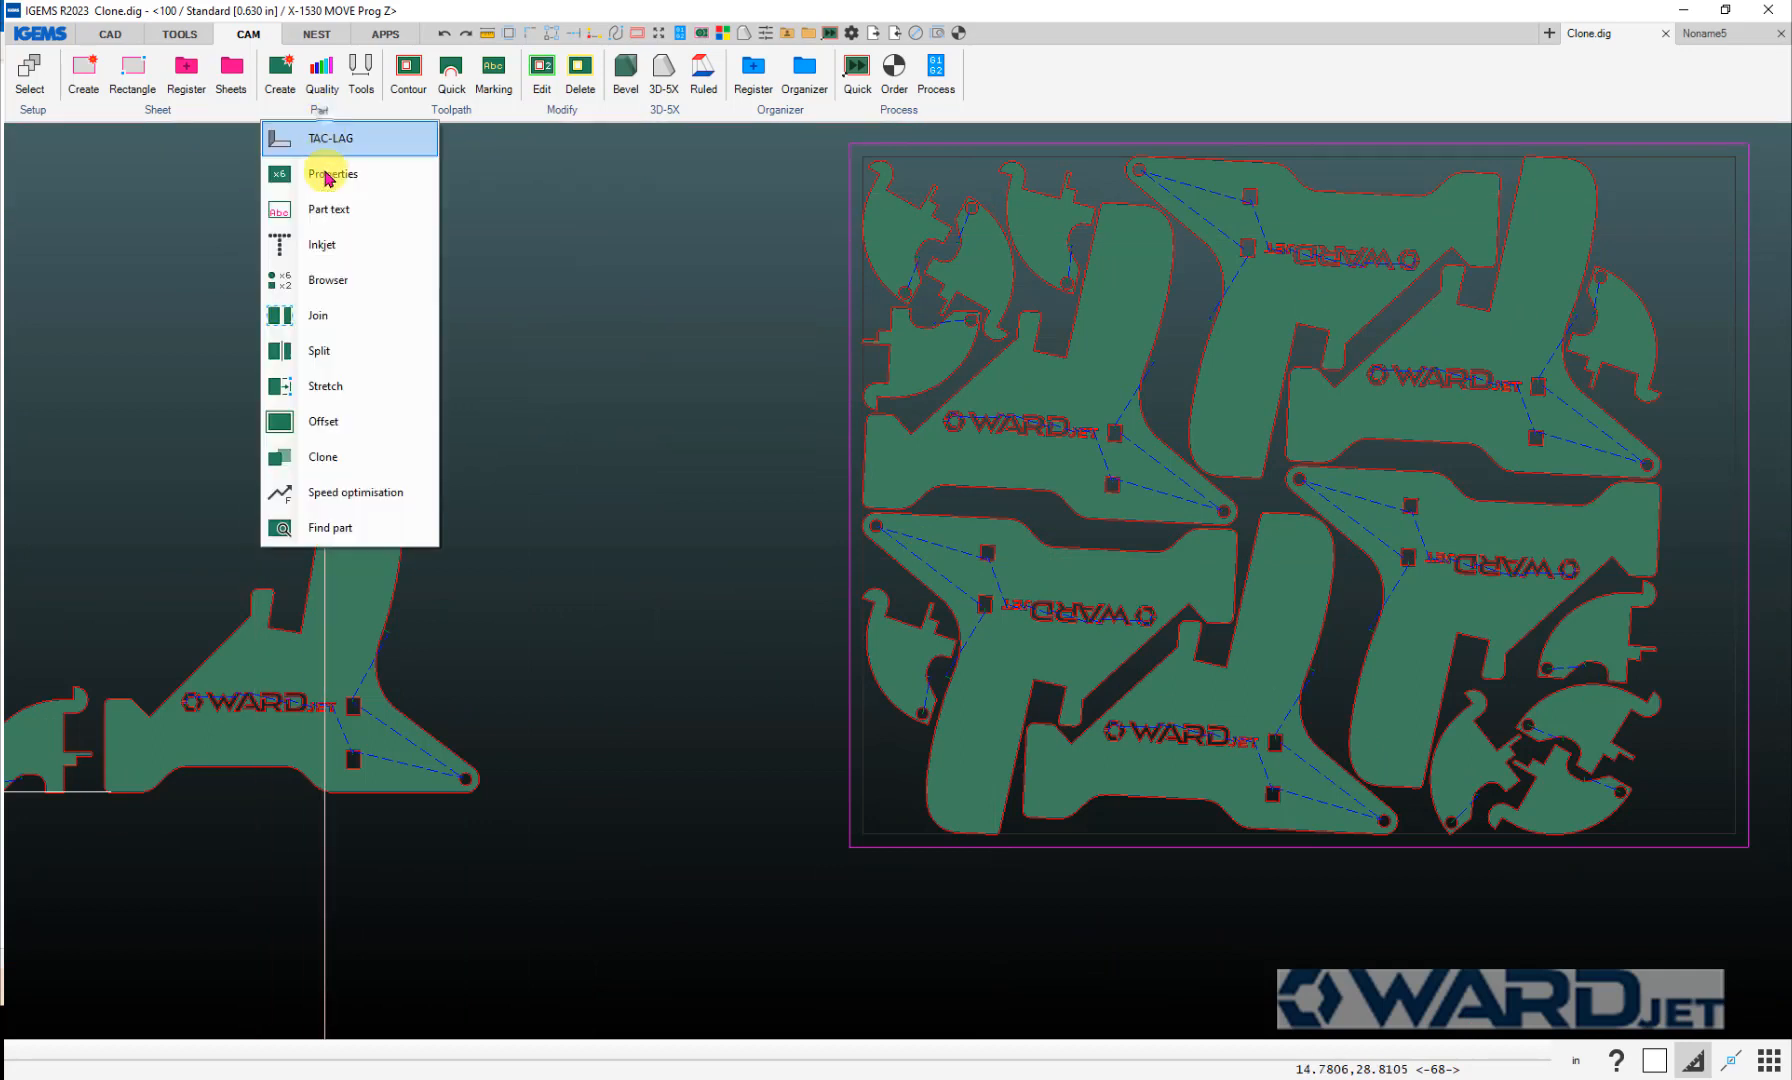
left_click(326, 452)
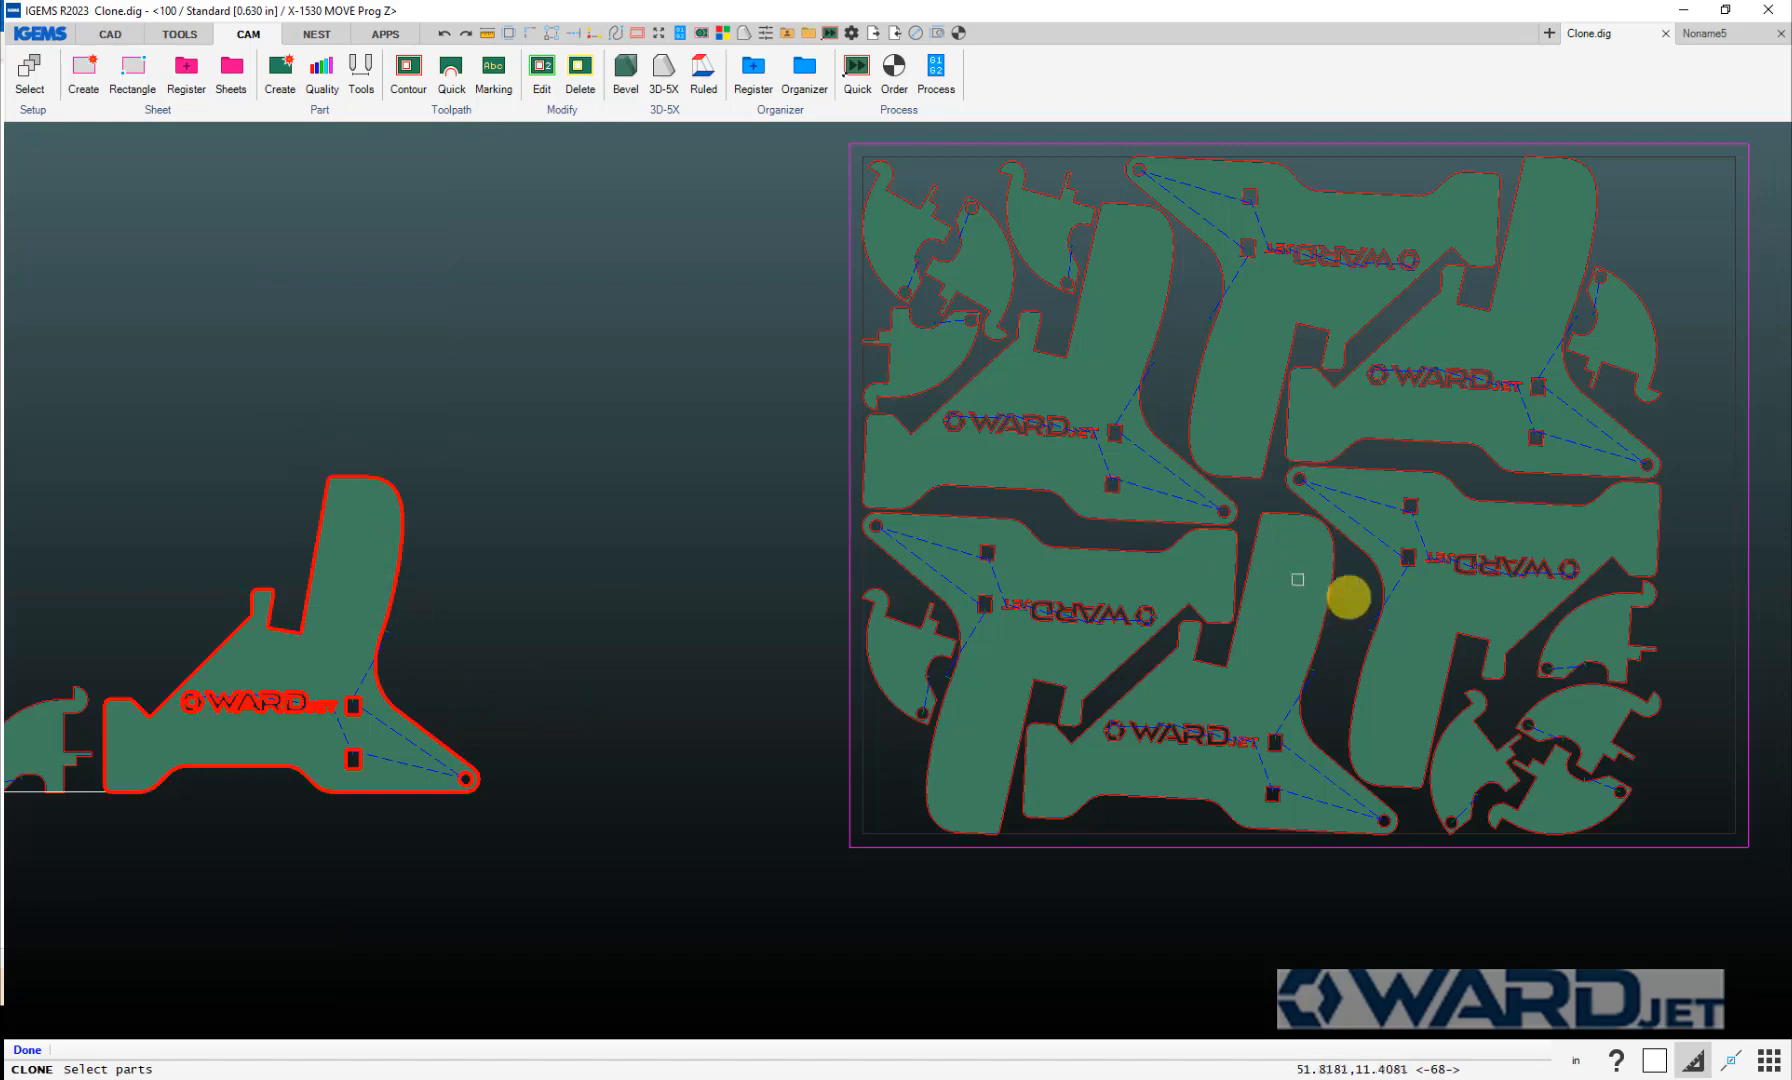
left_click(1194, 365)
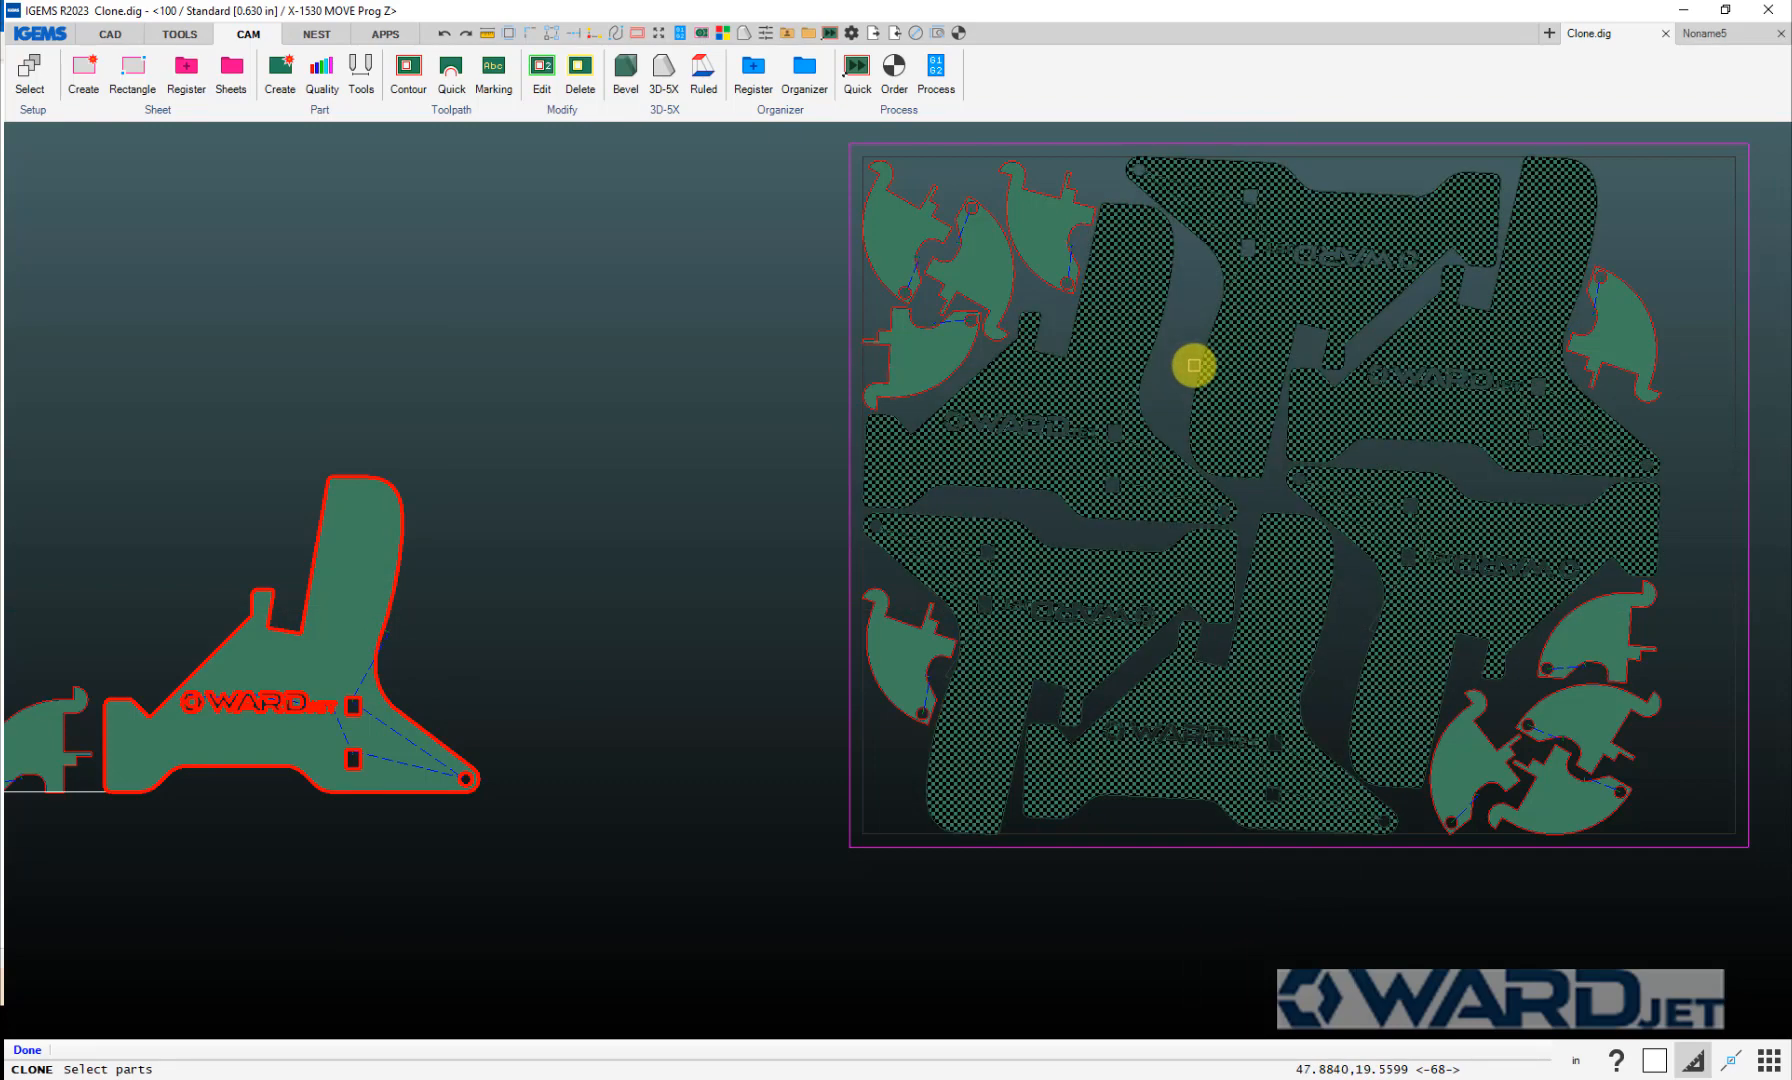
right_click(1194, 365)
scroll(1252, 810, "up", 5)
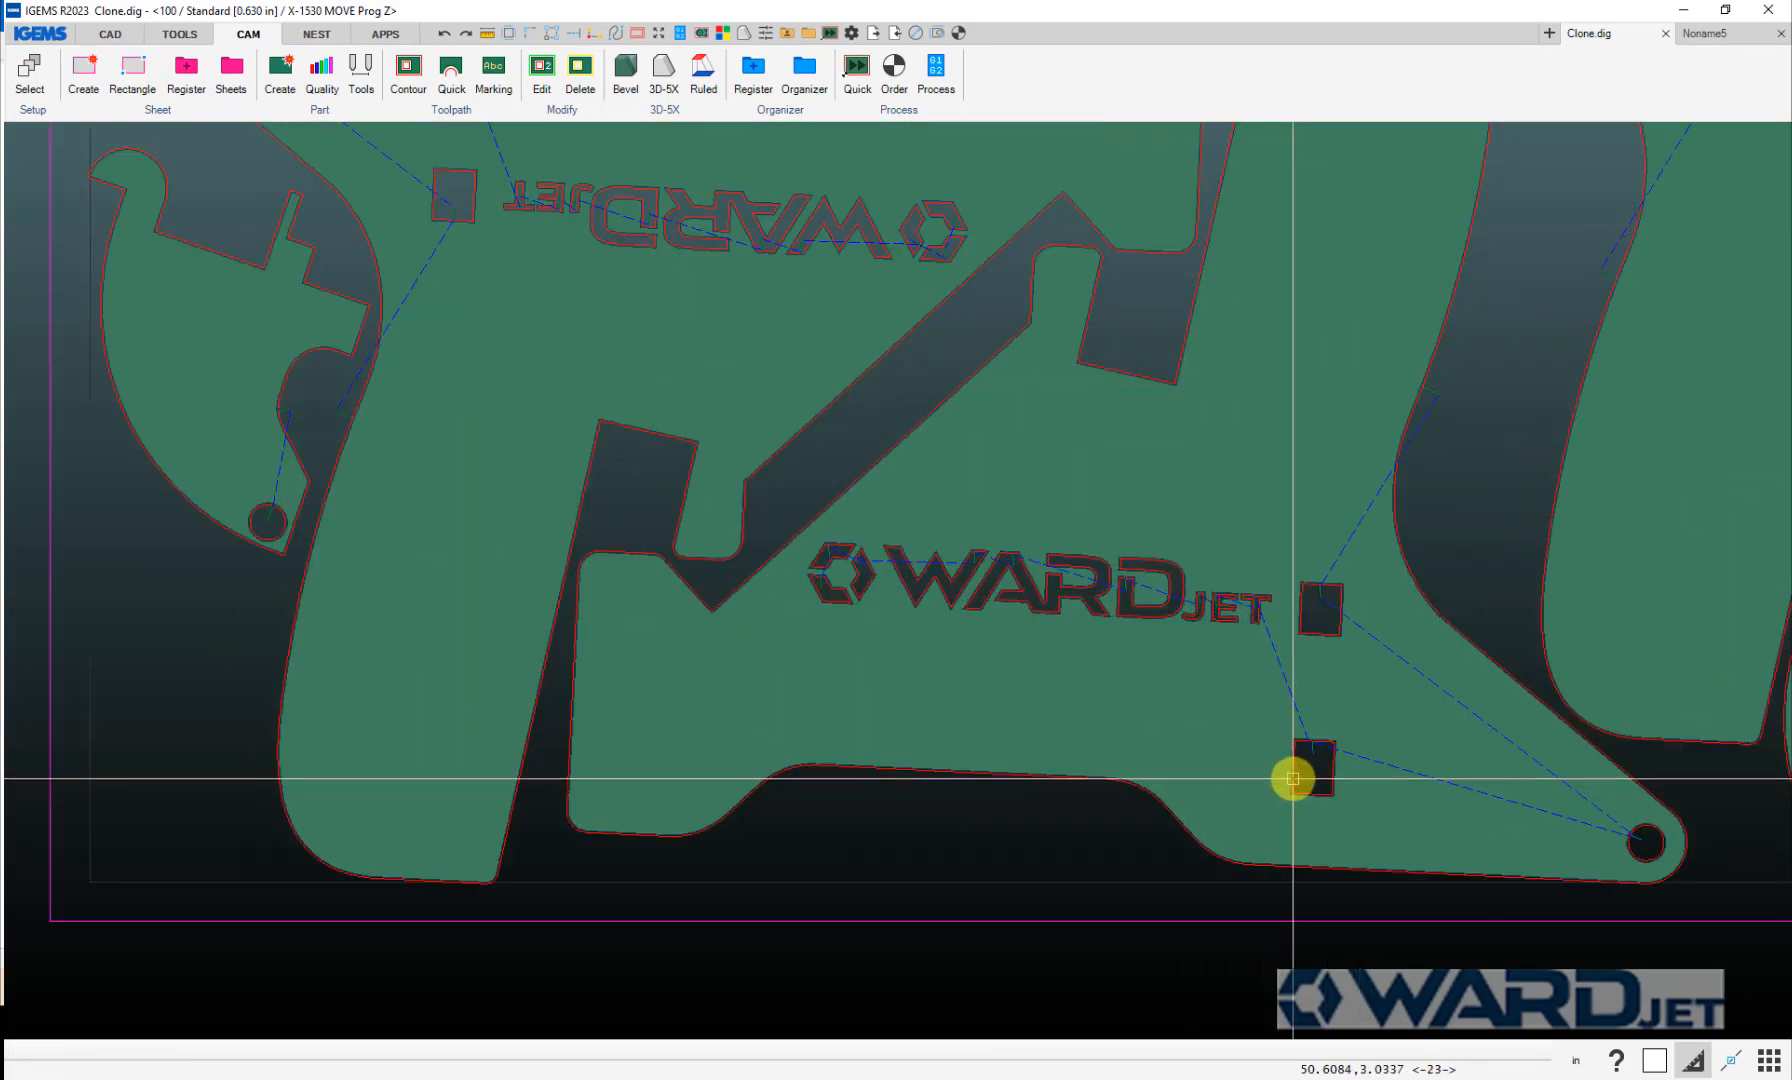
scroll(1334, 778, "down", 5)
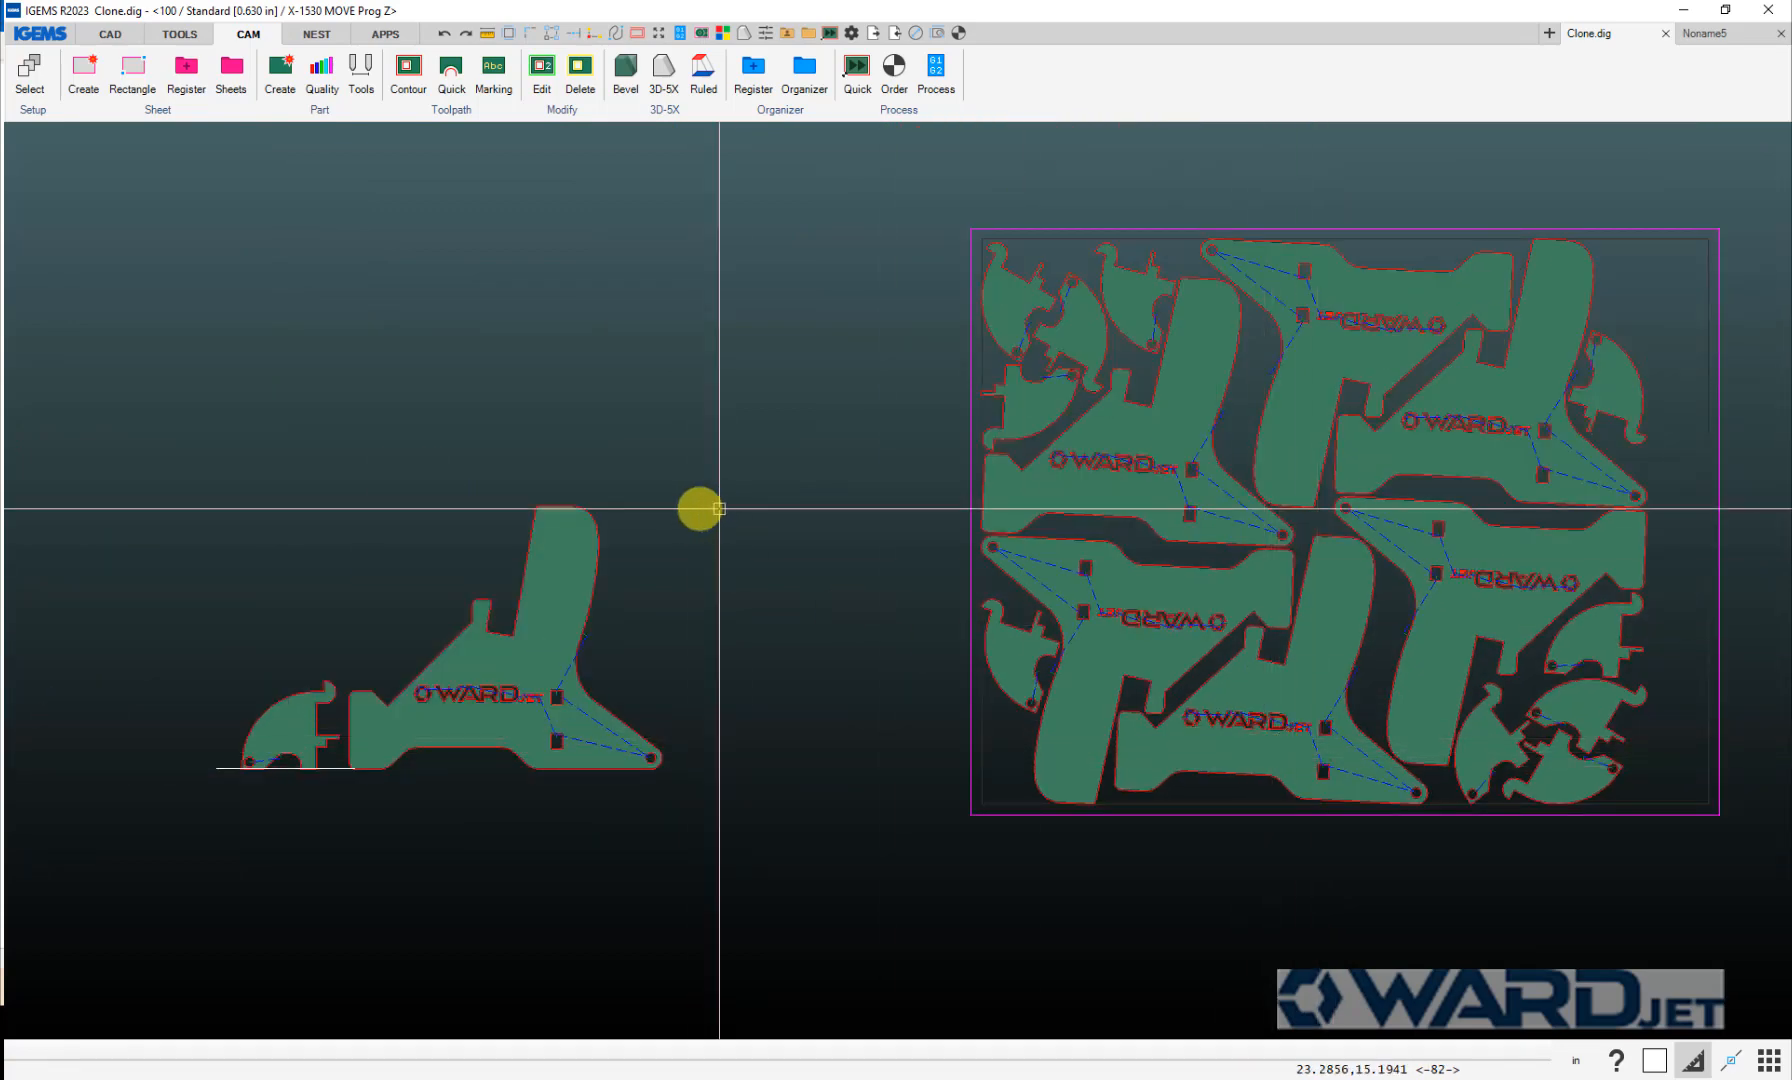
Step: Paint the standalone bracket's outline with X-fine quality from its lower-left corner over the top to its lower-right tip, and close Quality
middle_click_drag(700, 508, 508, 476)
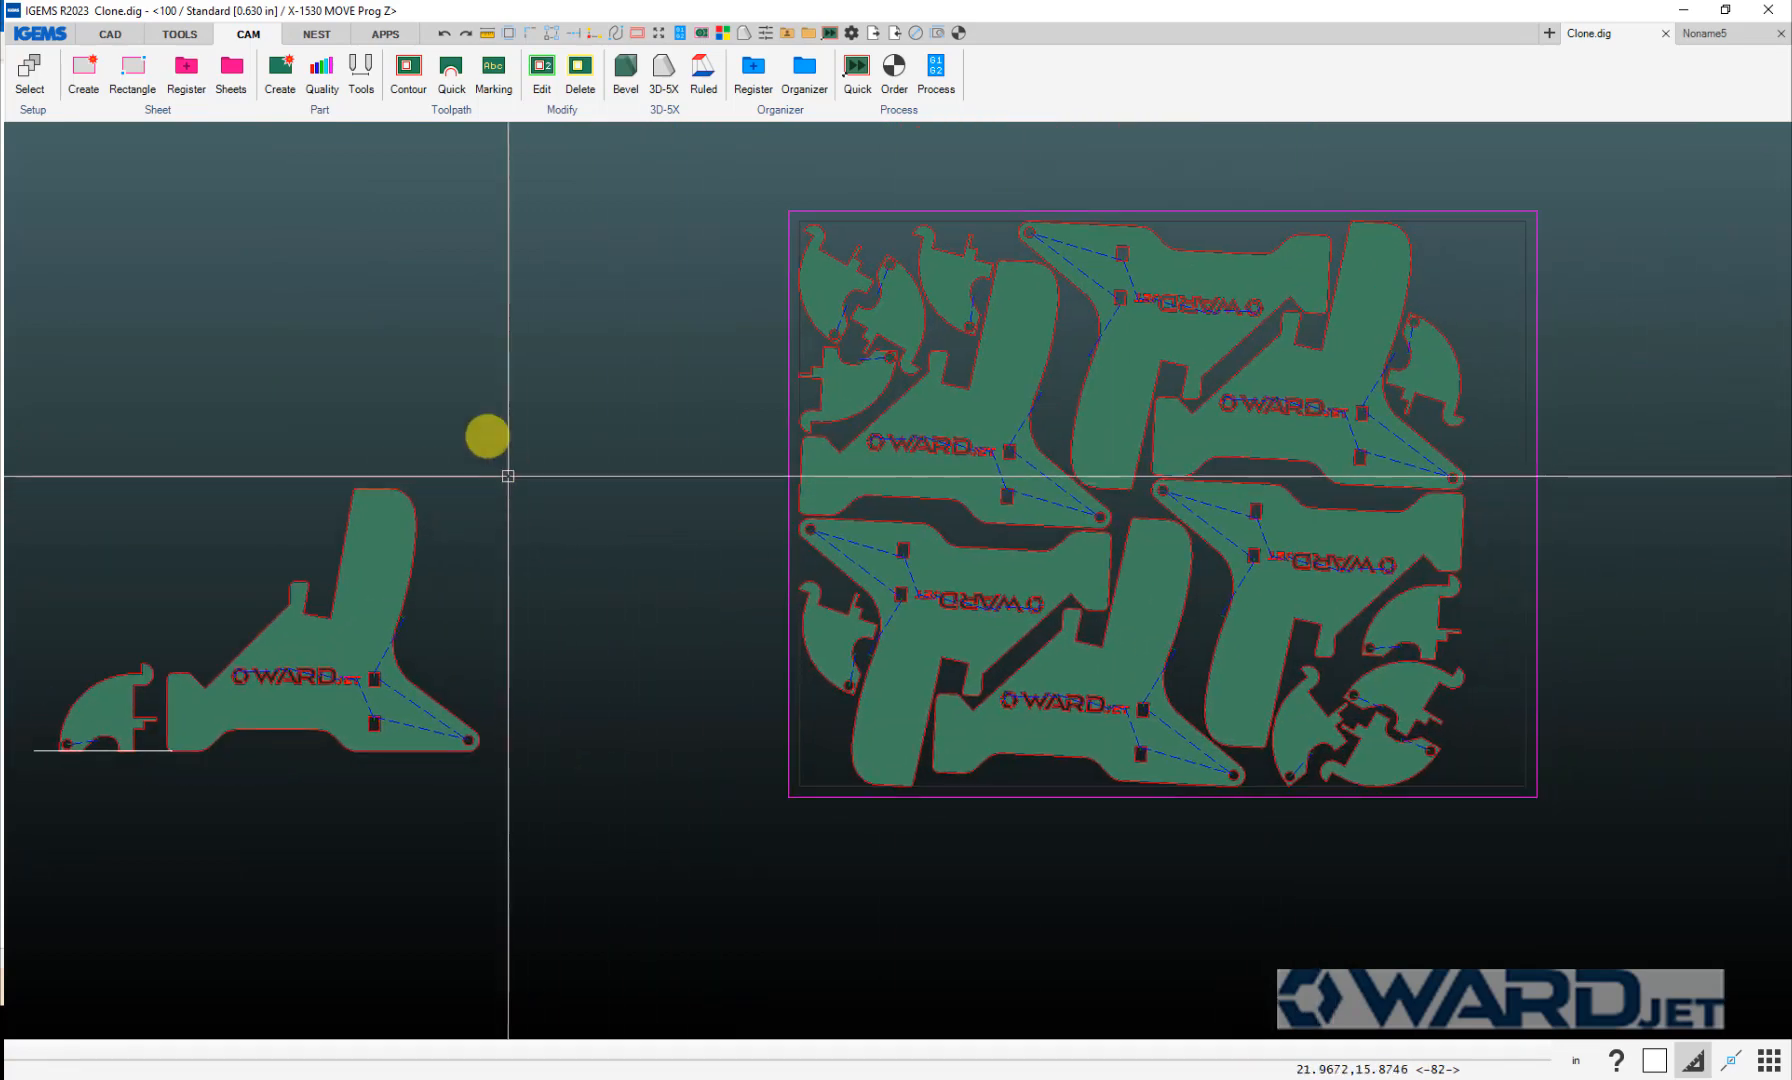
left_click(320, 78)
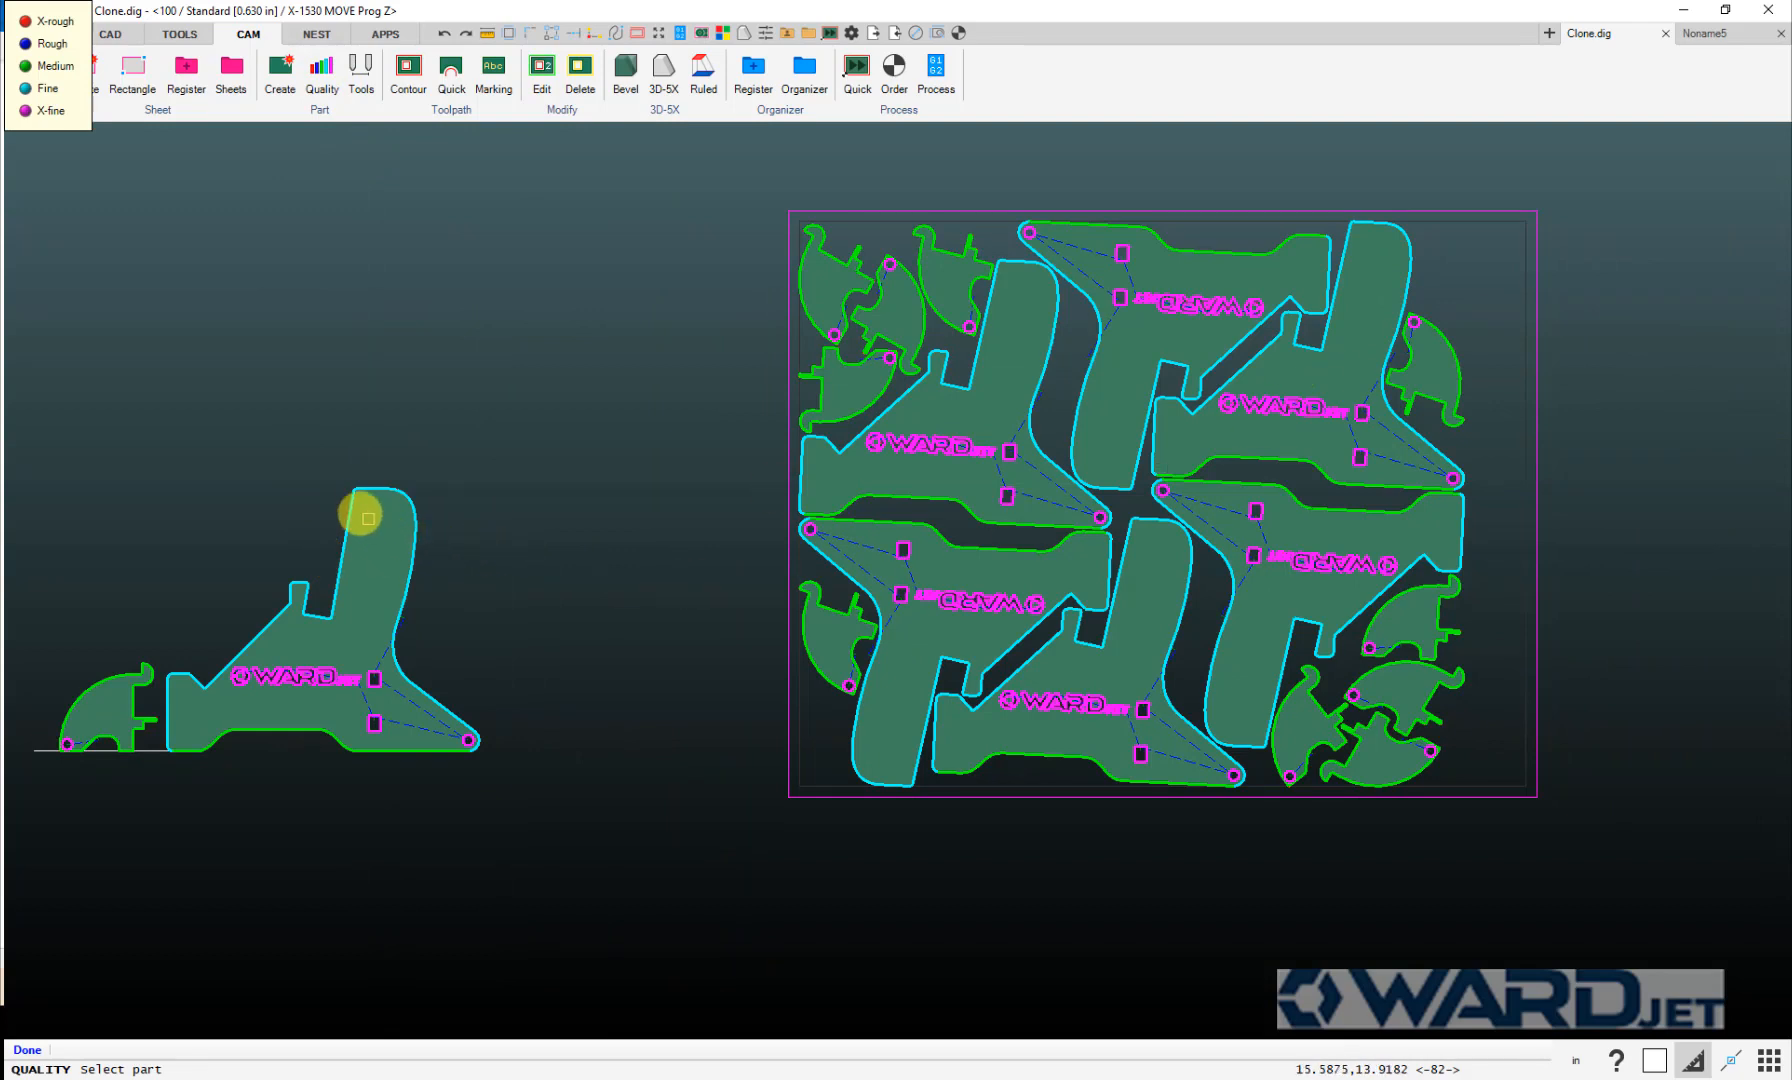
left_click(347, 505)
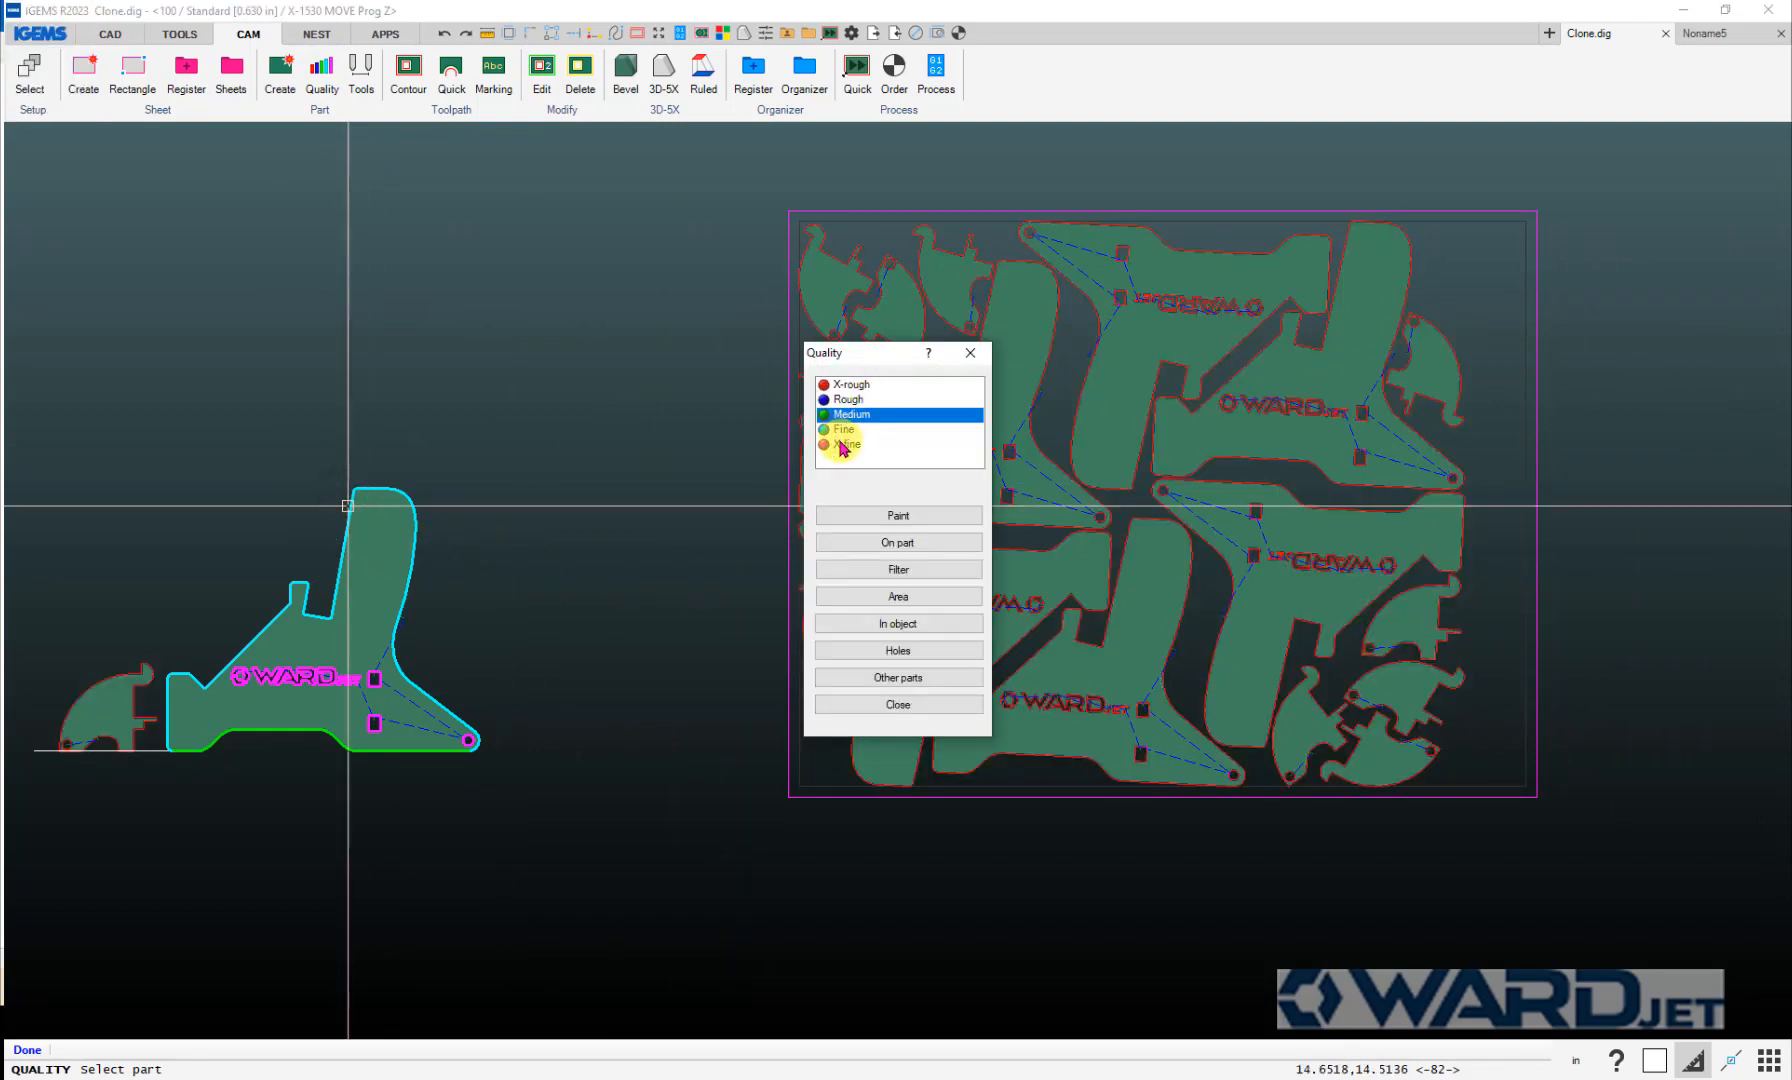
left_click(872, 522)
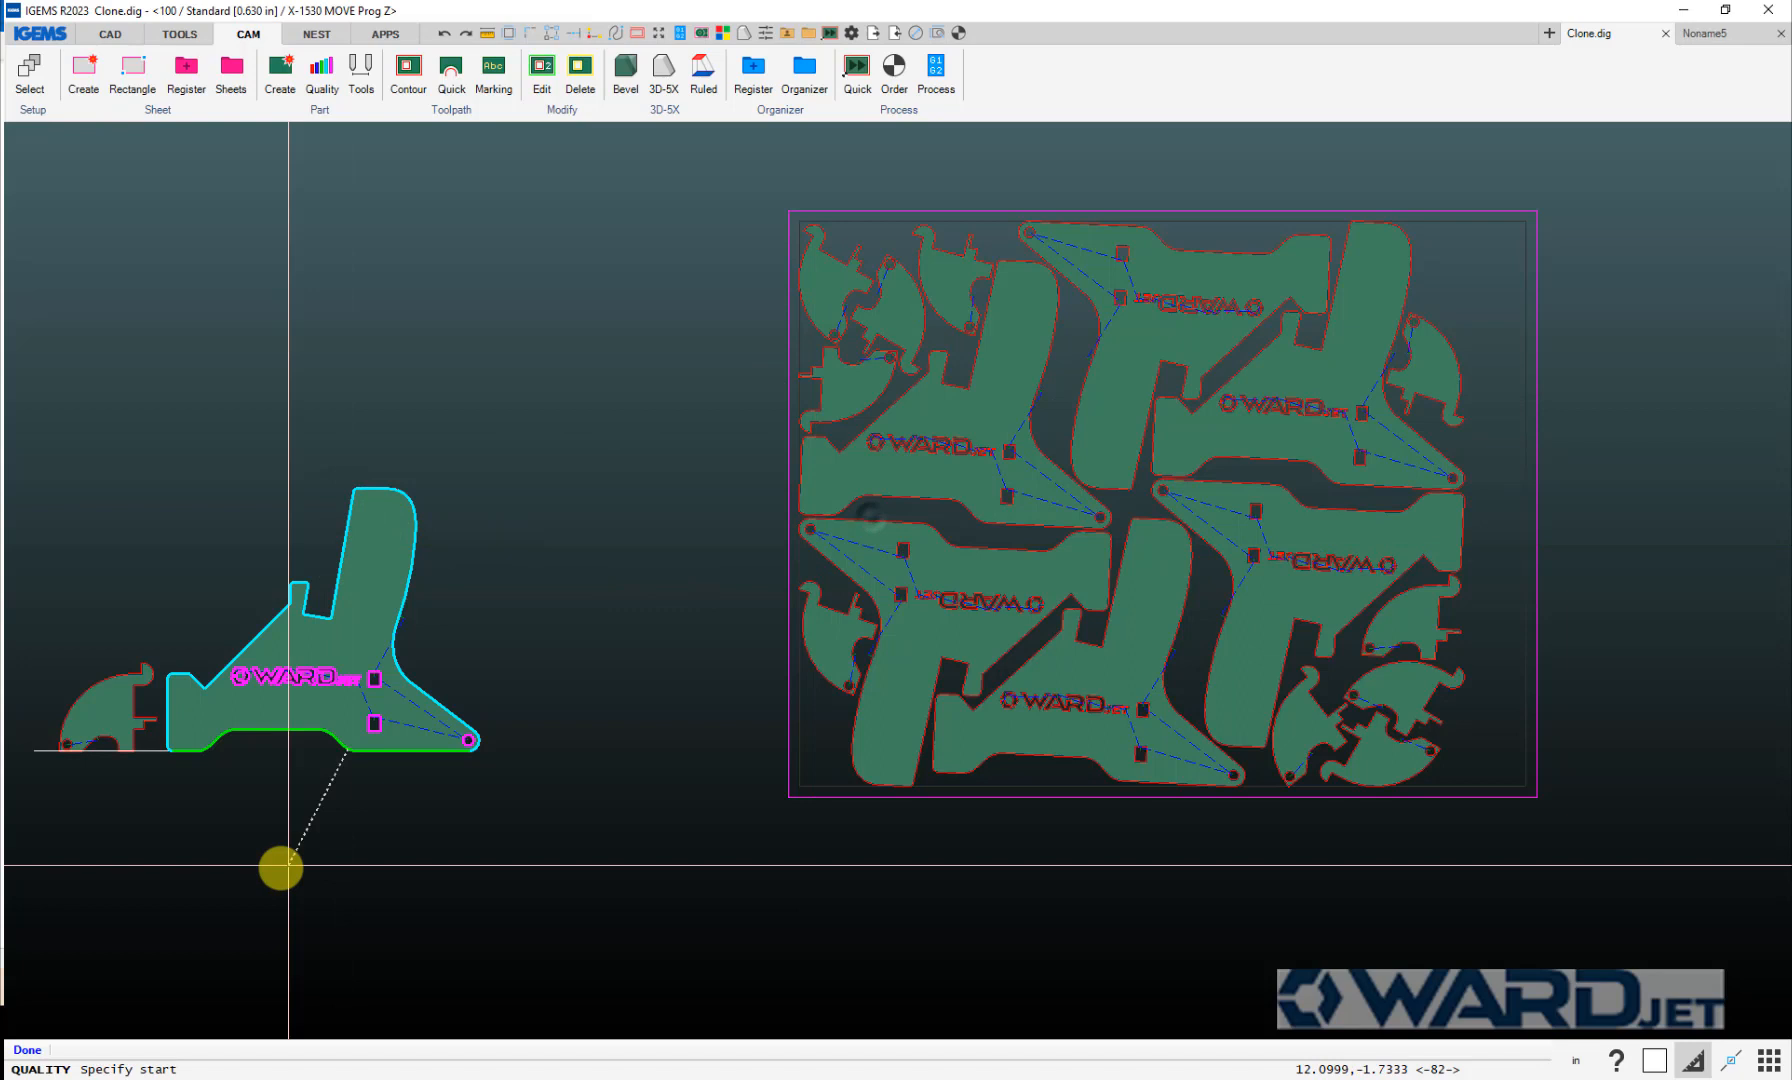
left_click(168, 804)
left_click(492, 798)
left_click(508, 628)
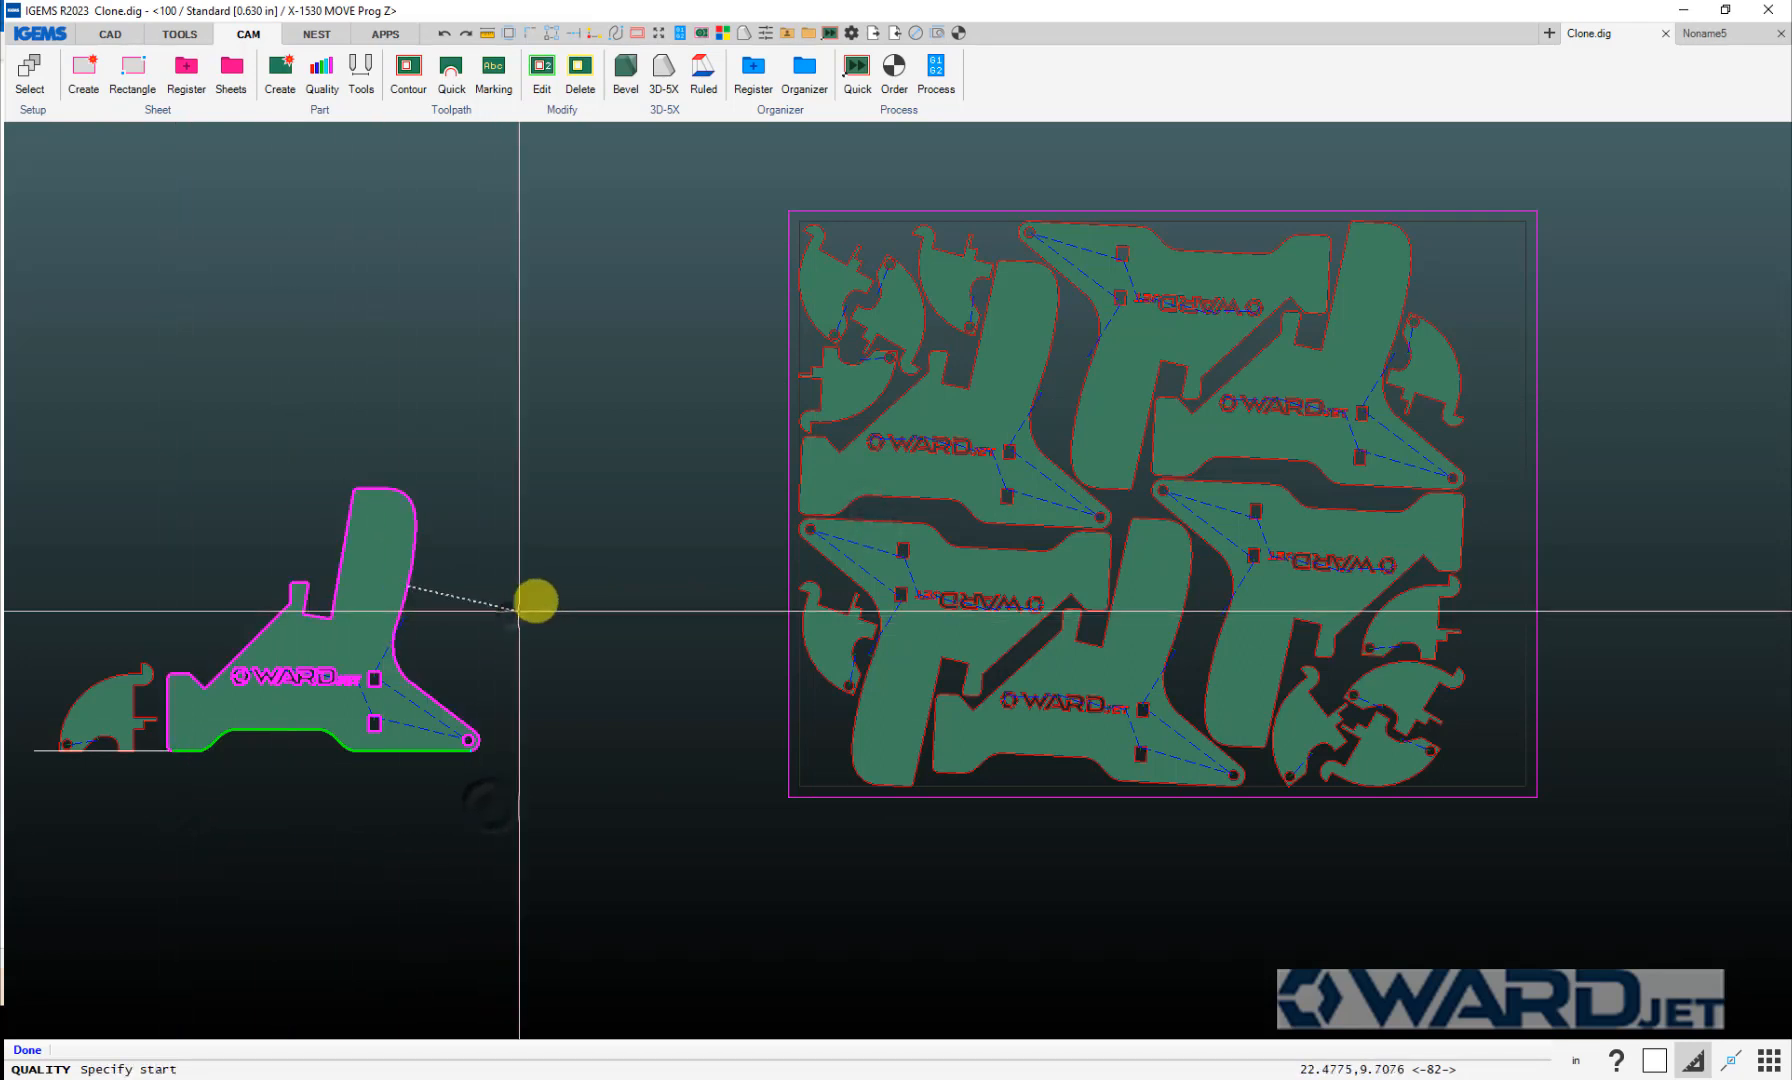
right_click(539, 596)
left_click(897, 704)
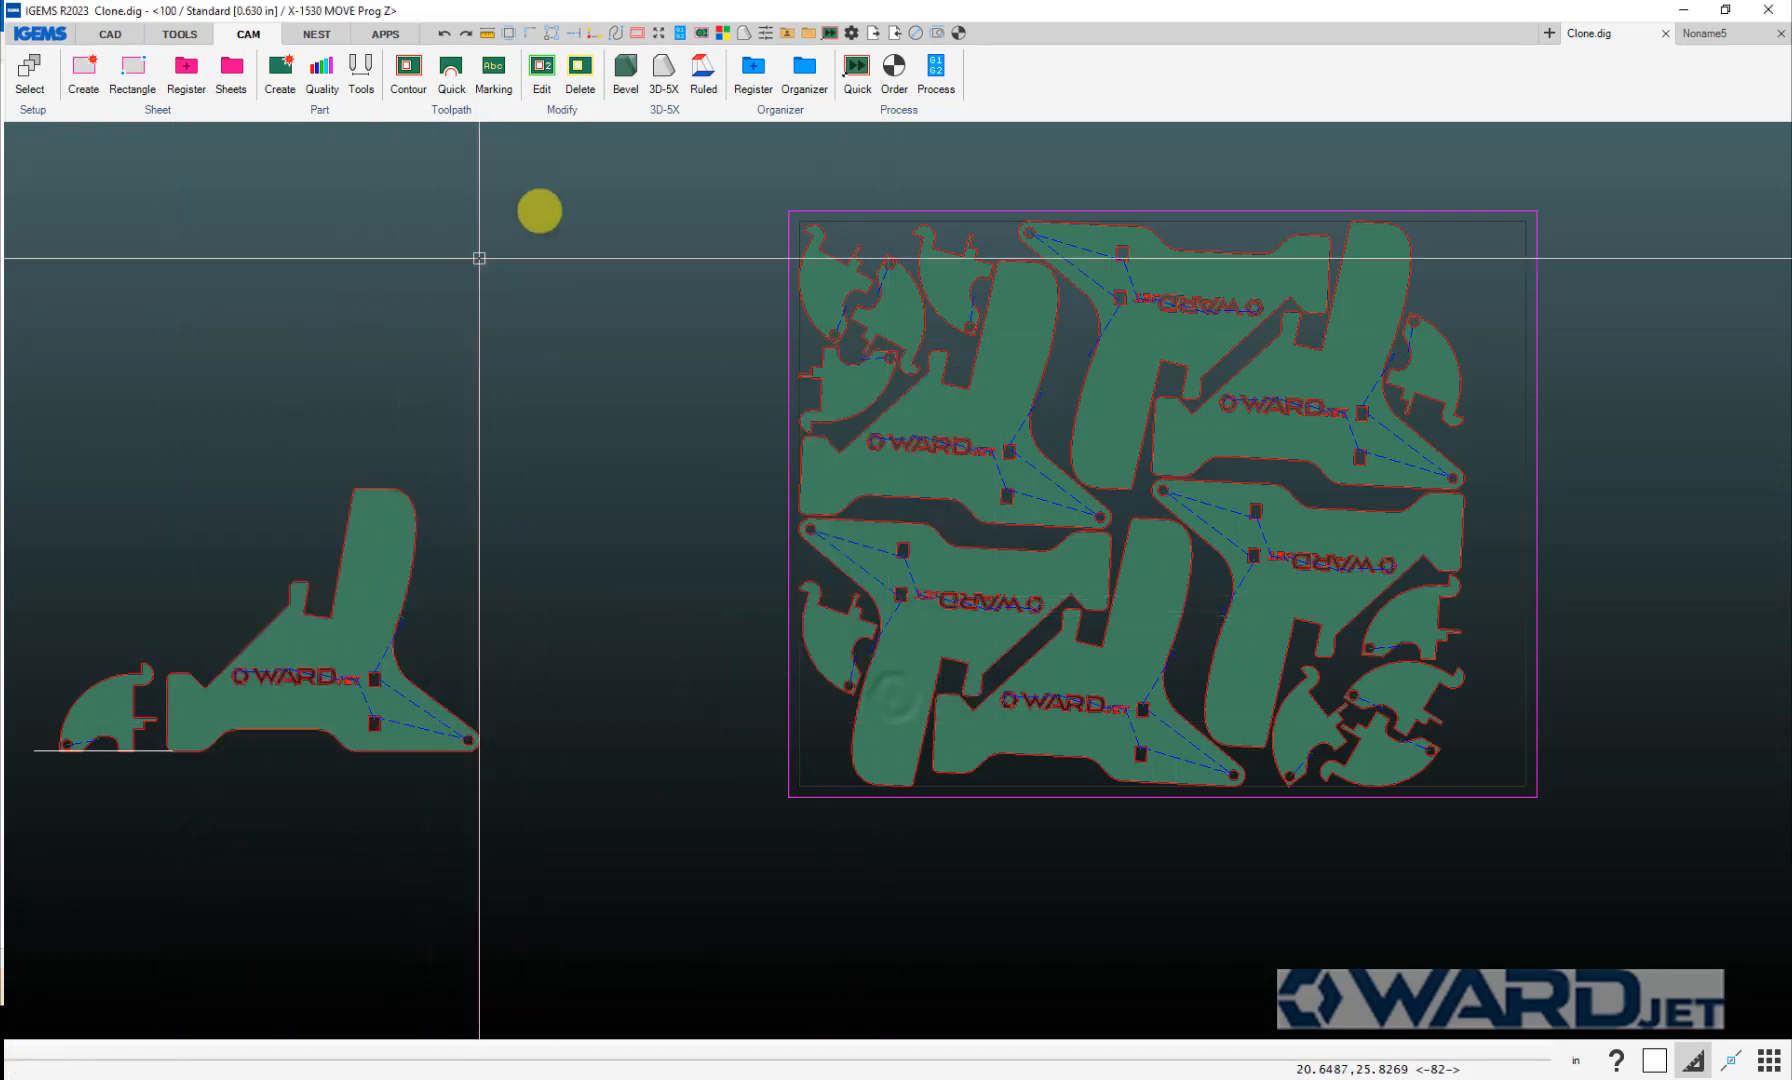
Step: Display the cutting qualities of the standalone and nested parts for review, and leave the Quality command
left_click(324, 74)
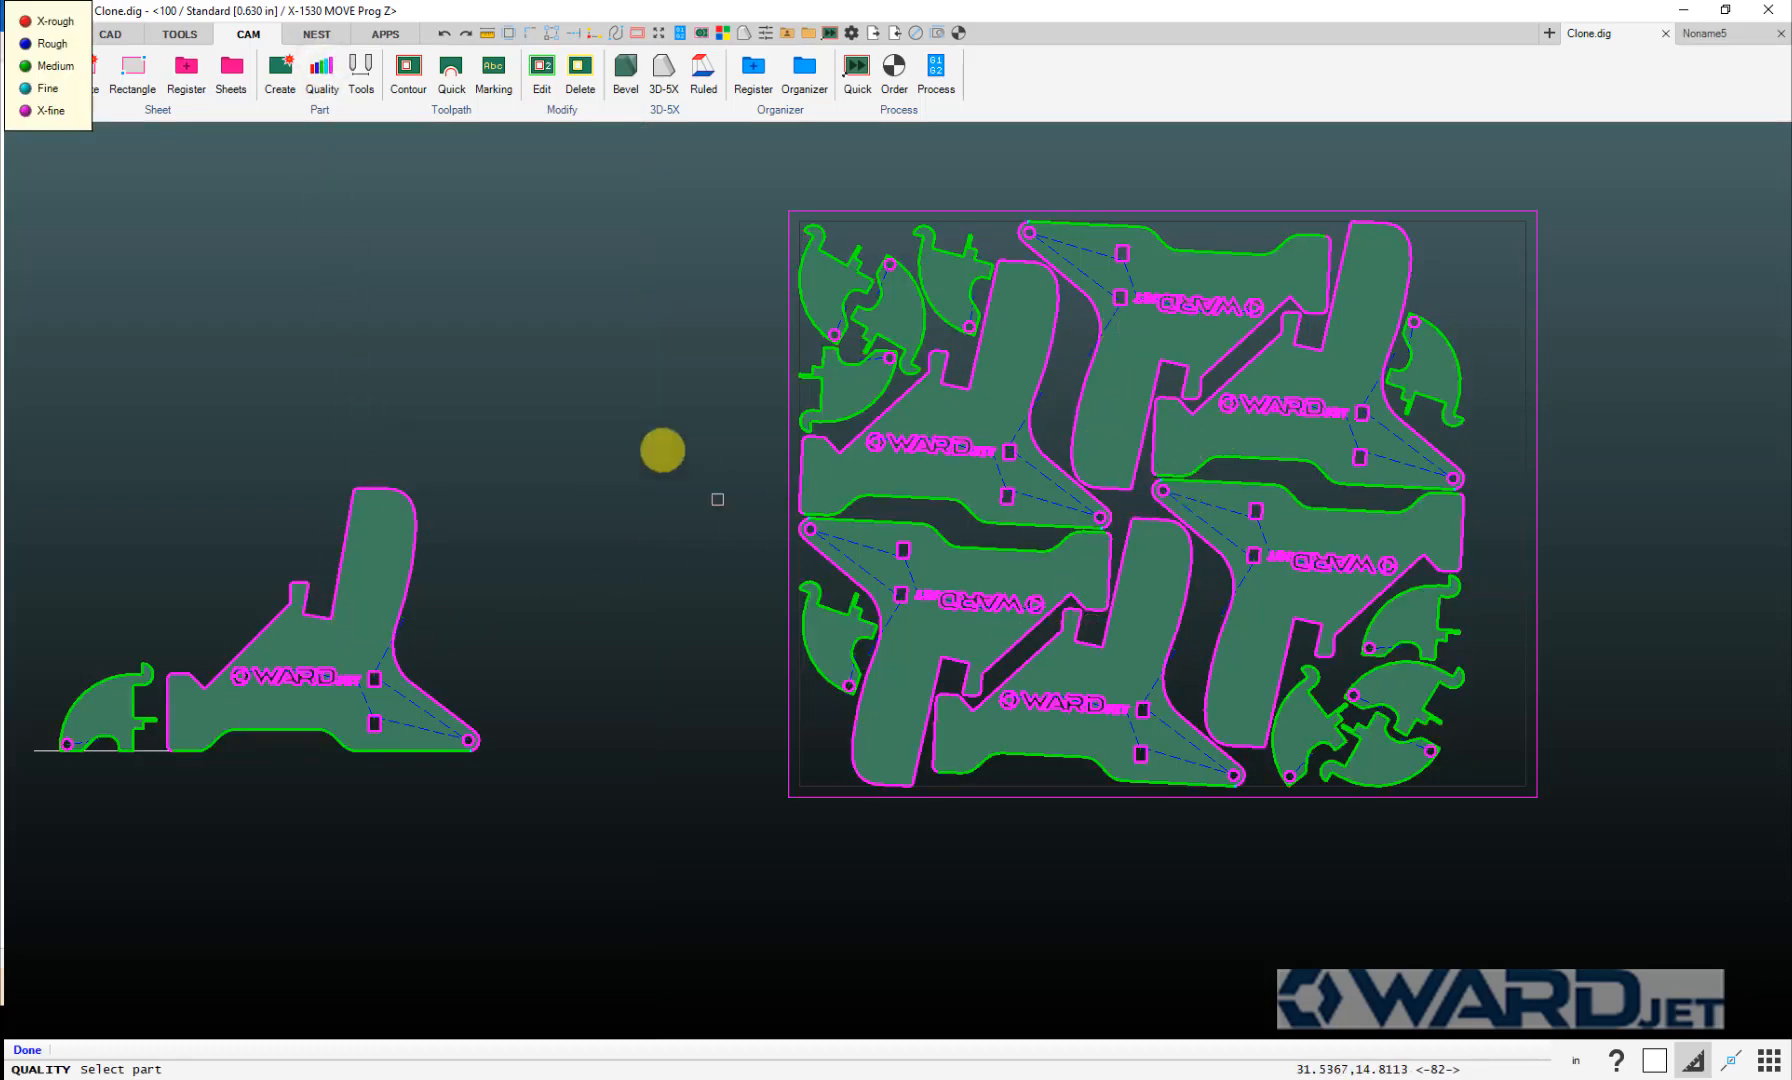
middle_click_drag(631, 430, 675, 440)
key("Escape")
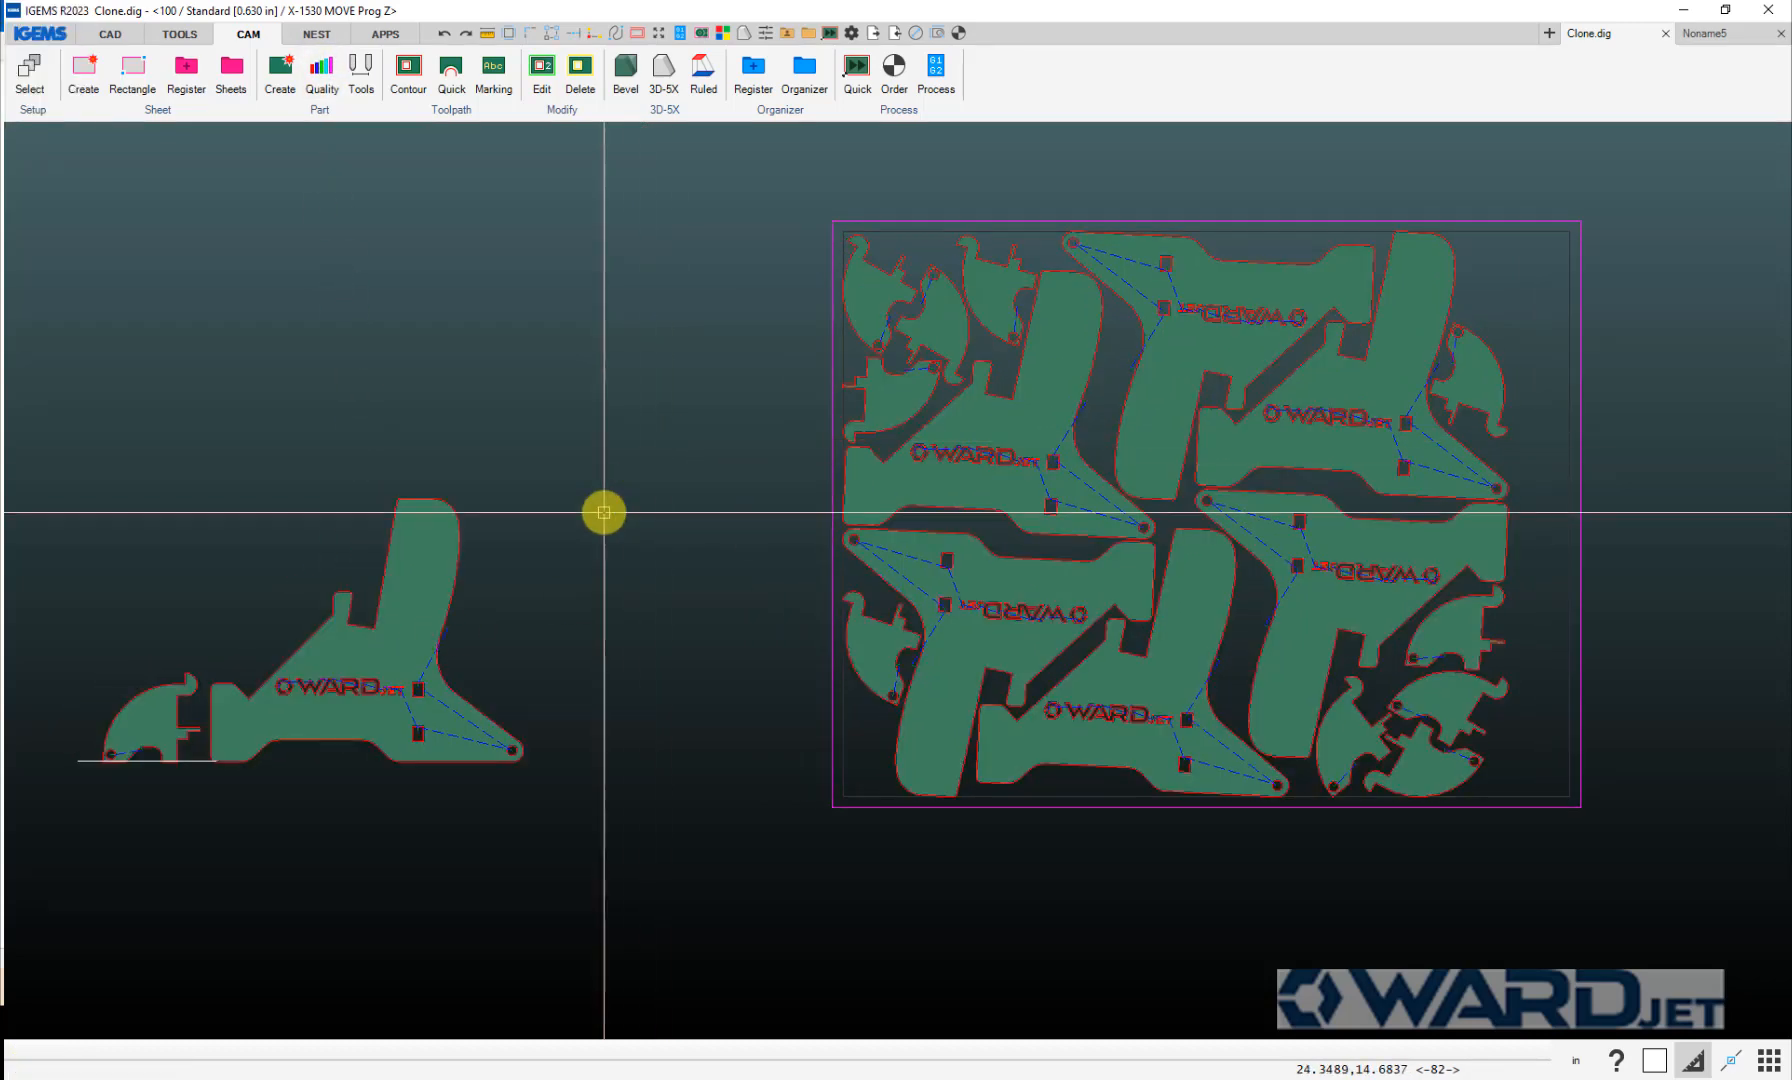
Step: Compare the standalone small part with its copies in the nest
middle_click_drag(616, 512, 748, 501)
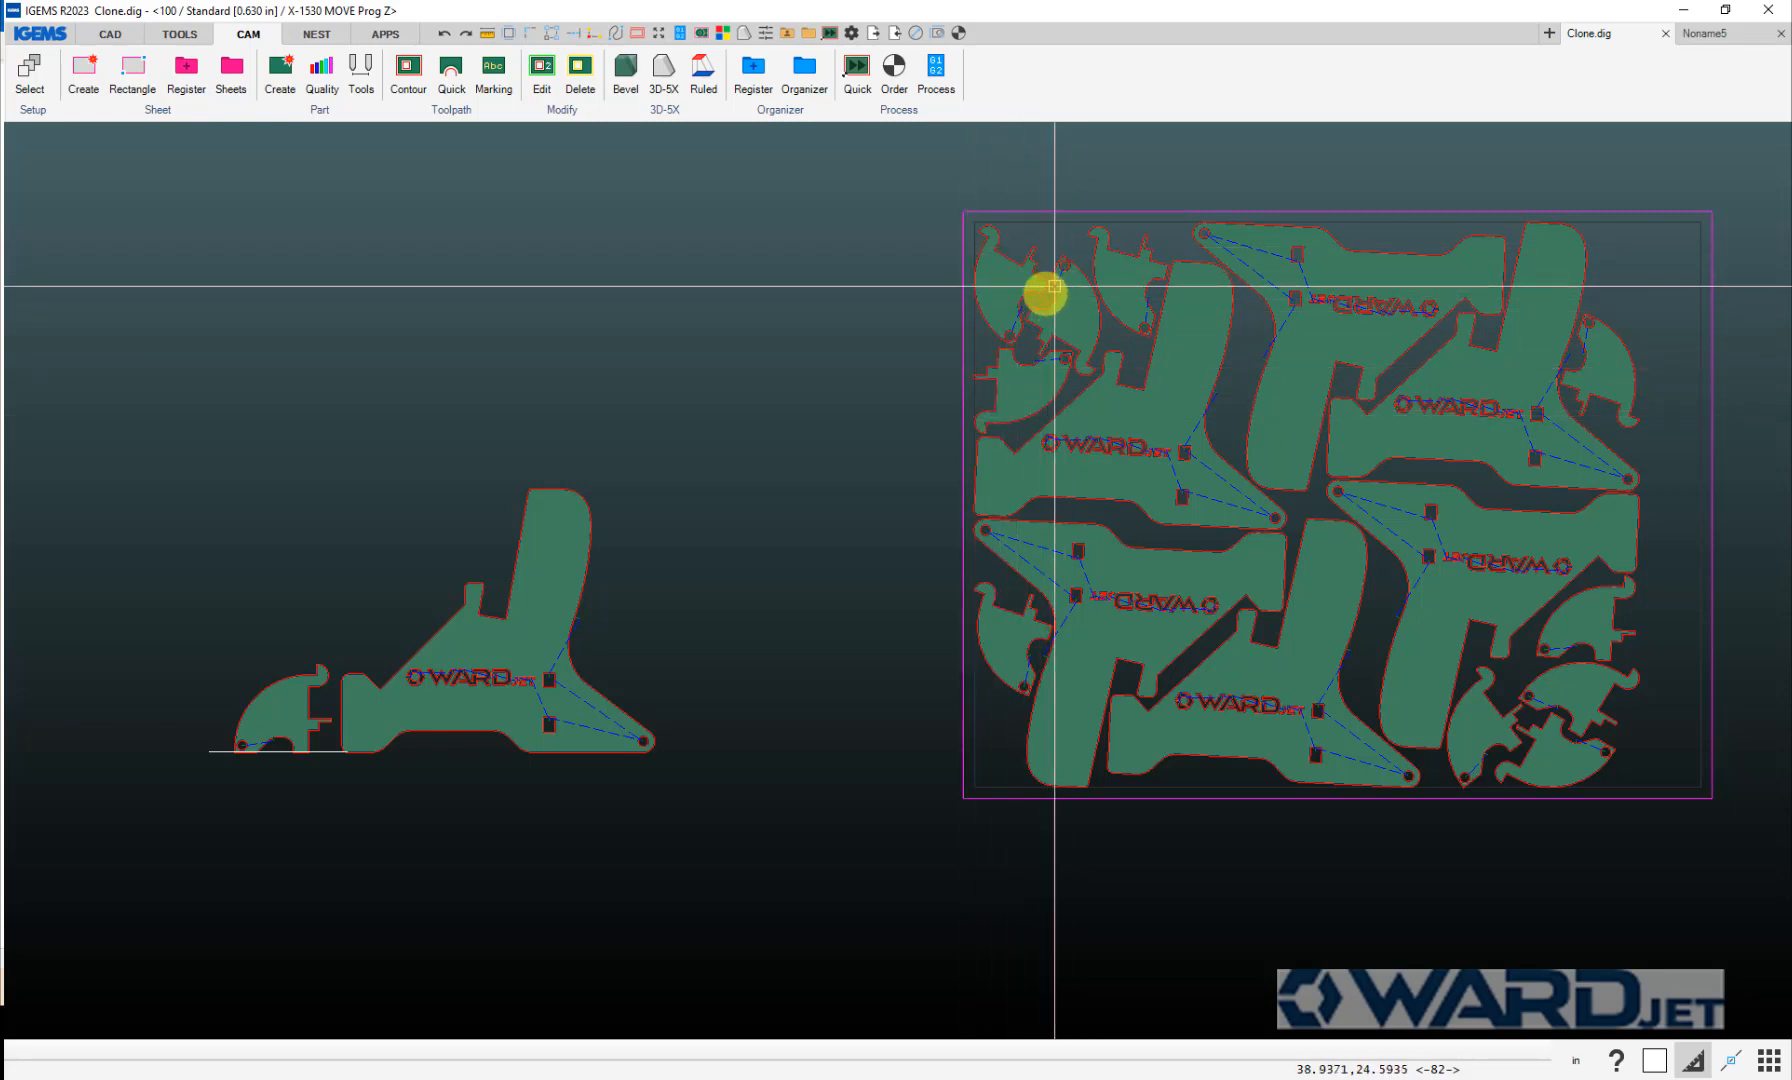
scroll(266, 806, "up", 5)
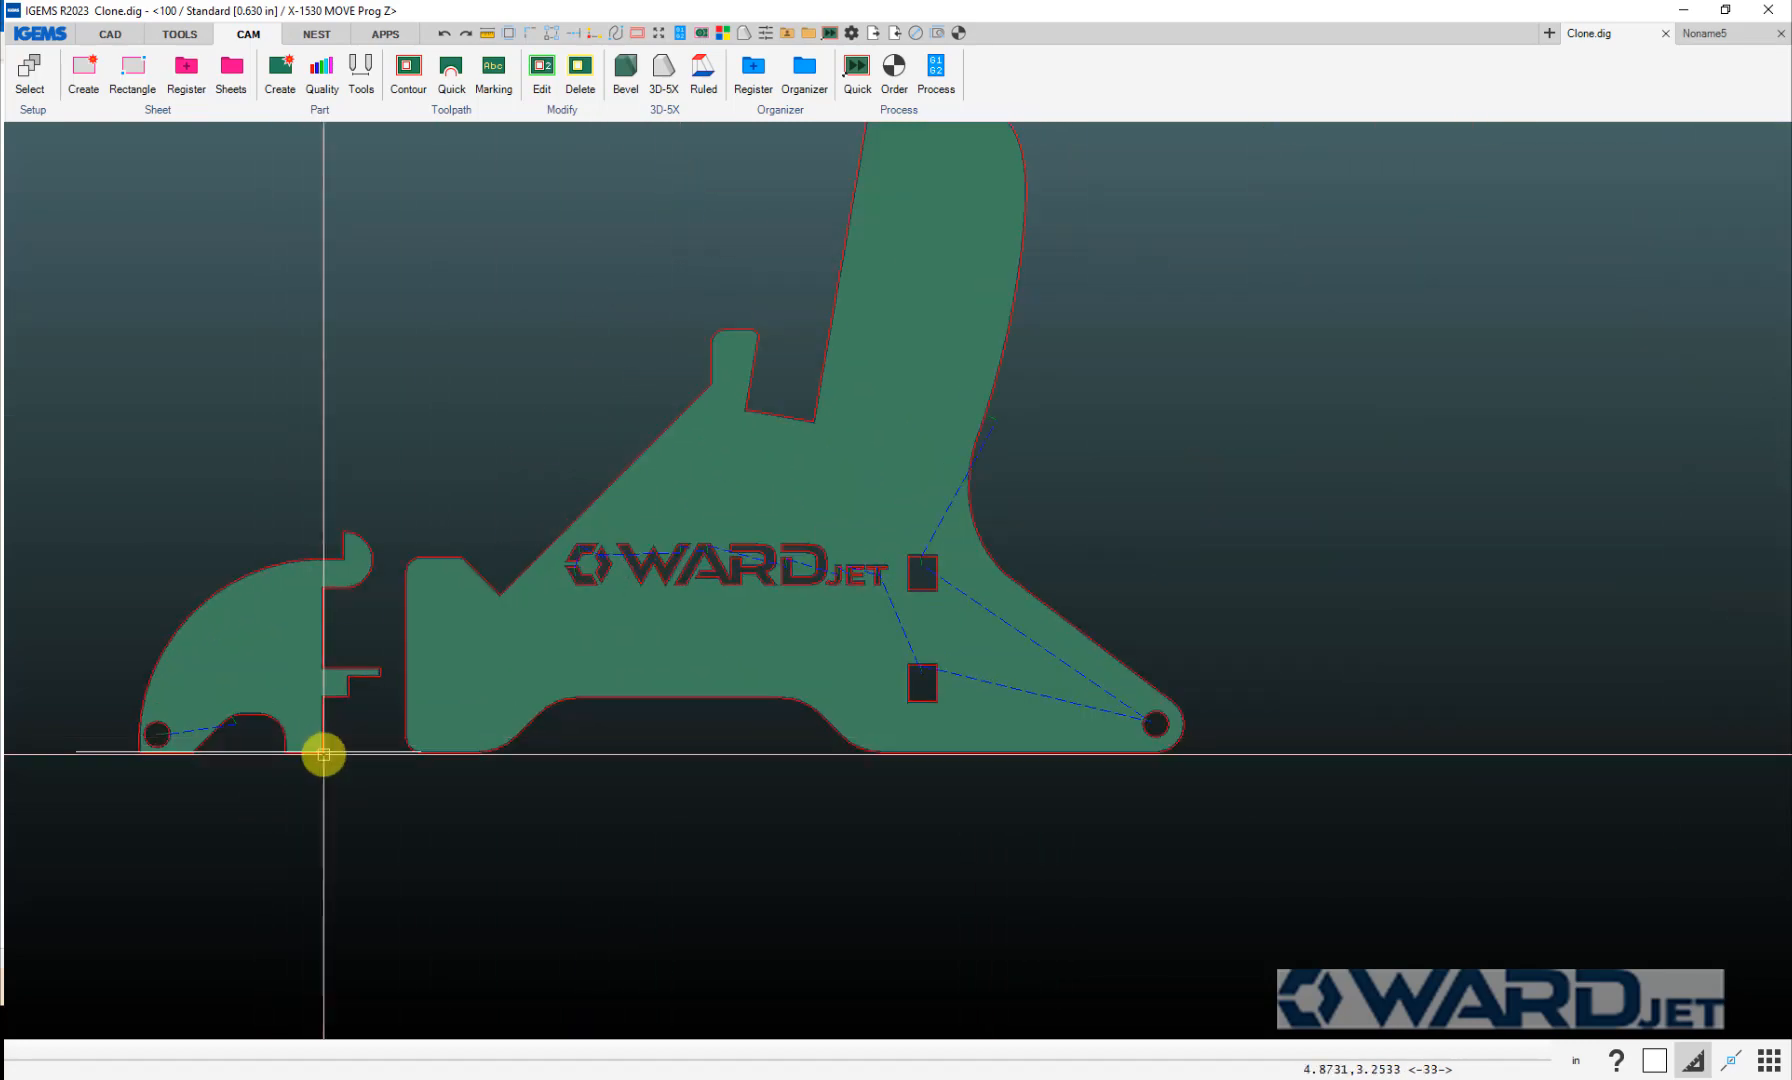
scroll(280, 704, "down", 7)
scroll(480, 744, "up", 2)
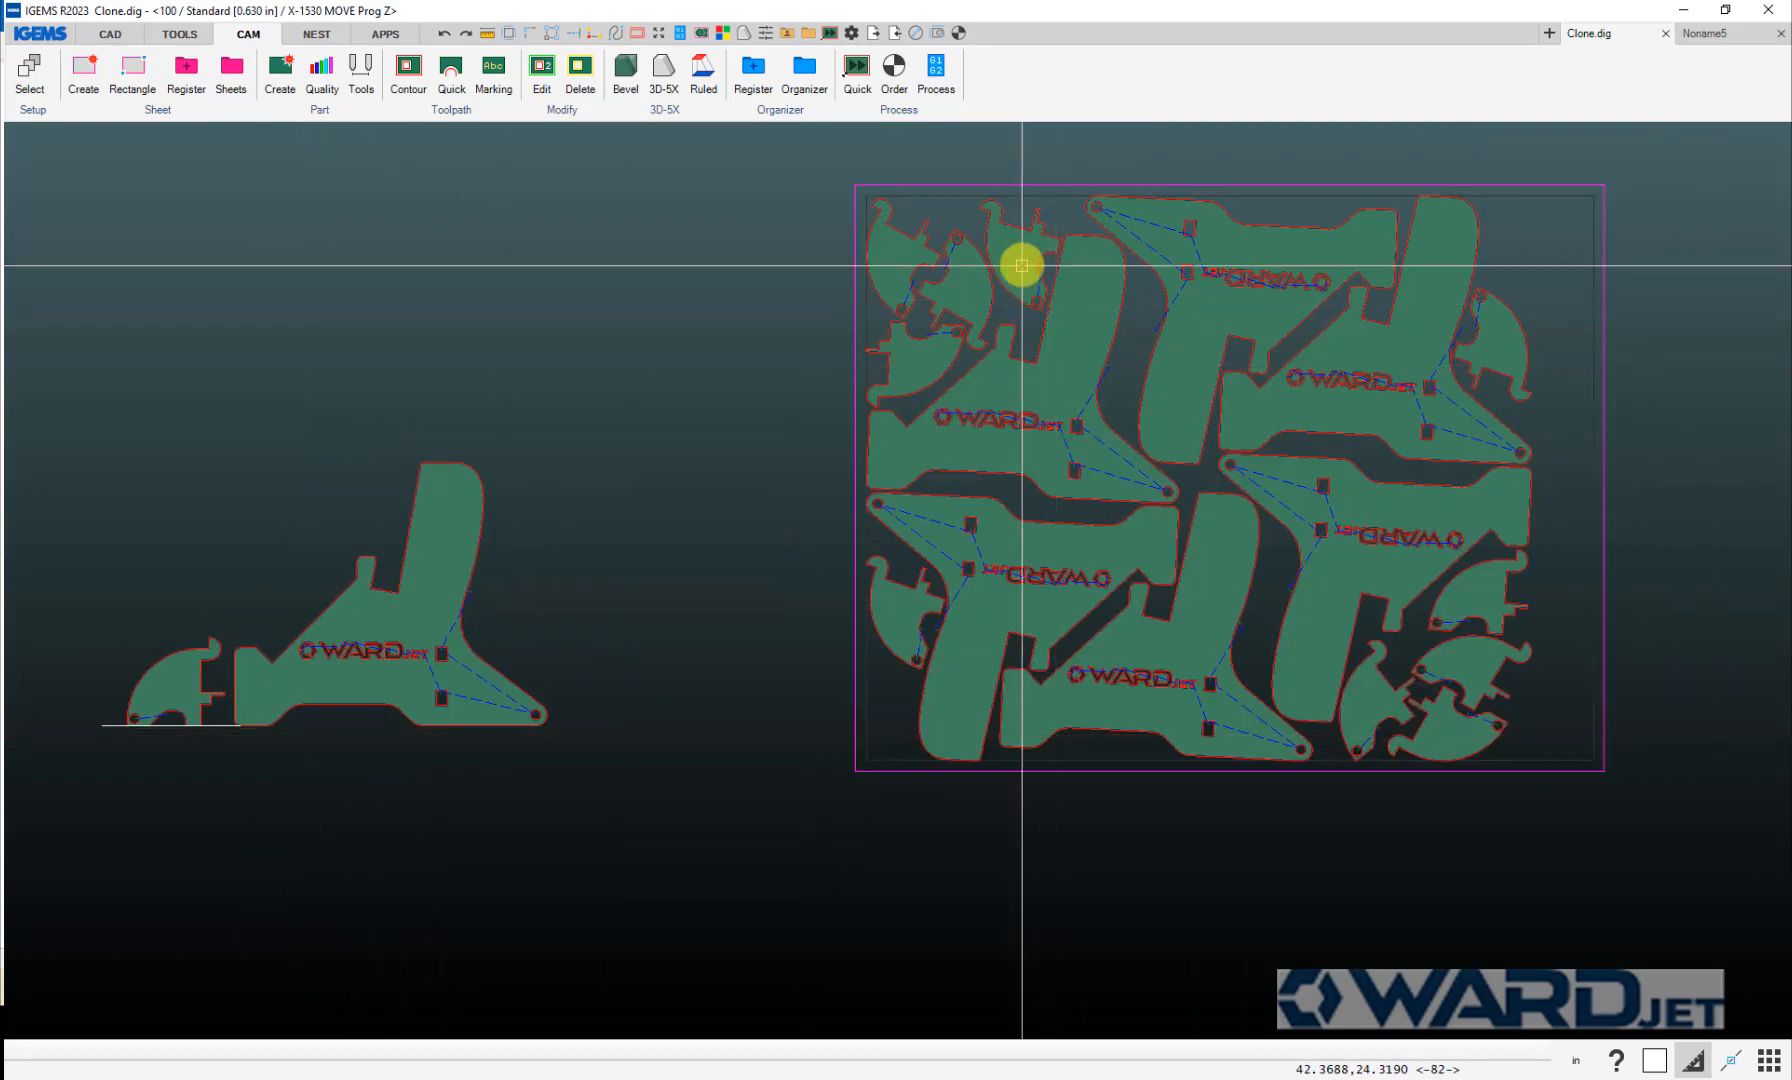
scroll(1050, 262, "up", 3)
scroll(1000, 300, "down", 2)
scroll(840, 319, "down", 2)
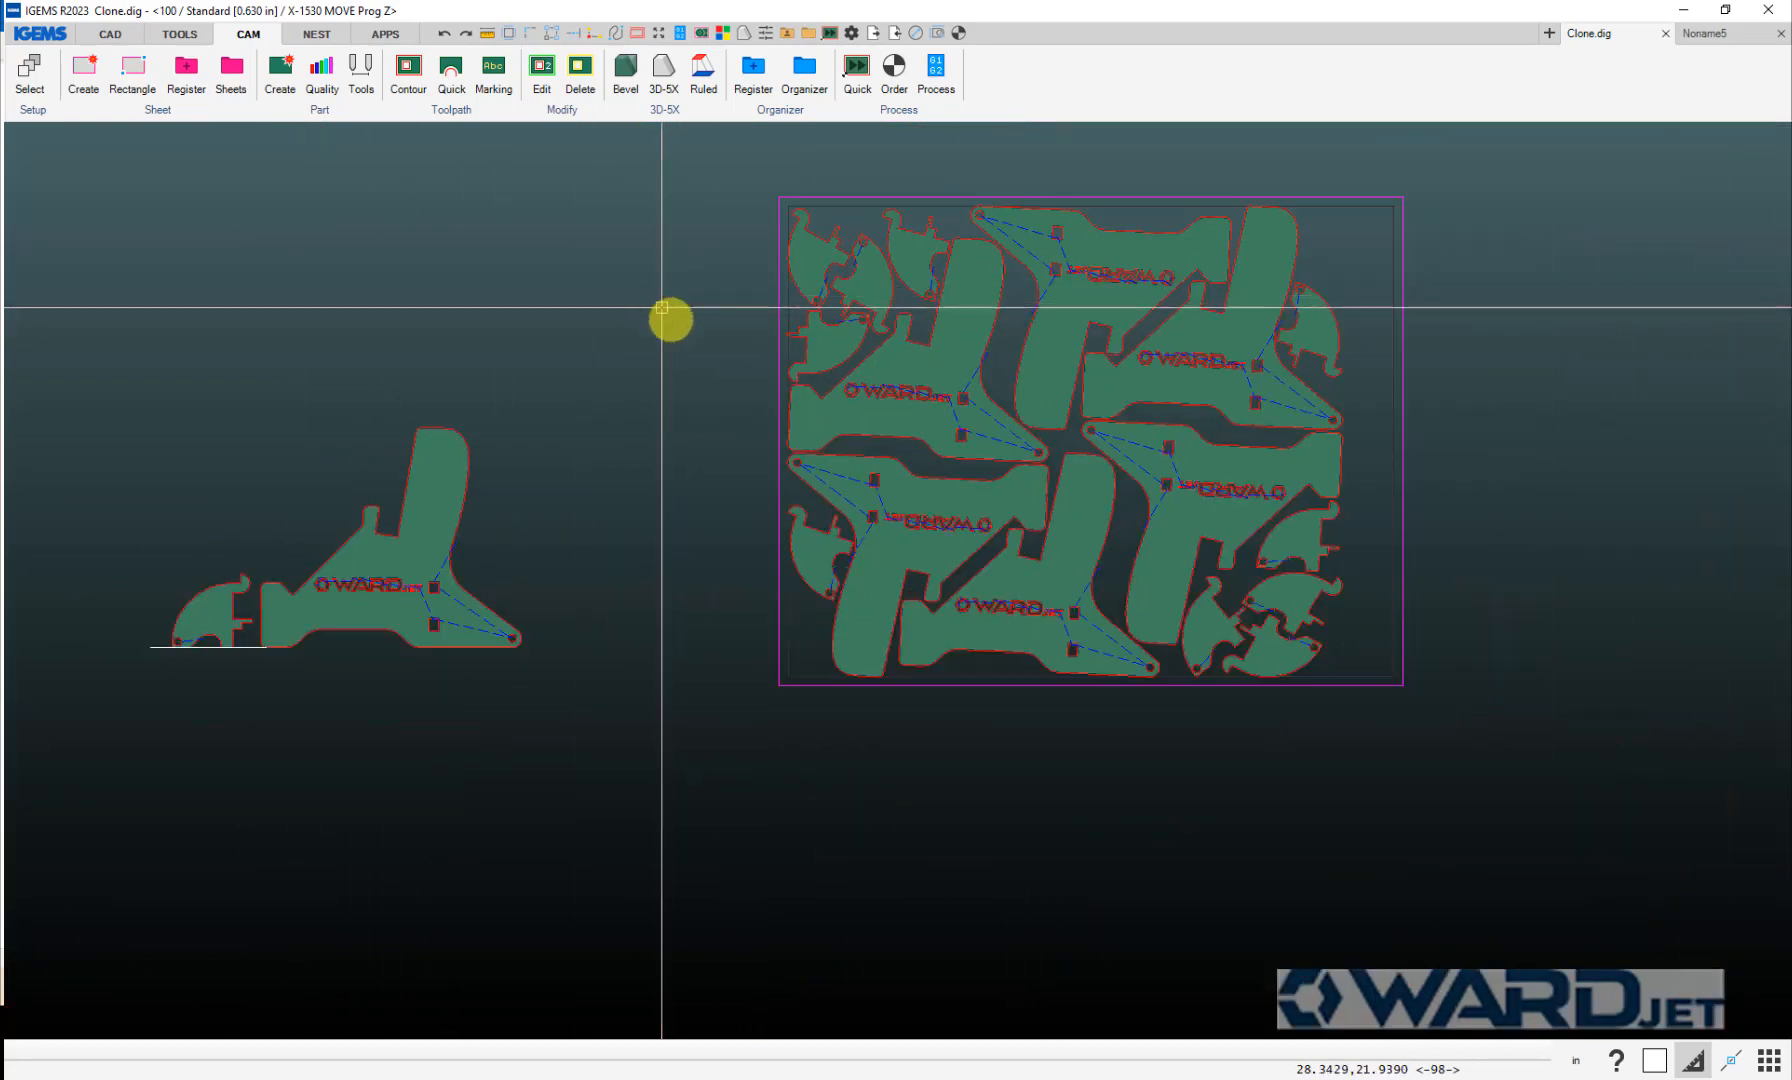
Step: Clone the standalone small part onto all ten small parts in the nest, leaving the brackets out of the selection
left_click(305, 117)
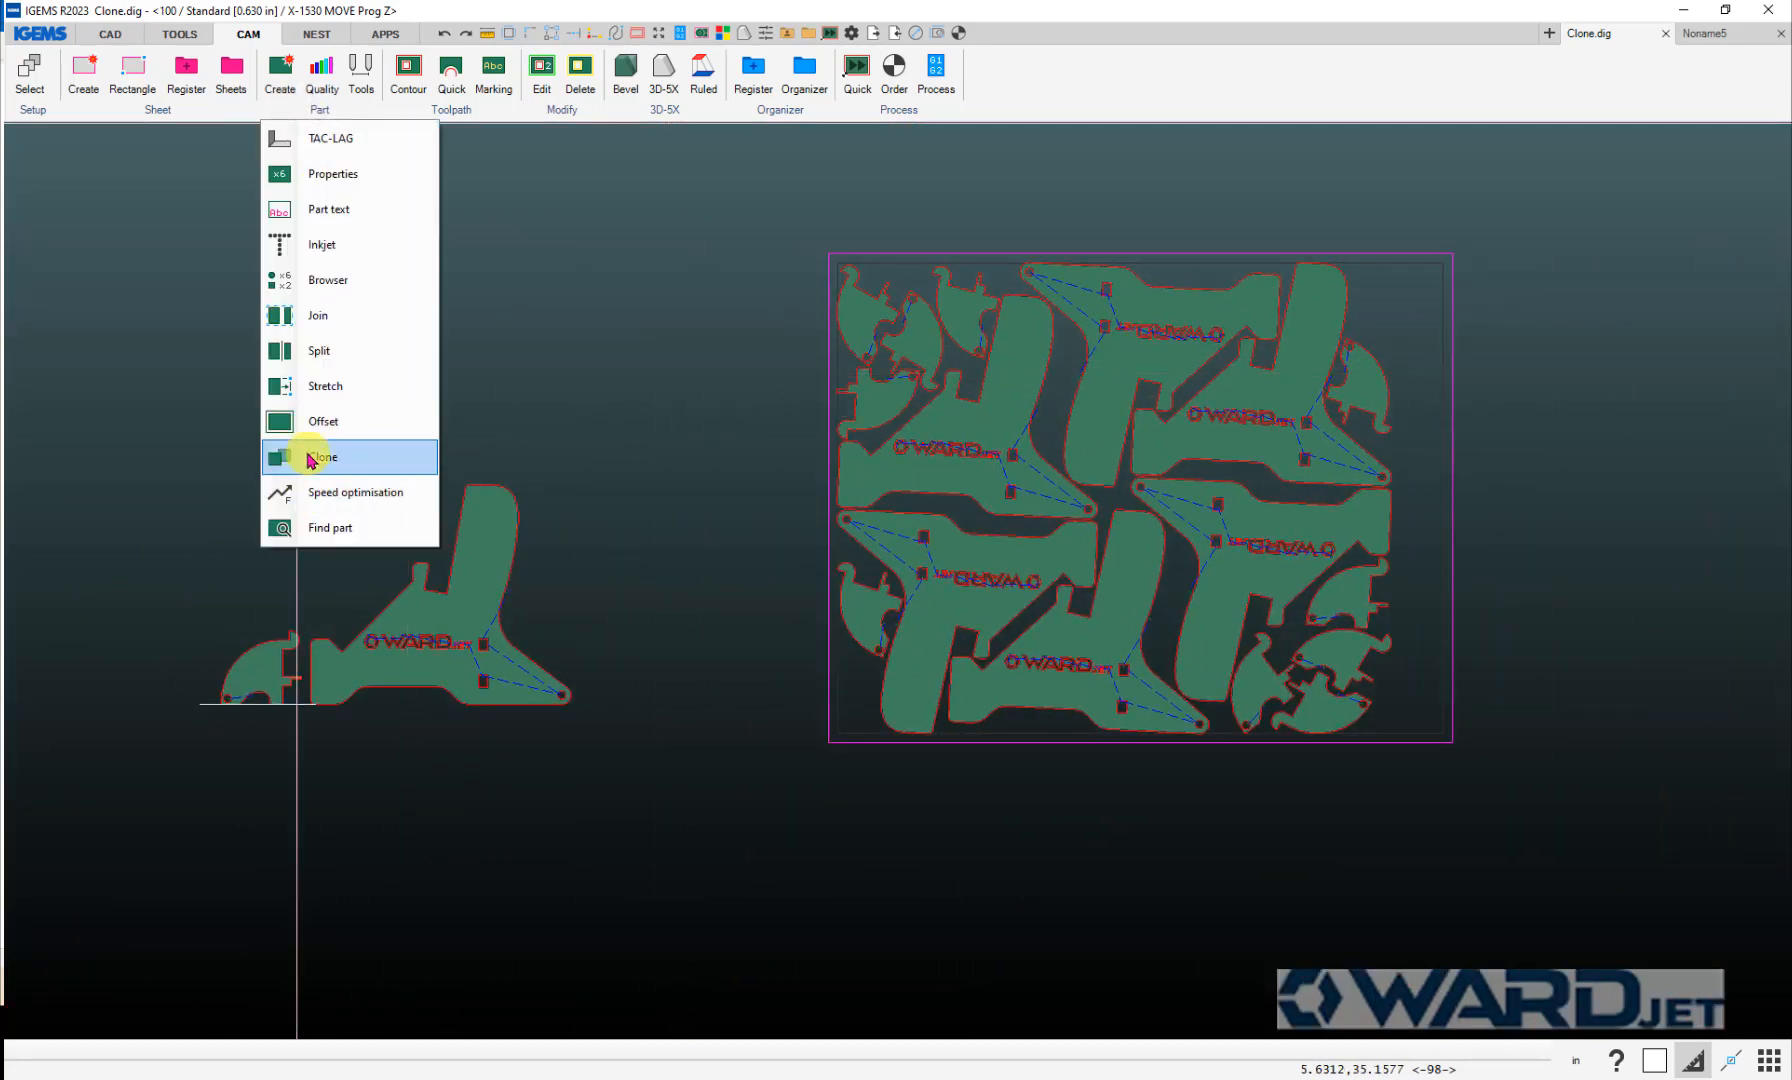
left_click(312, 456)
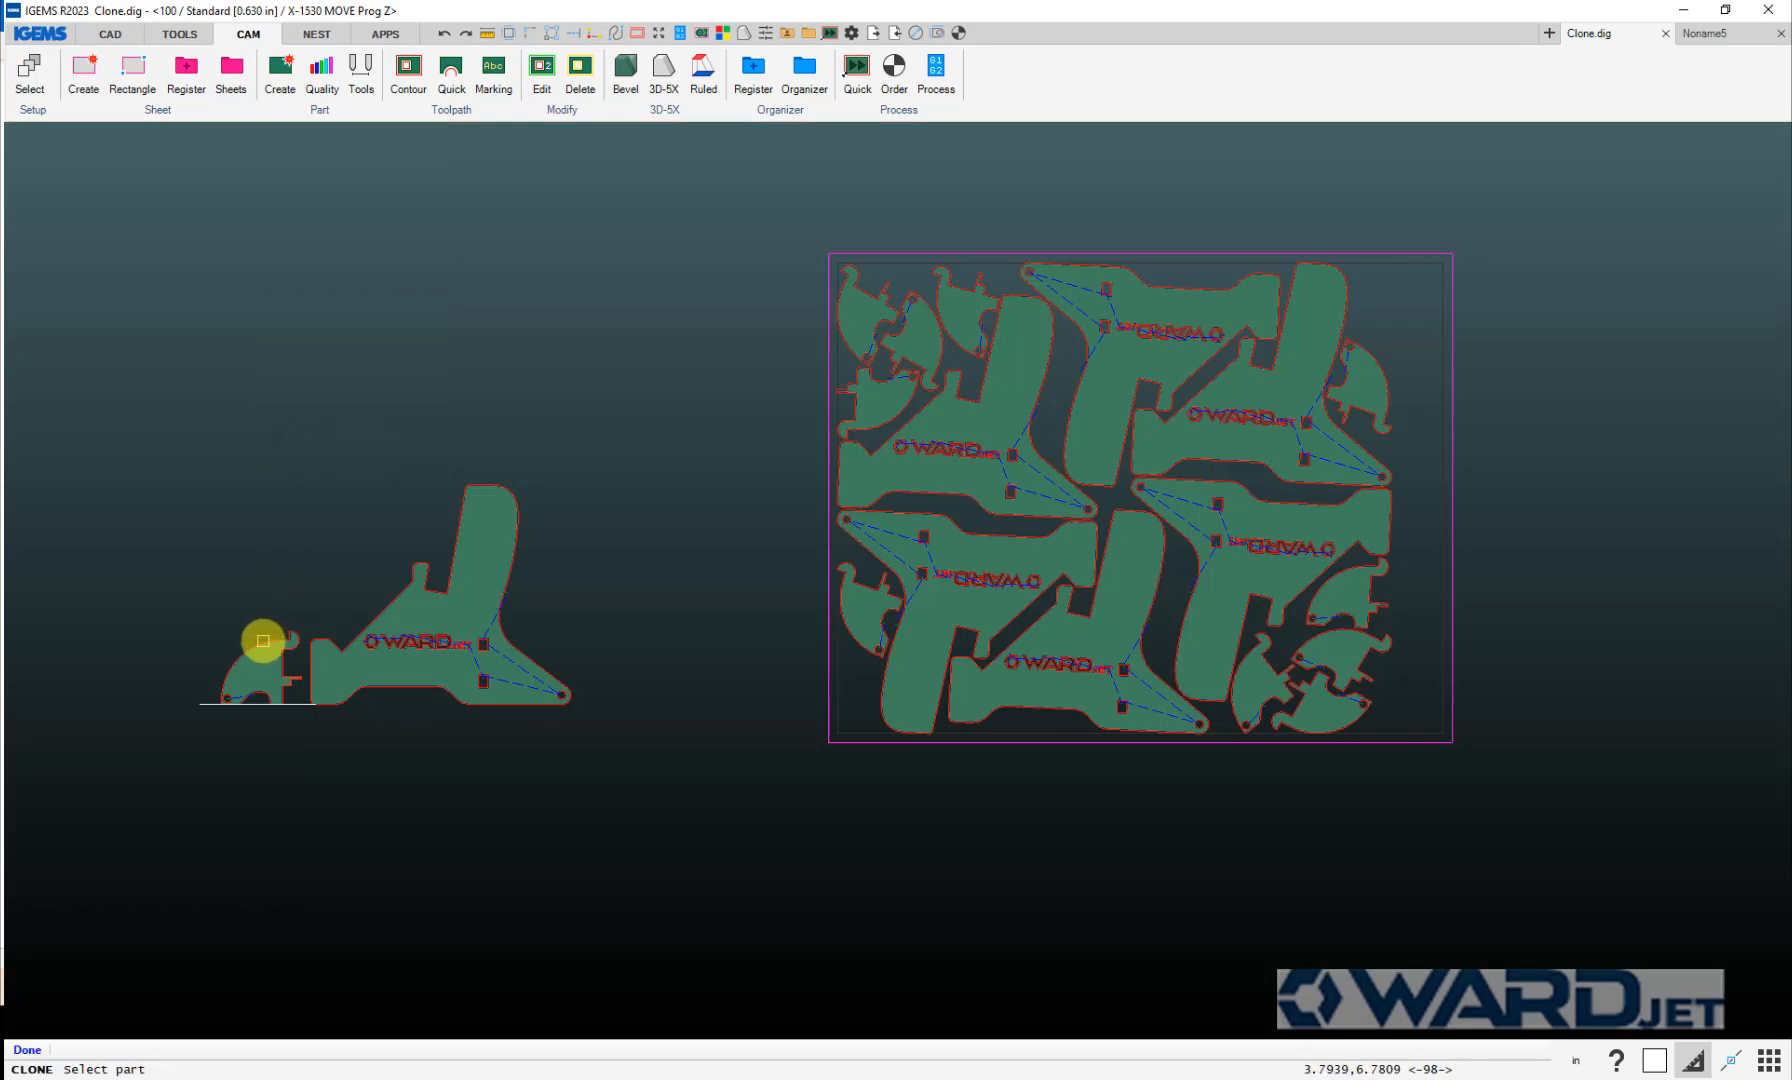
scroll(945, 358, "up", 2)
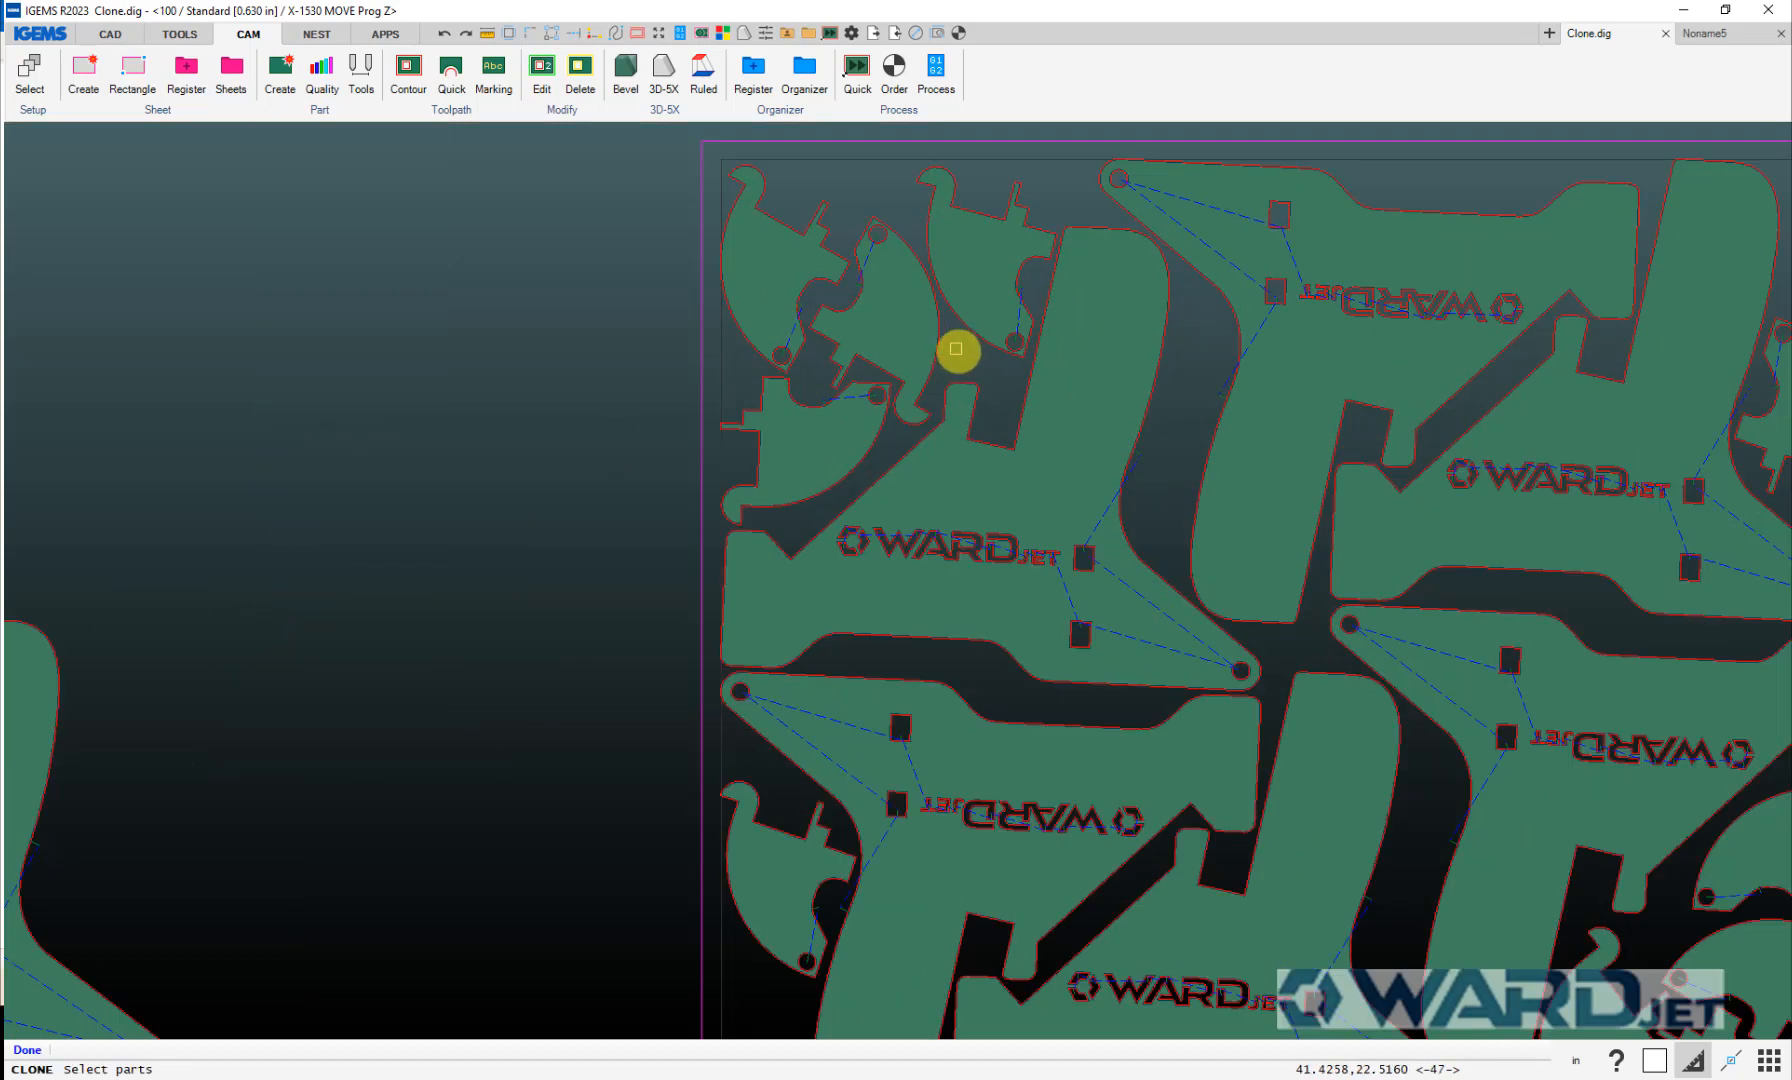
left_click(961, 353)
left_click(810, 248)
left_click(836, 408)
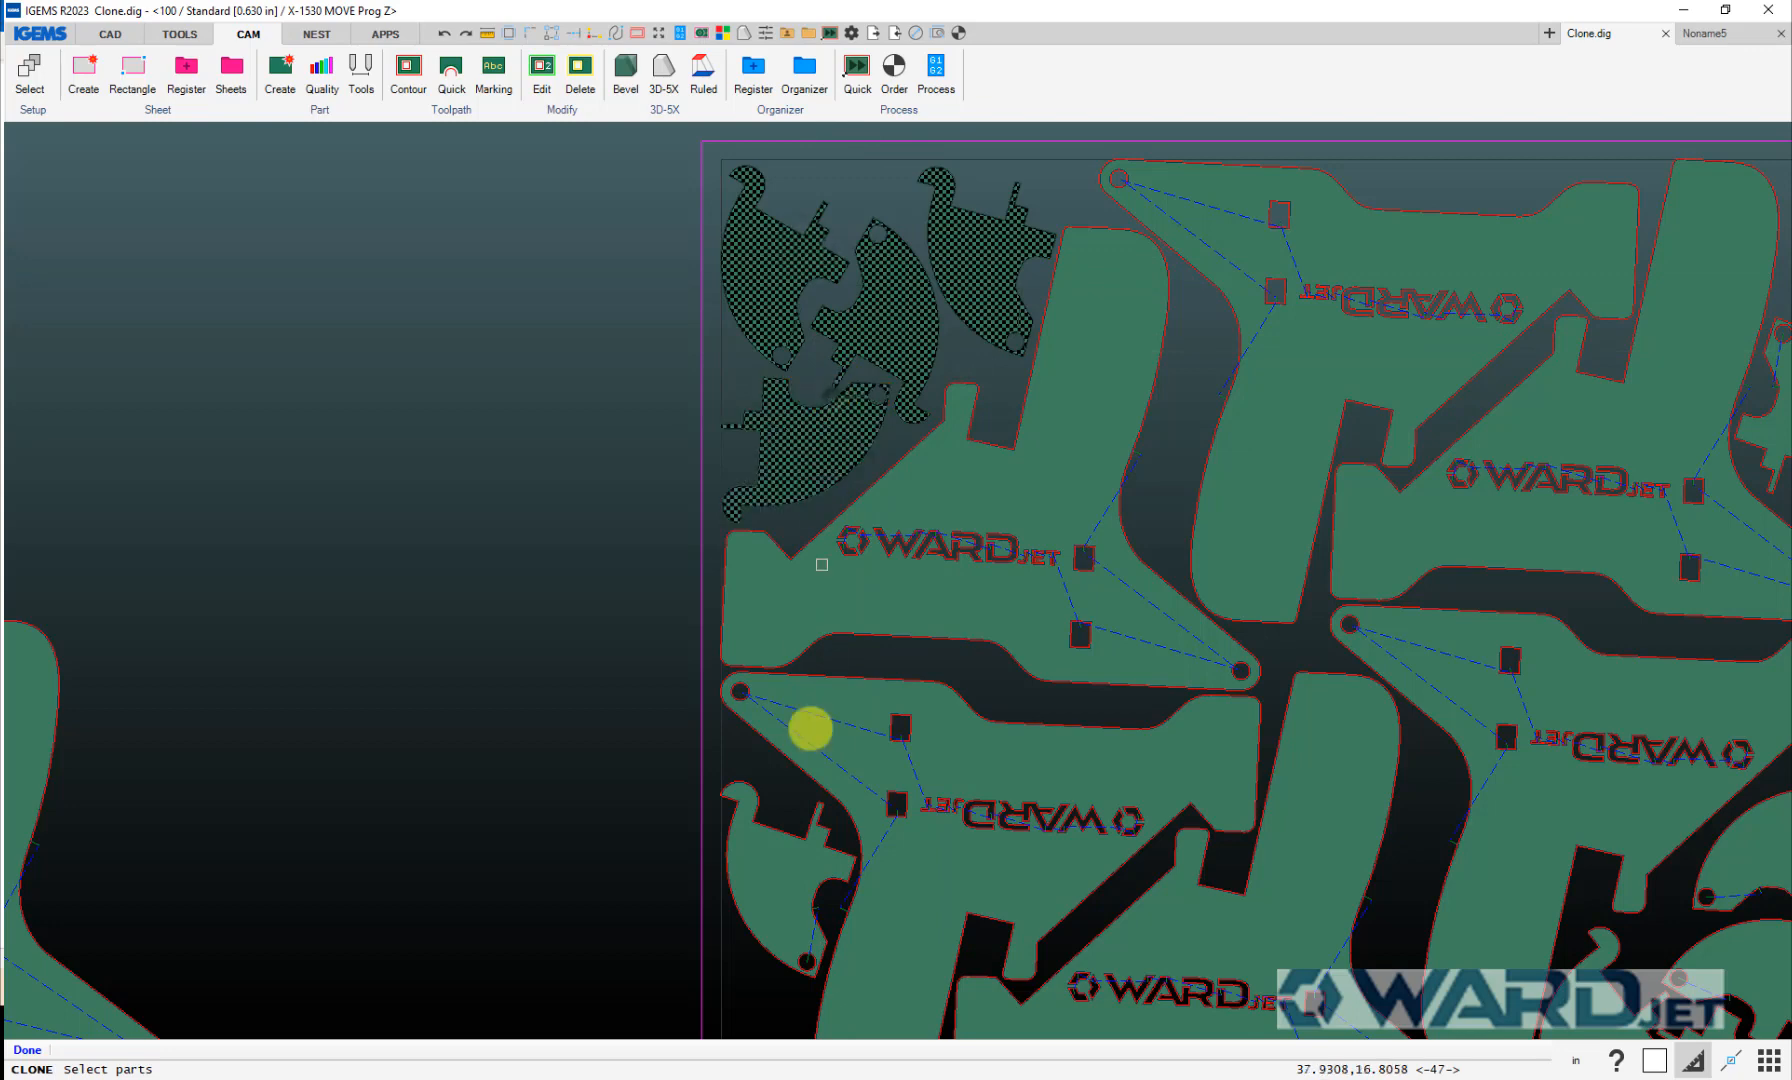
left_click(800, 836)
scroll(800, 836, "down", 3)
middle_click_drag(1330, 1032, 915, 702)
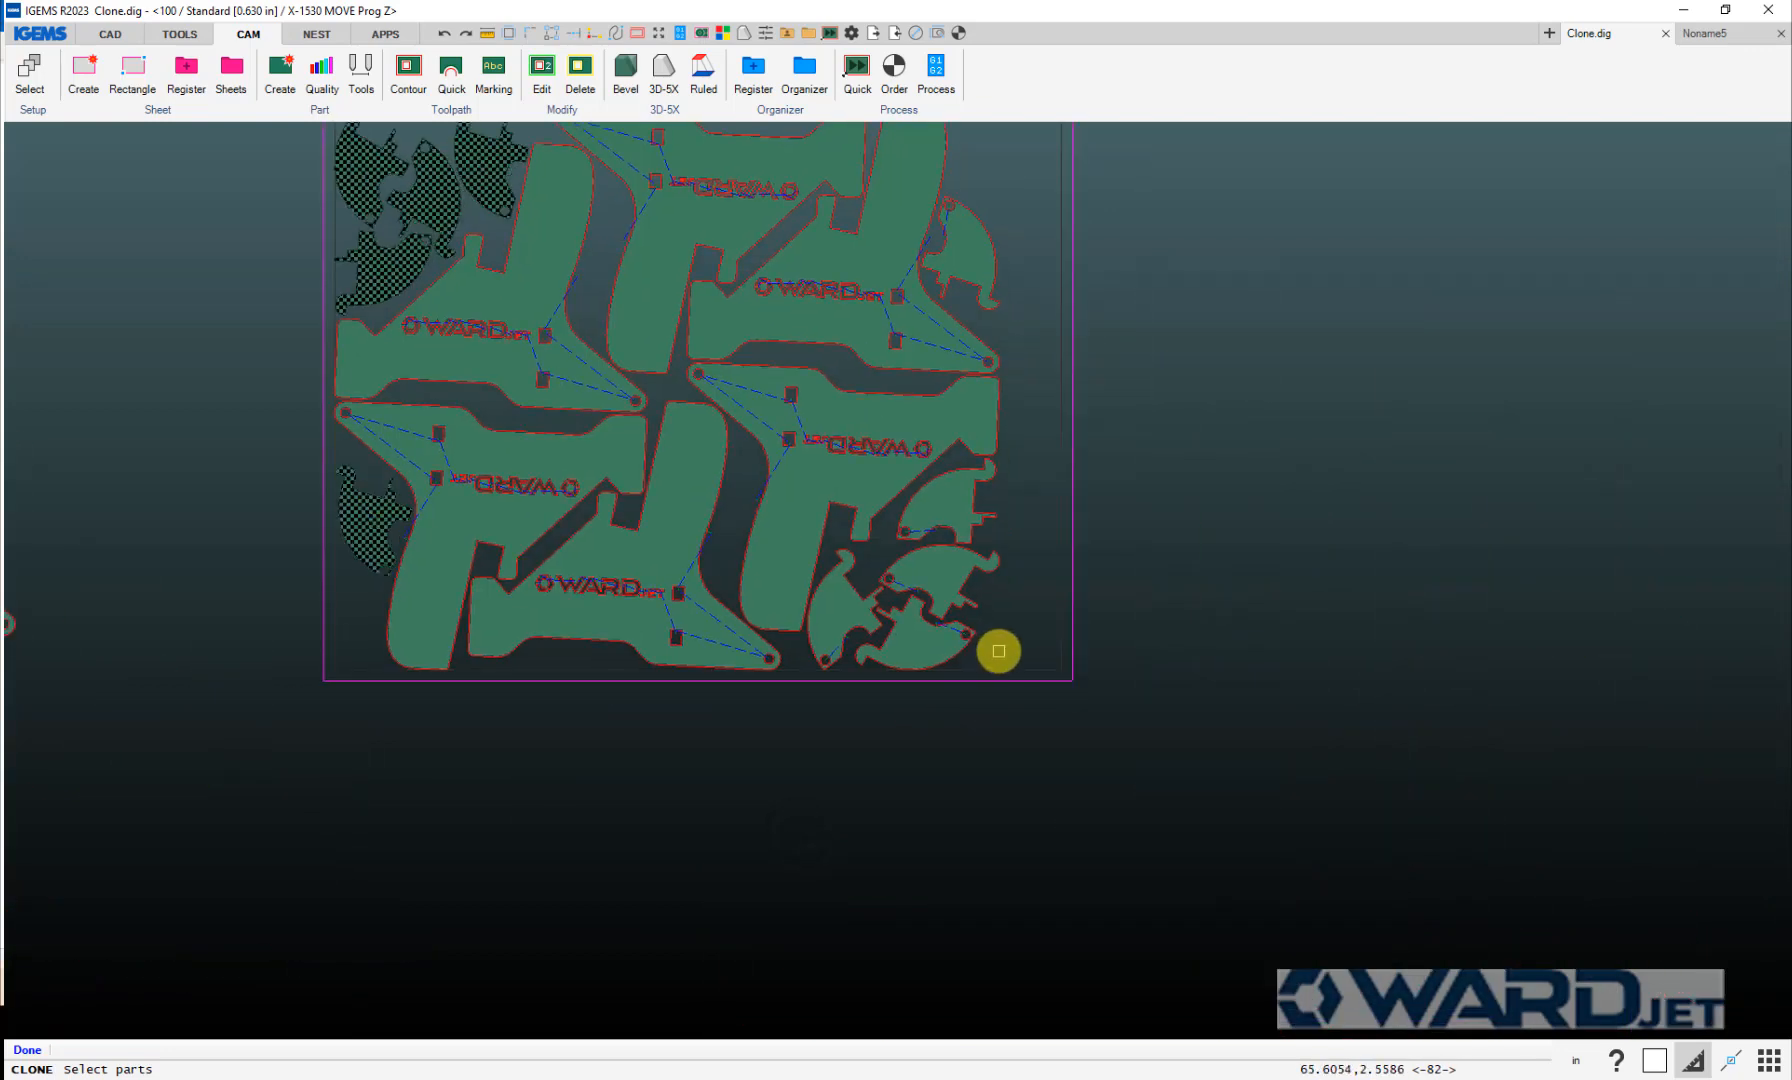
left_click(860, 572)
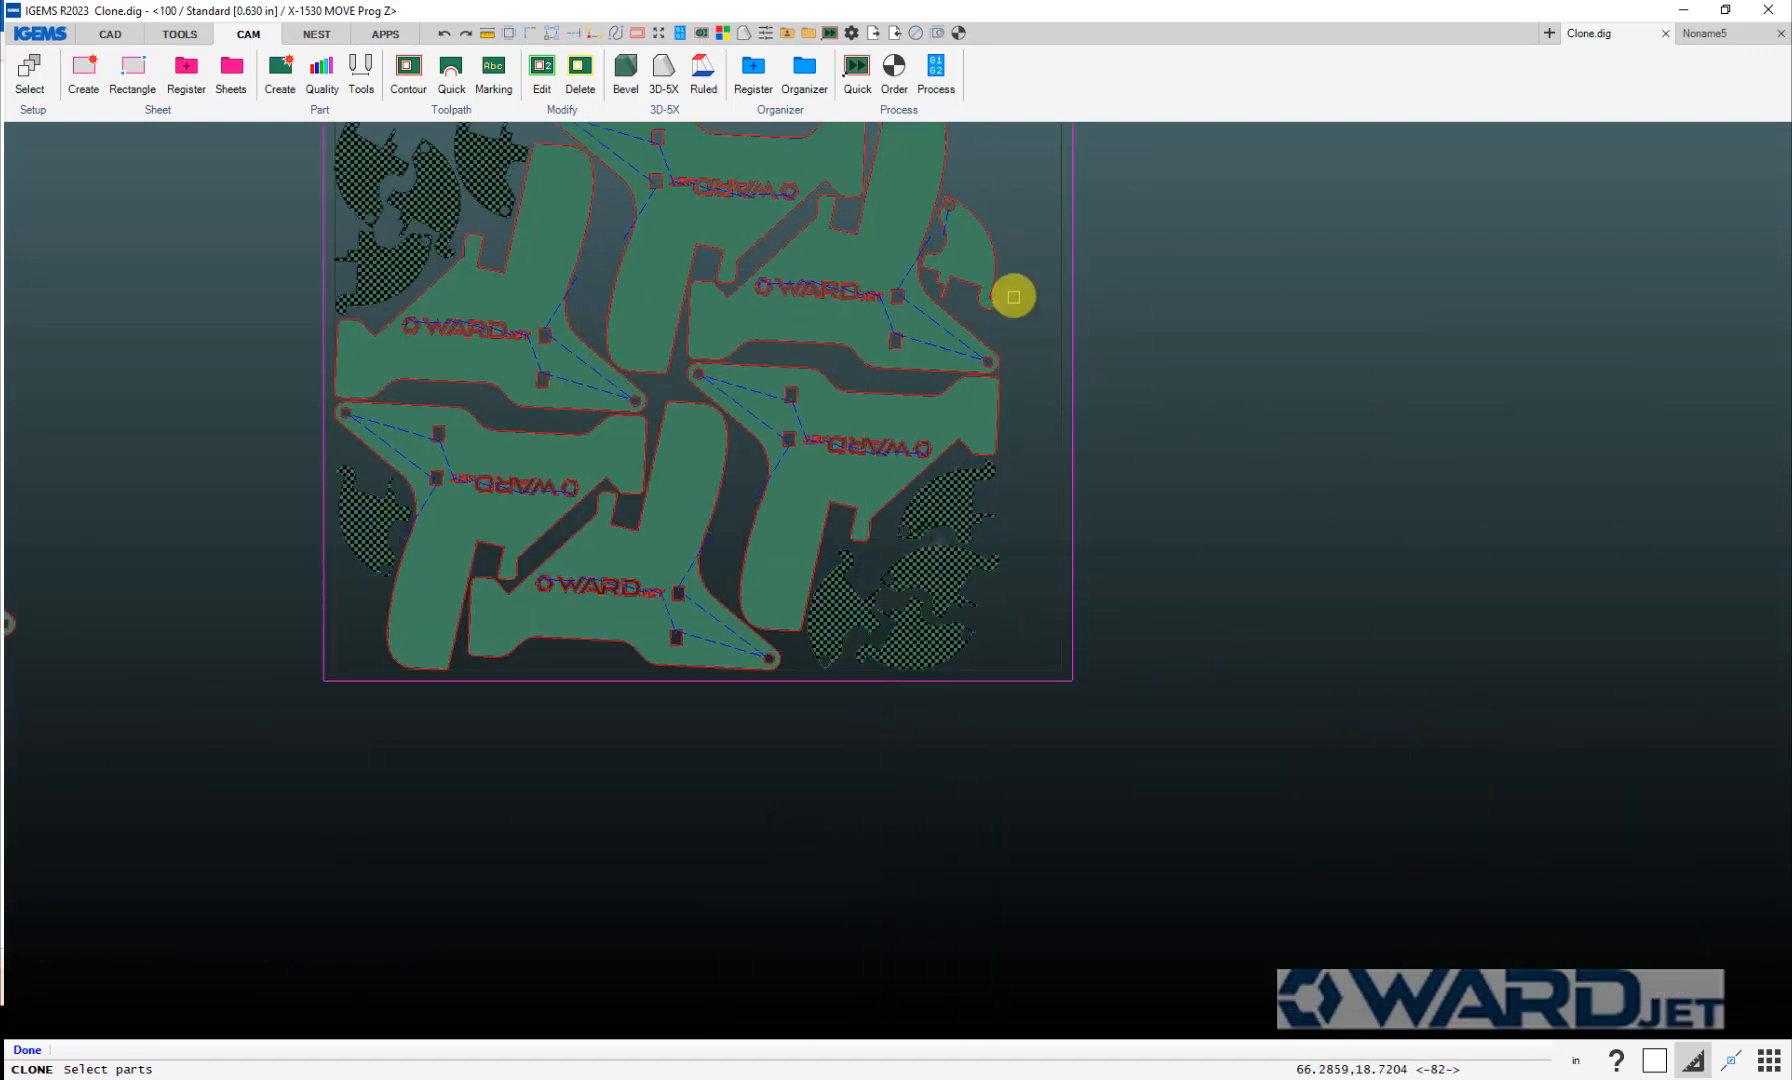
left_click(995, 272)
middle_click_drag(995, 272, 1099, 476)
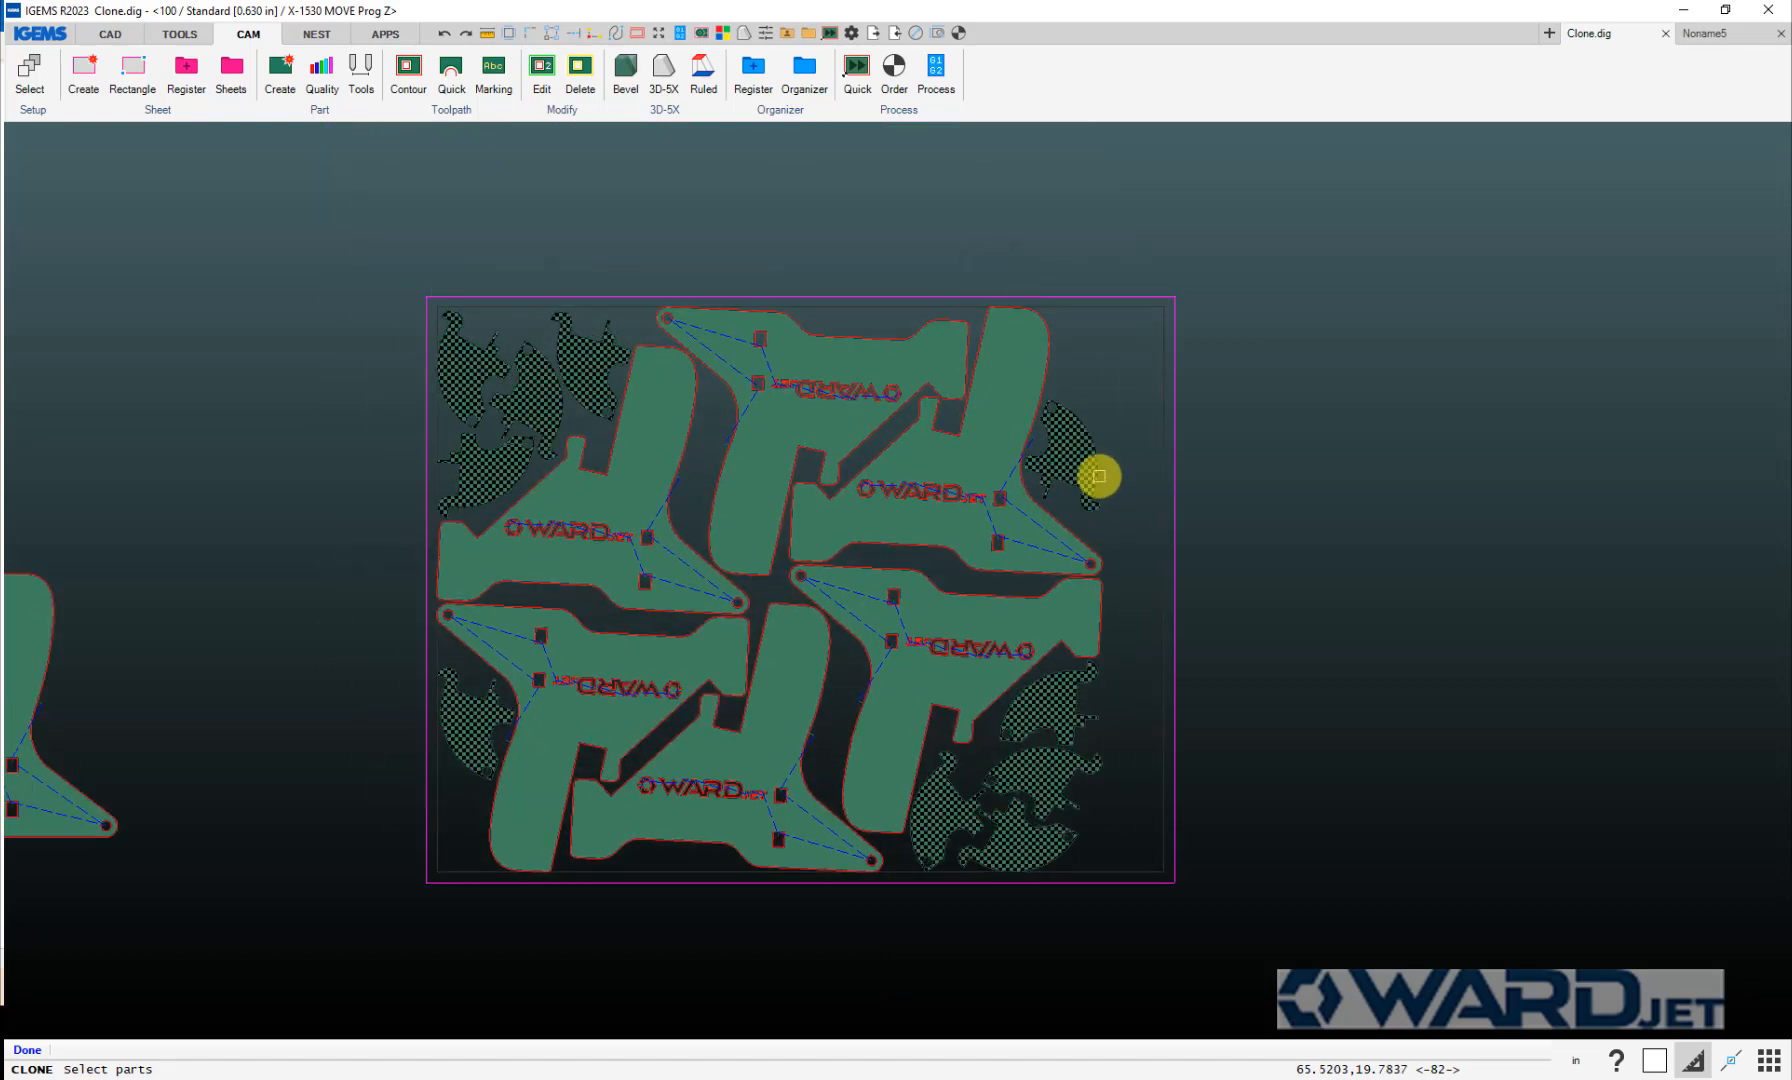
right_click(1145, 432)
Step: Examine the toolpath clearances between the cloned small parts and their neighbours at the nest's lower right, right side and upper left
mouse_move(1008, 836)
middle_mouse_down()
mouse_move(920, 637)
mouse_move(891, 650)
mouse_move(859, 736)
middle_mouse_up()
scroll(920, 637, "up", 5)
scroll(878, 500, "up", 5)
scroll(876, 496, "down", 3)
scroll(1078, 492, "up", 5)
scroll(1098, 584, "up", 3)
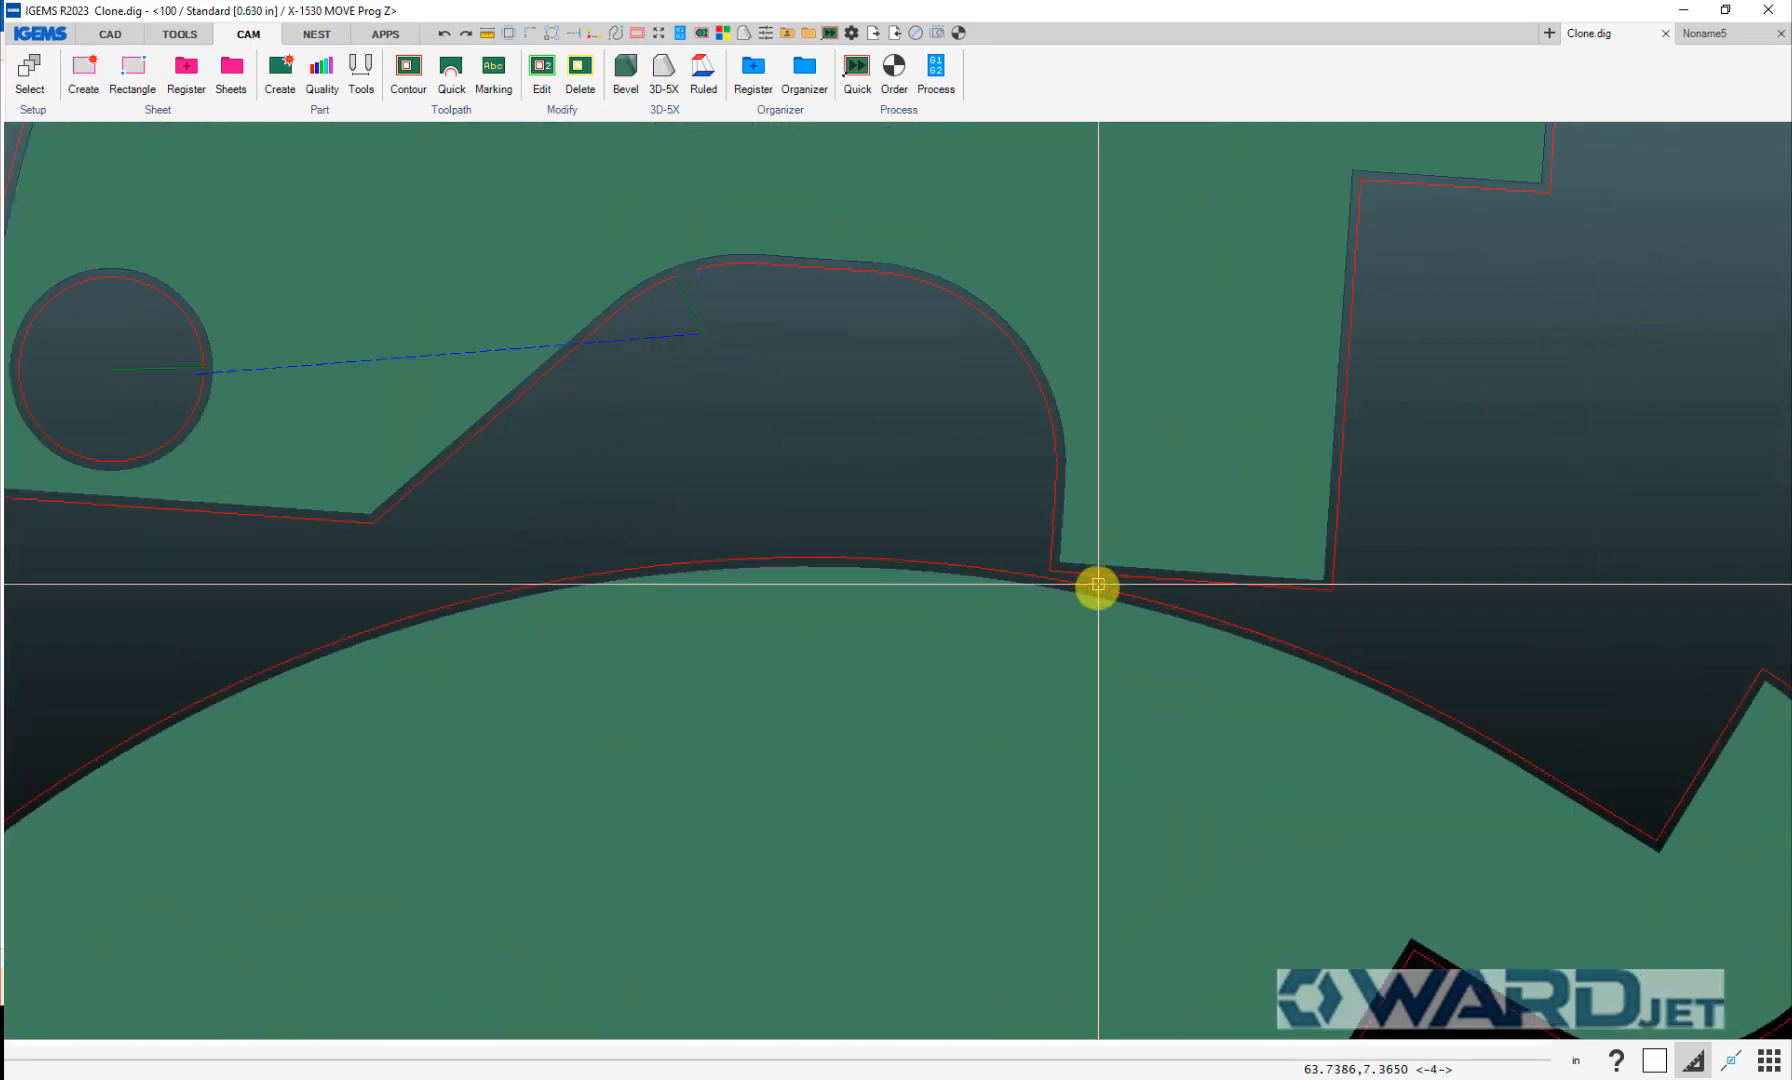
scroll(1098, 584, "down", 8)
scroll(1072, 360, "up", 4)
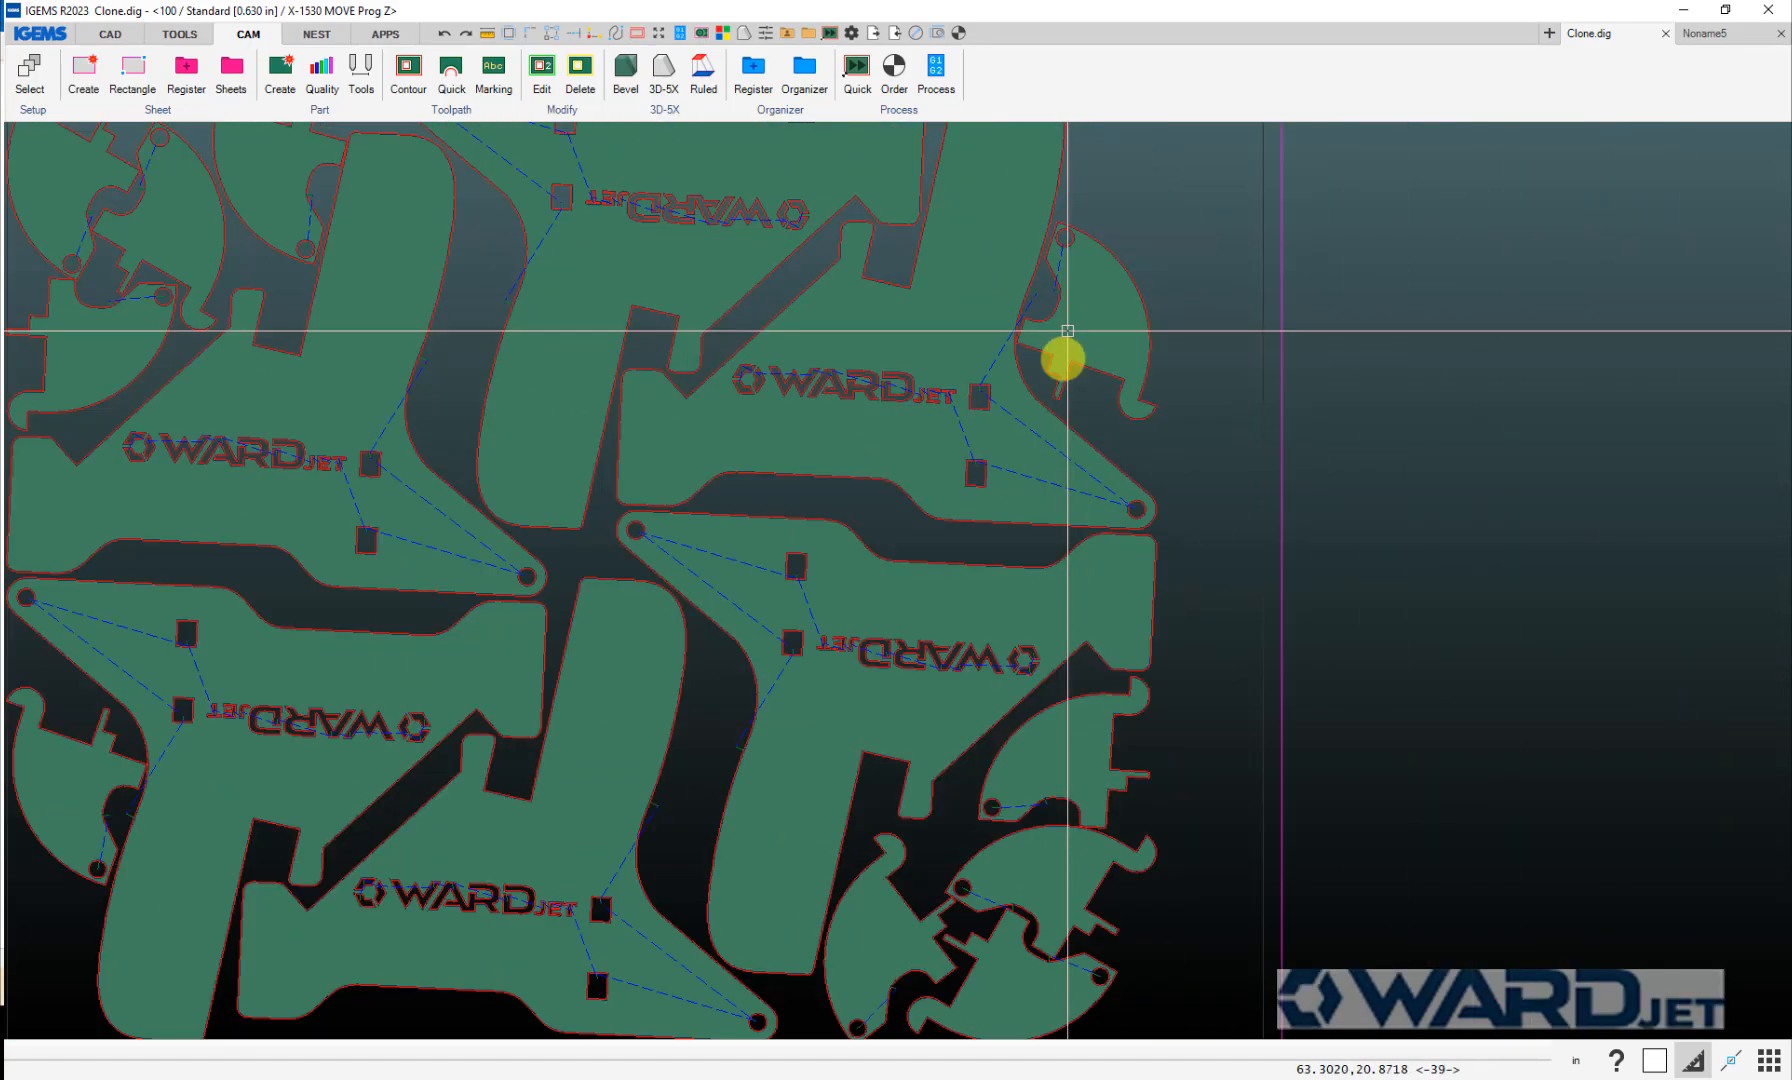
scroll(1308, 648, "down", 3)
scroll(948, 456, "up", 2)
scroll(852, 415, "up", 4)
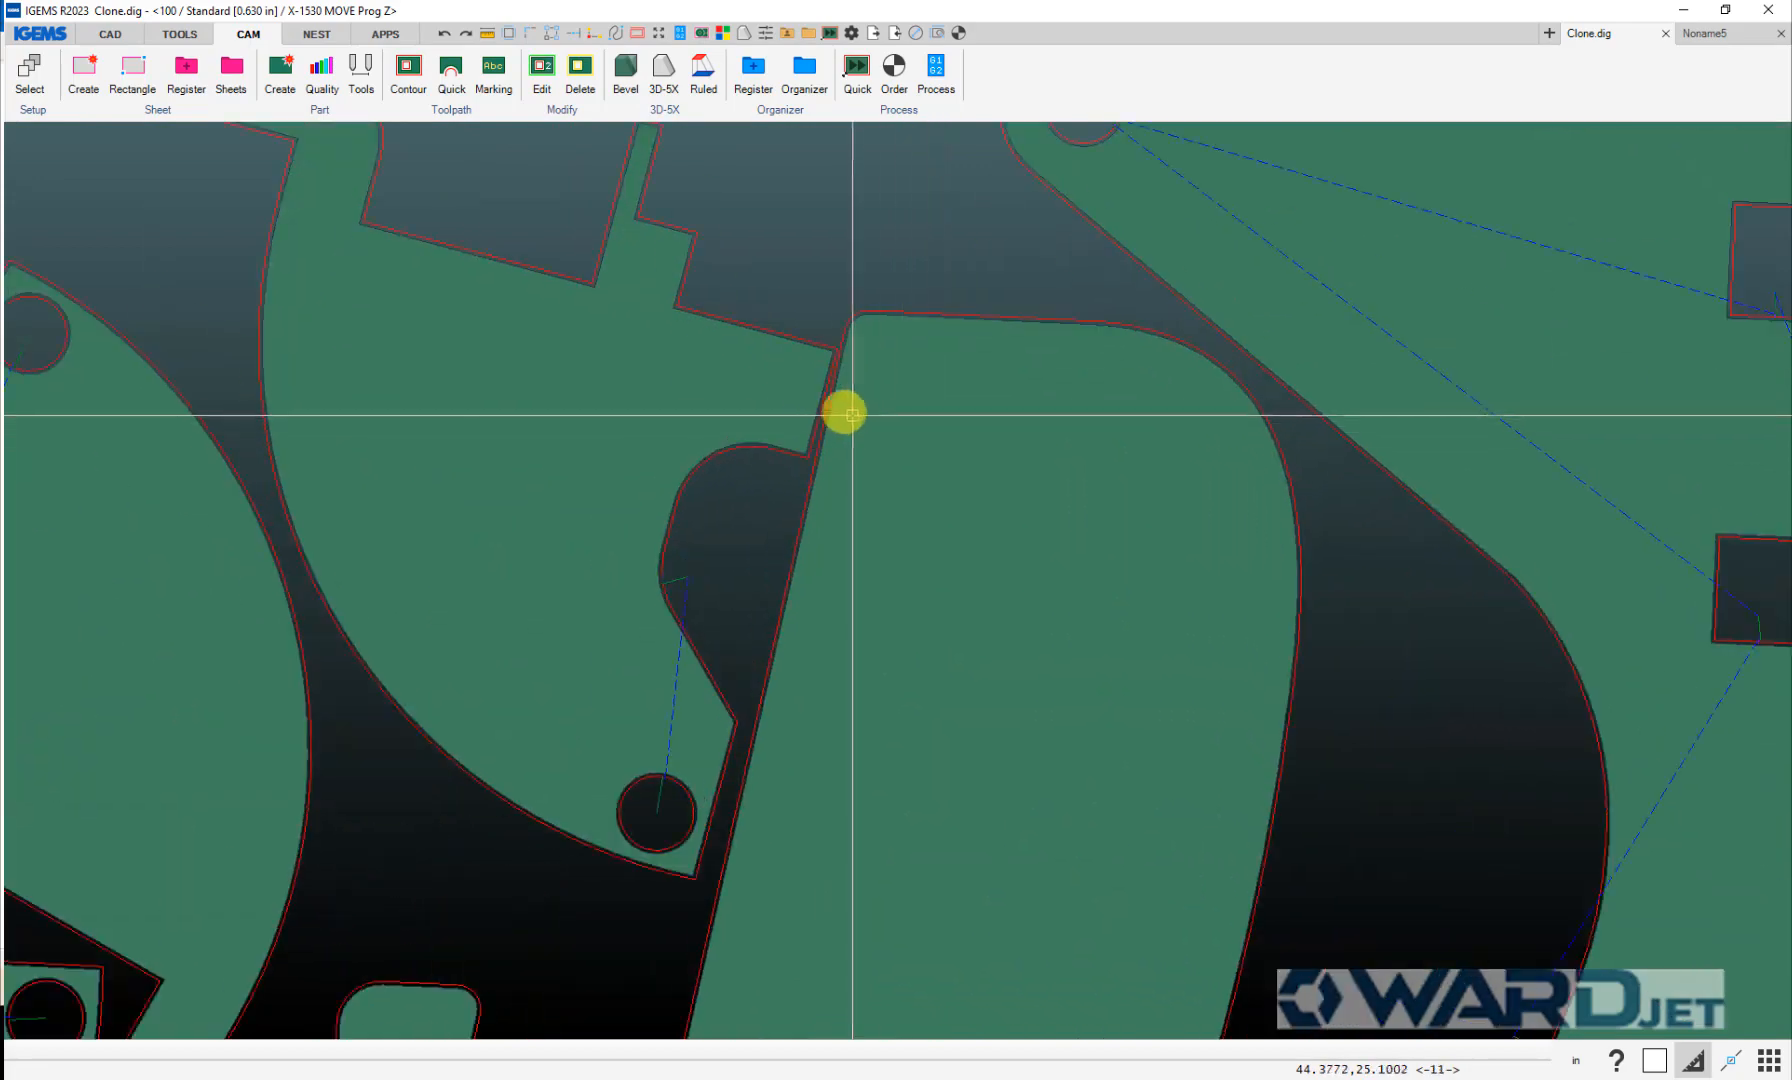
scroll(424, 640, "down", 3)
scroll(548, 500, "up", 2)
scroll(426, 535, "up", 3)
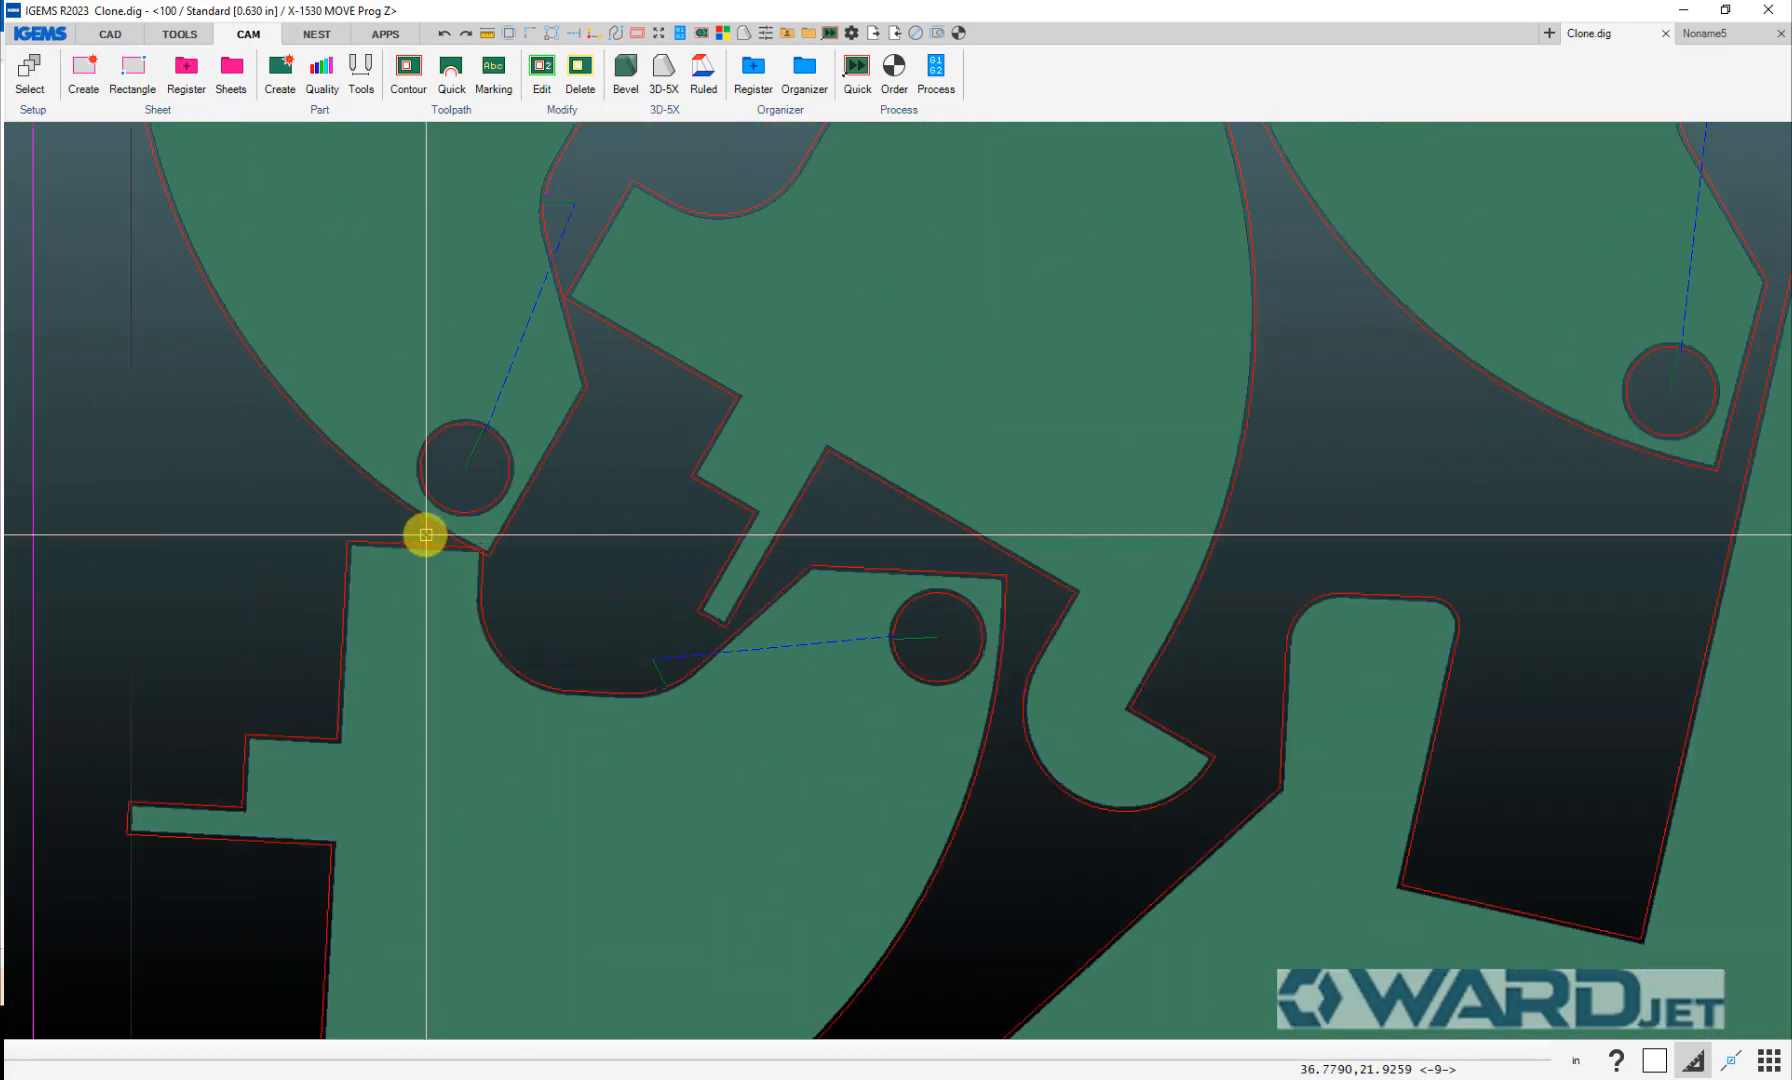
Step: Set up the cutting order for all parts in the nest with the Order command, keeping the As placed sorting
scroll(486, 545, "up", 1)
scroll(521, 611, "down", 4)
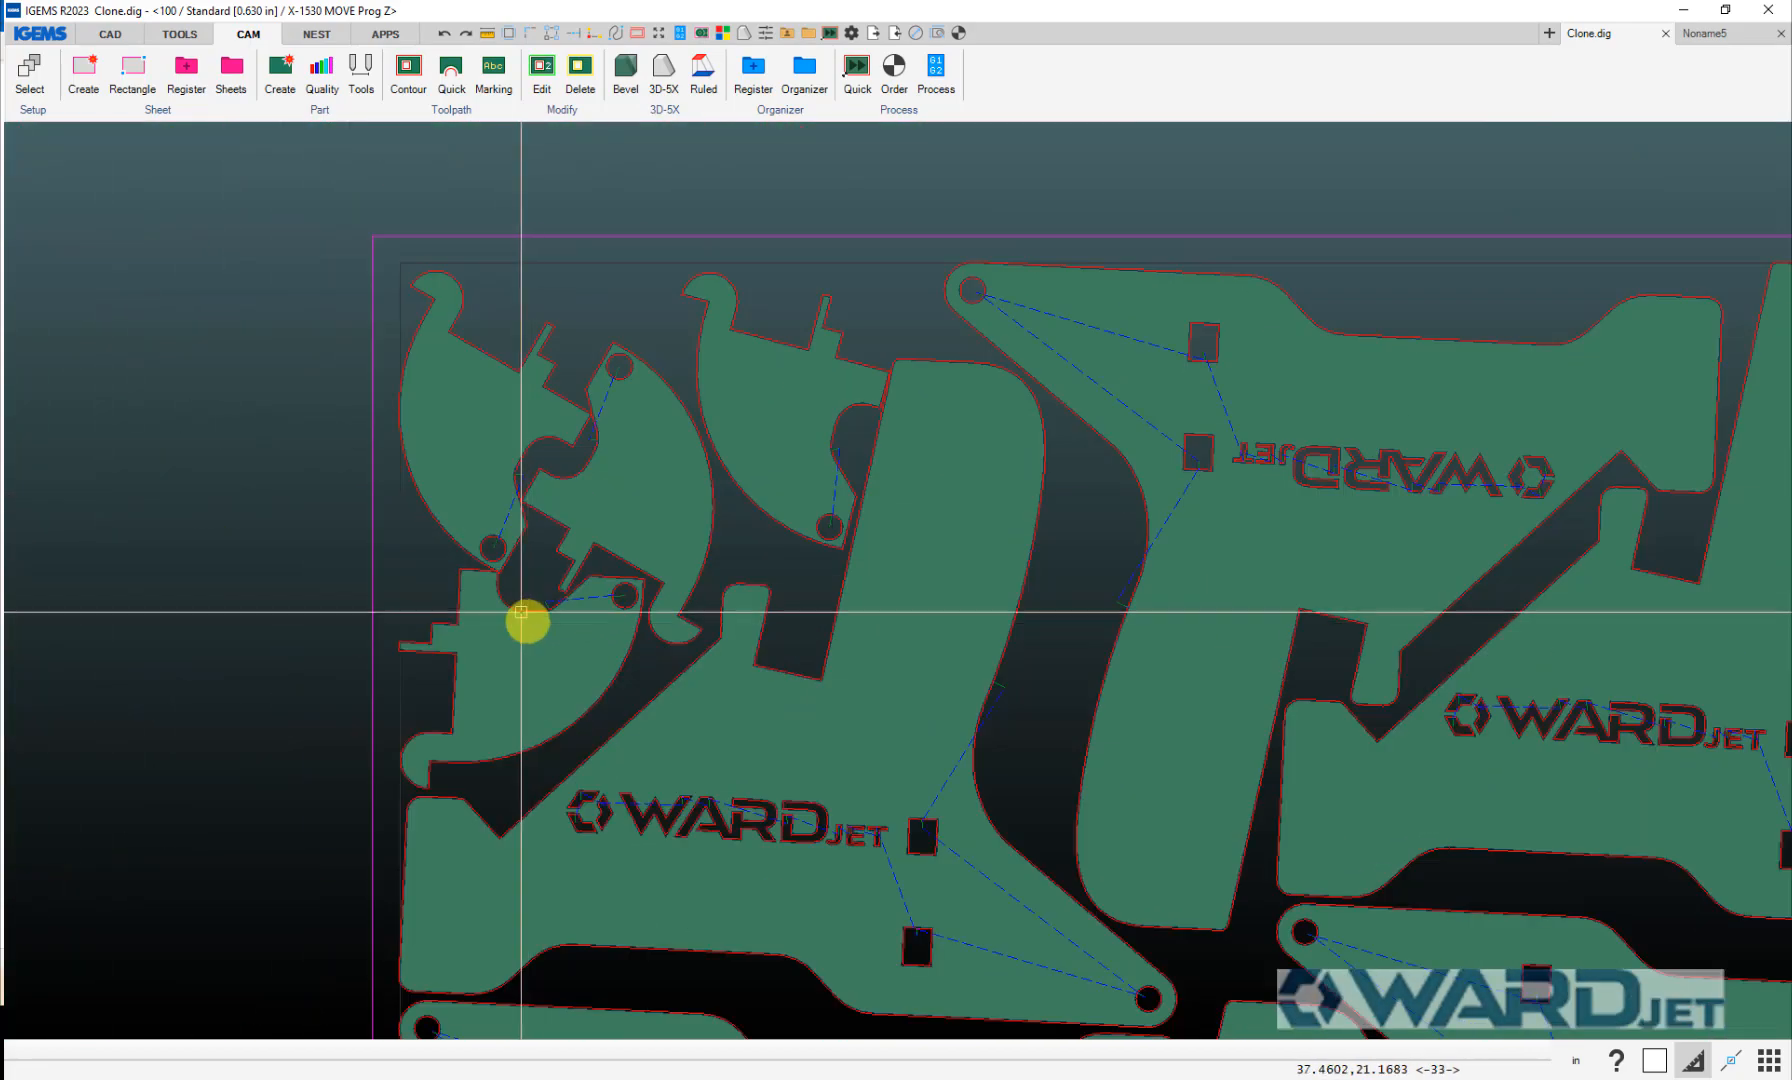
scroll(521, 611, "down", 5)
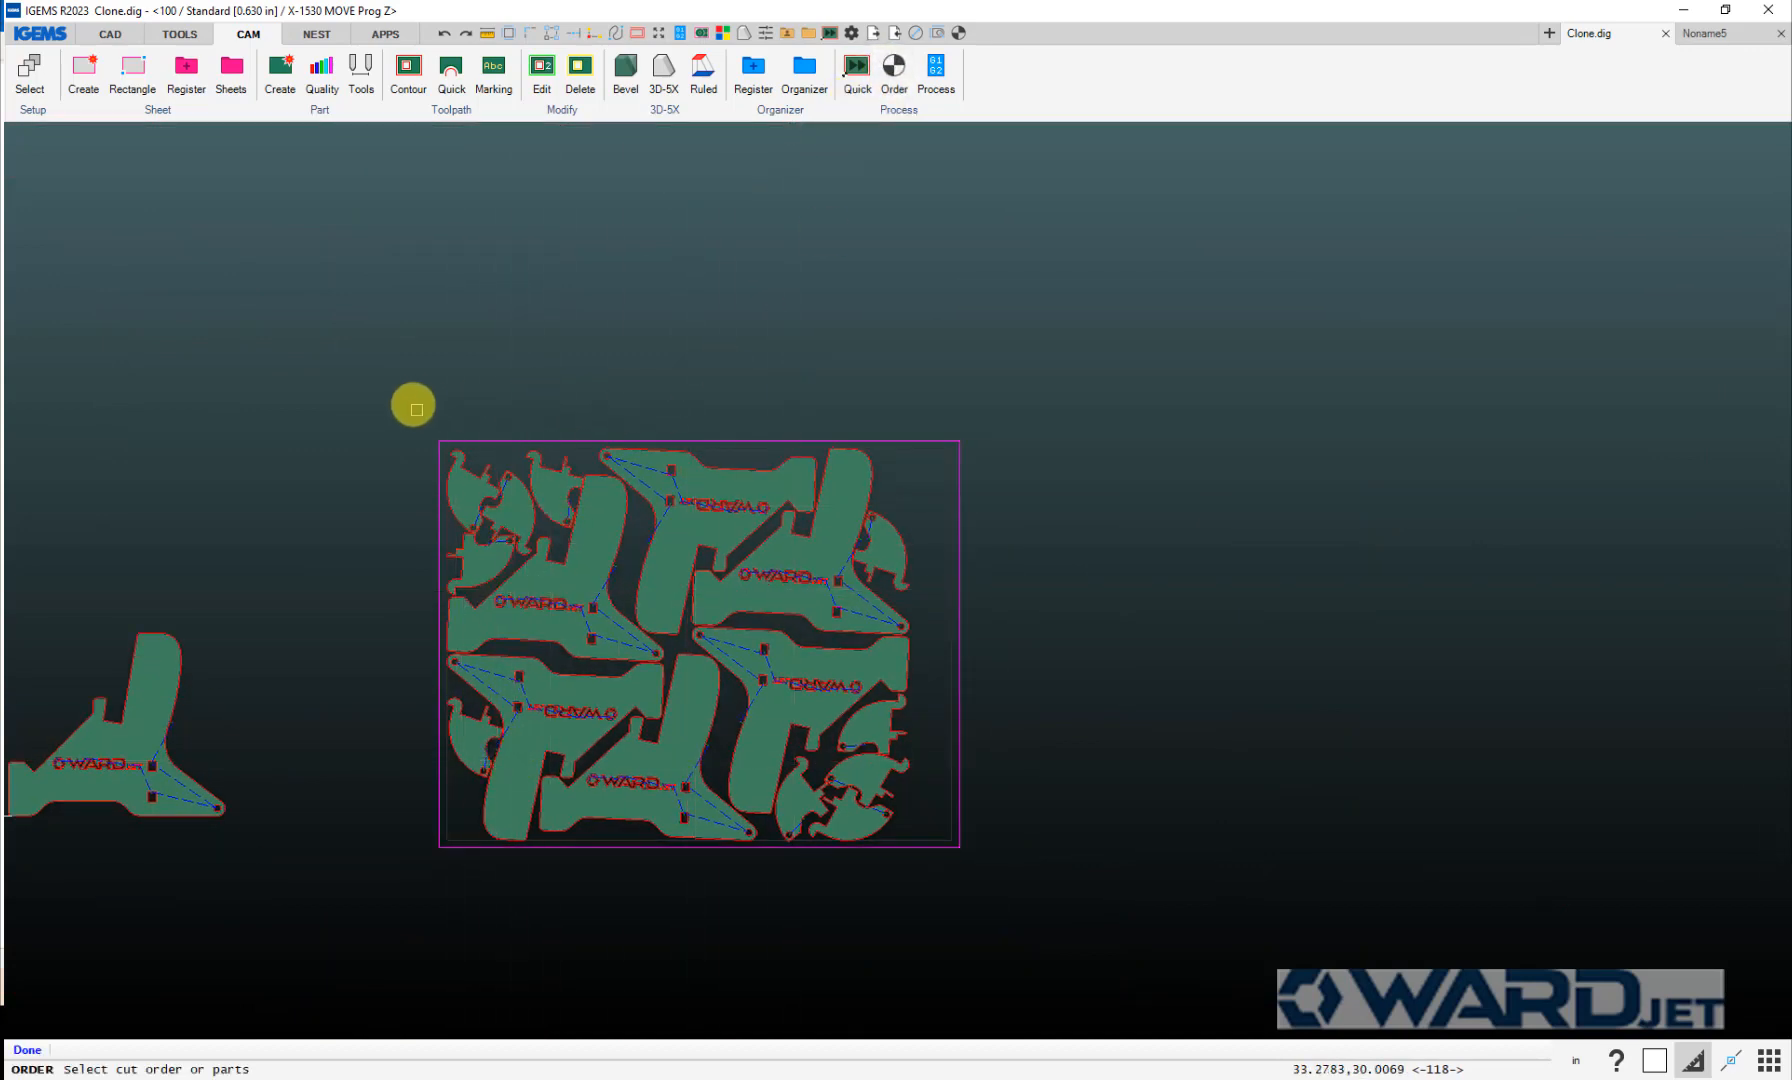
left_click_drag(410, 398, 1033, 910)
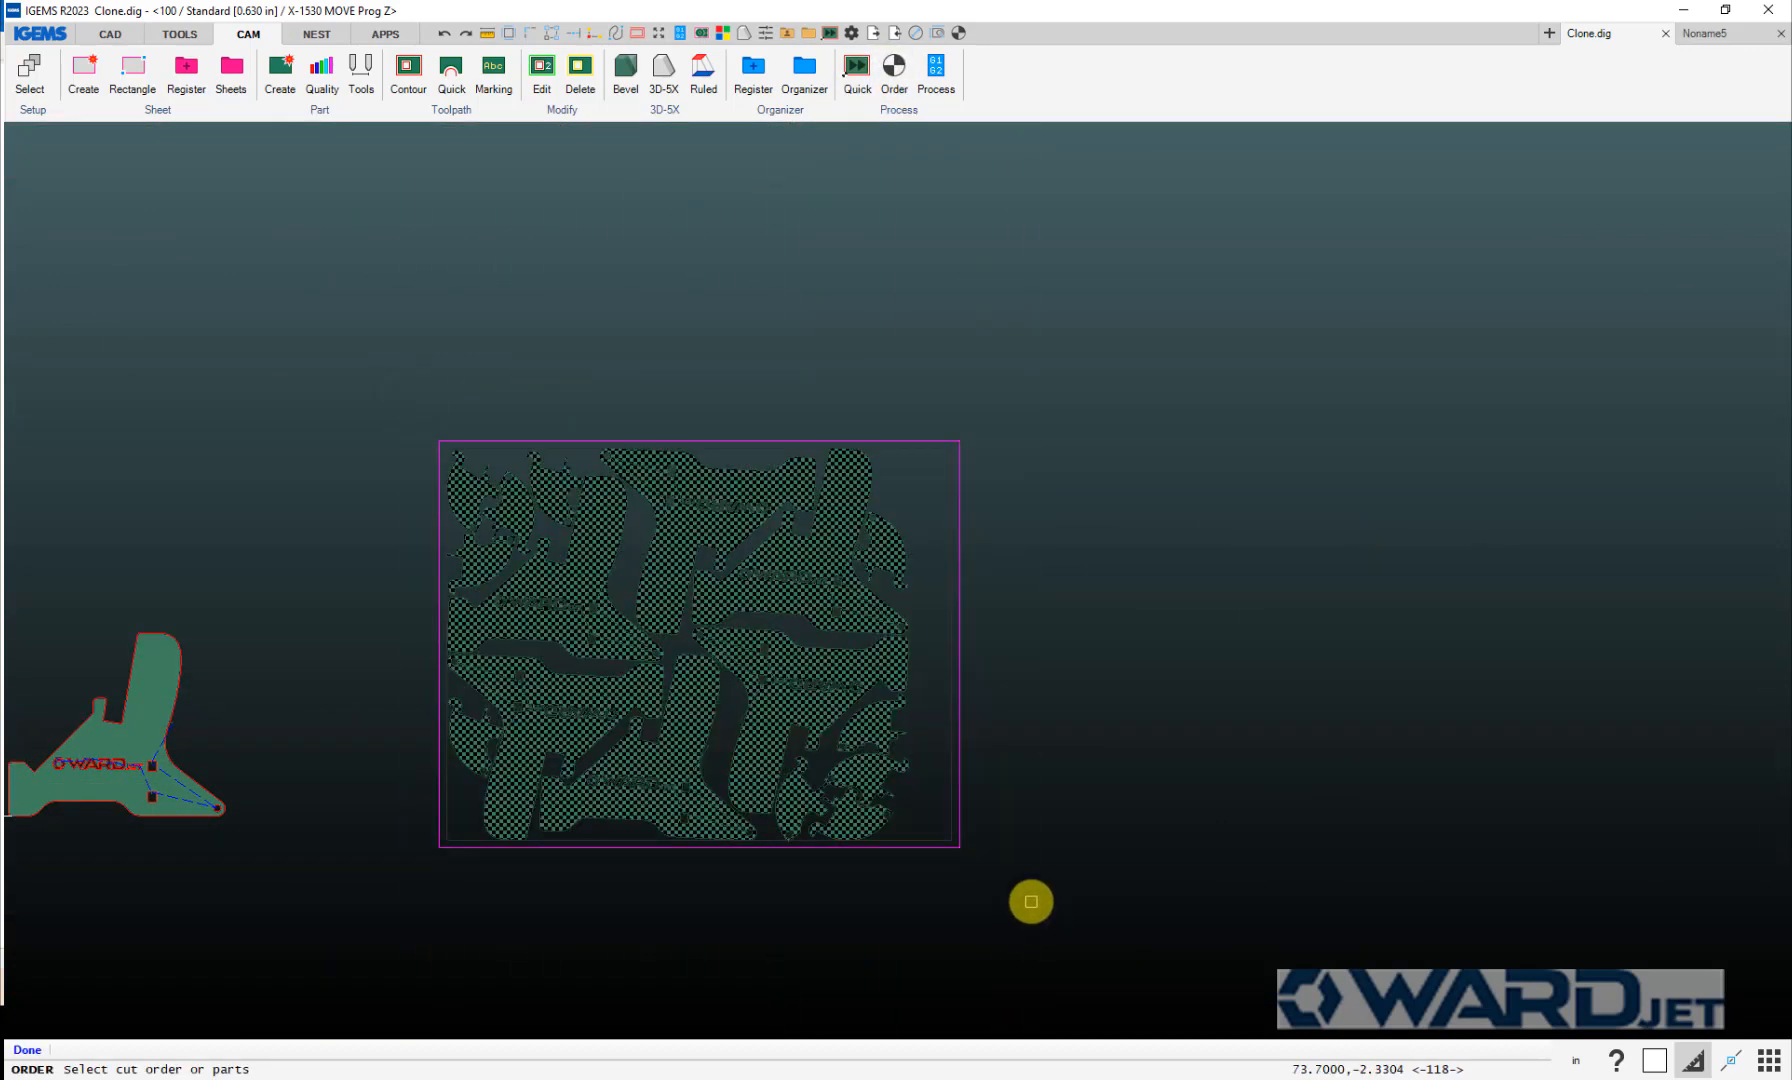
right_click(1031, 900)
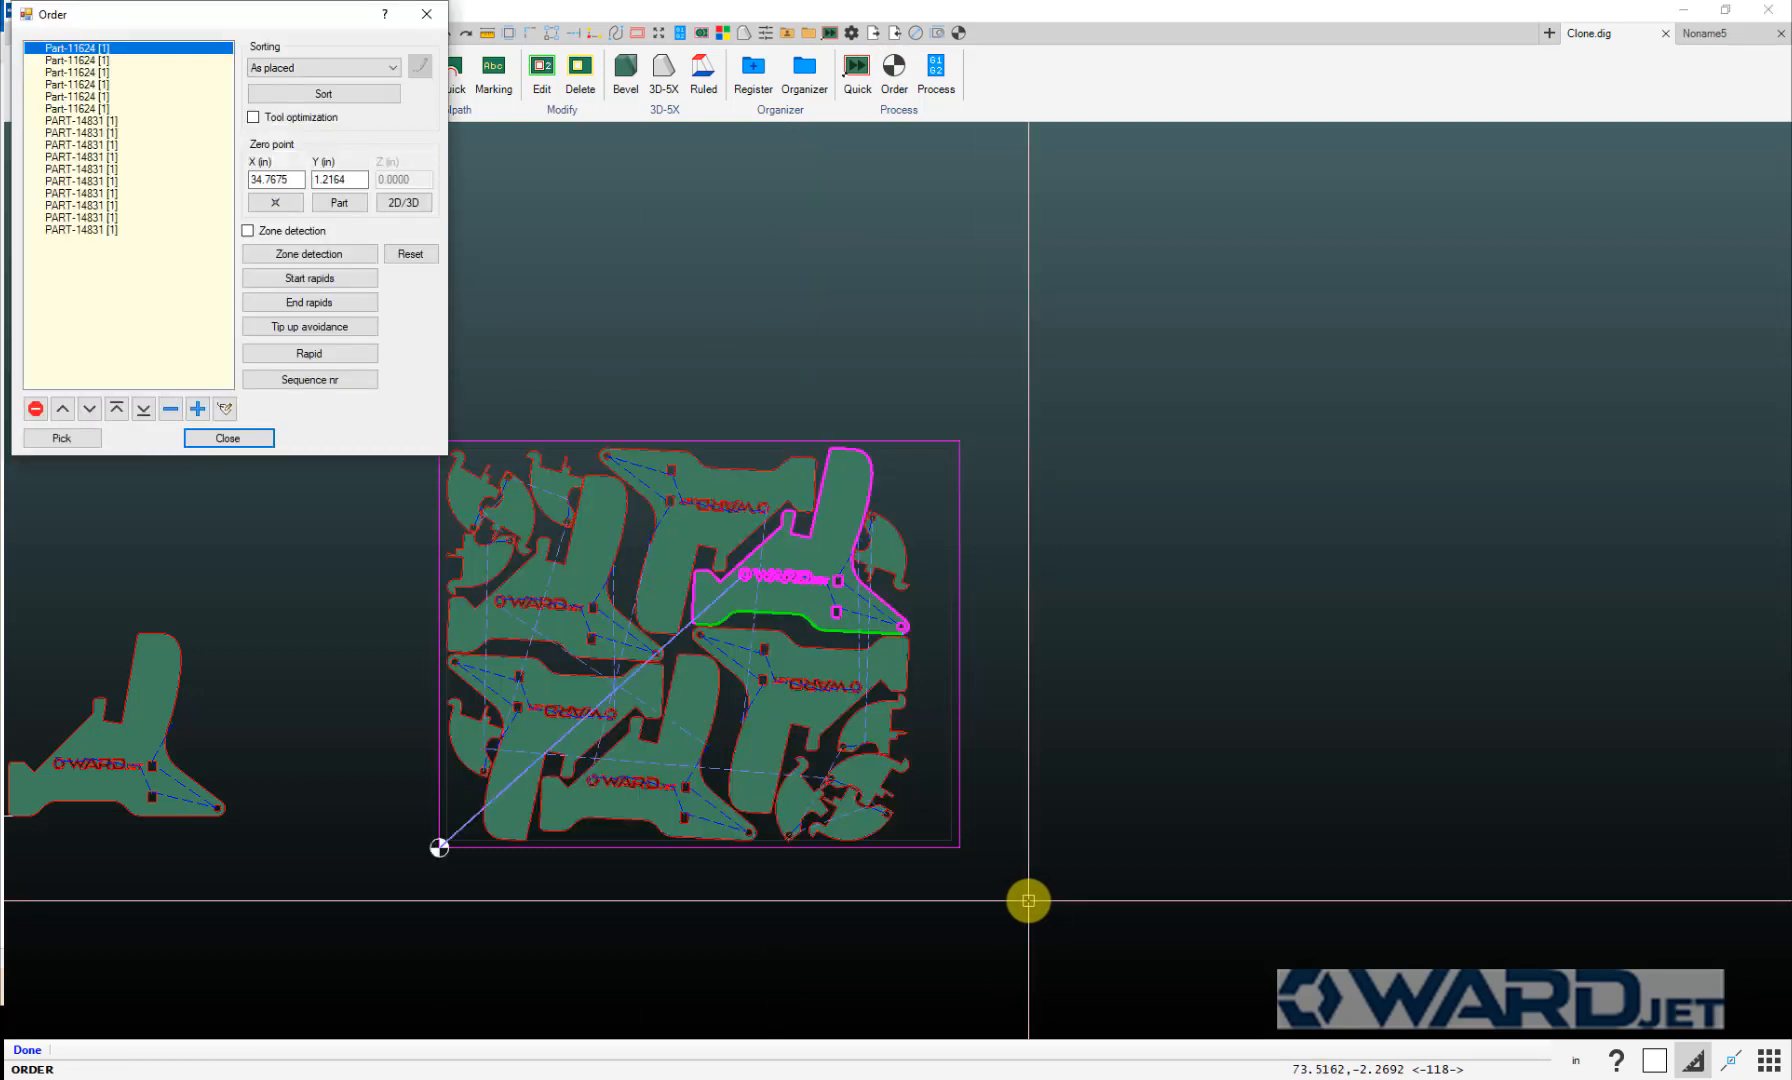
left_click(250, 442)
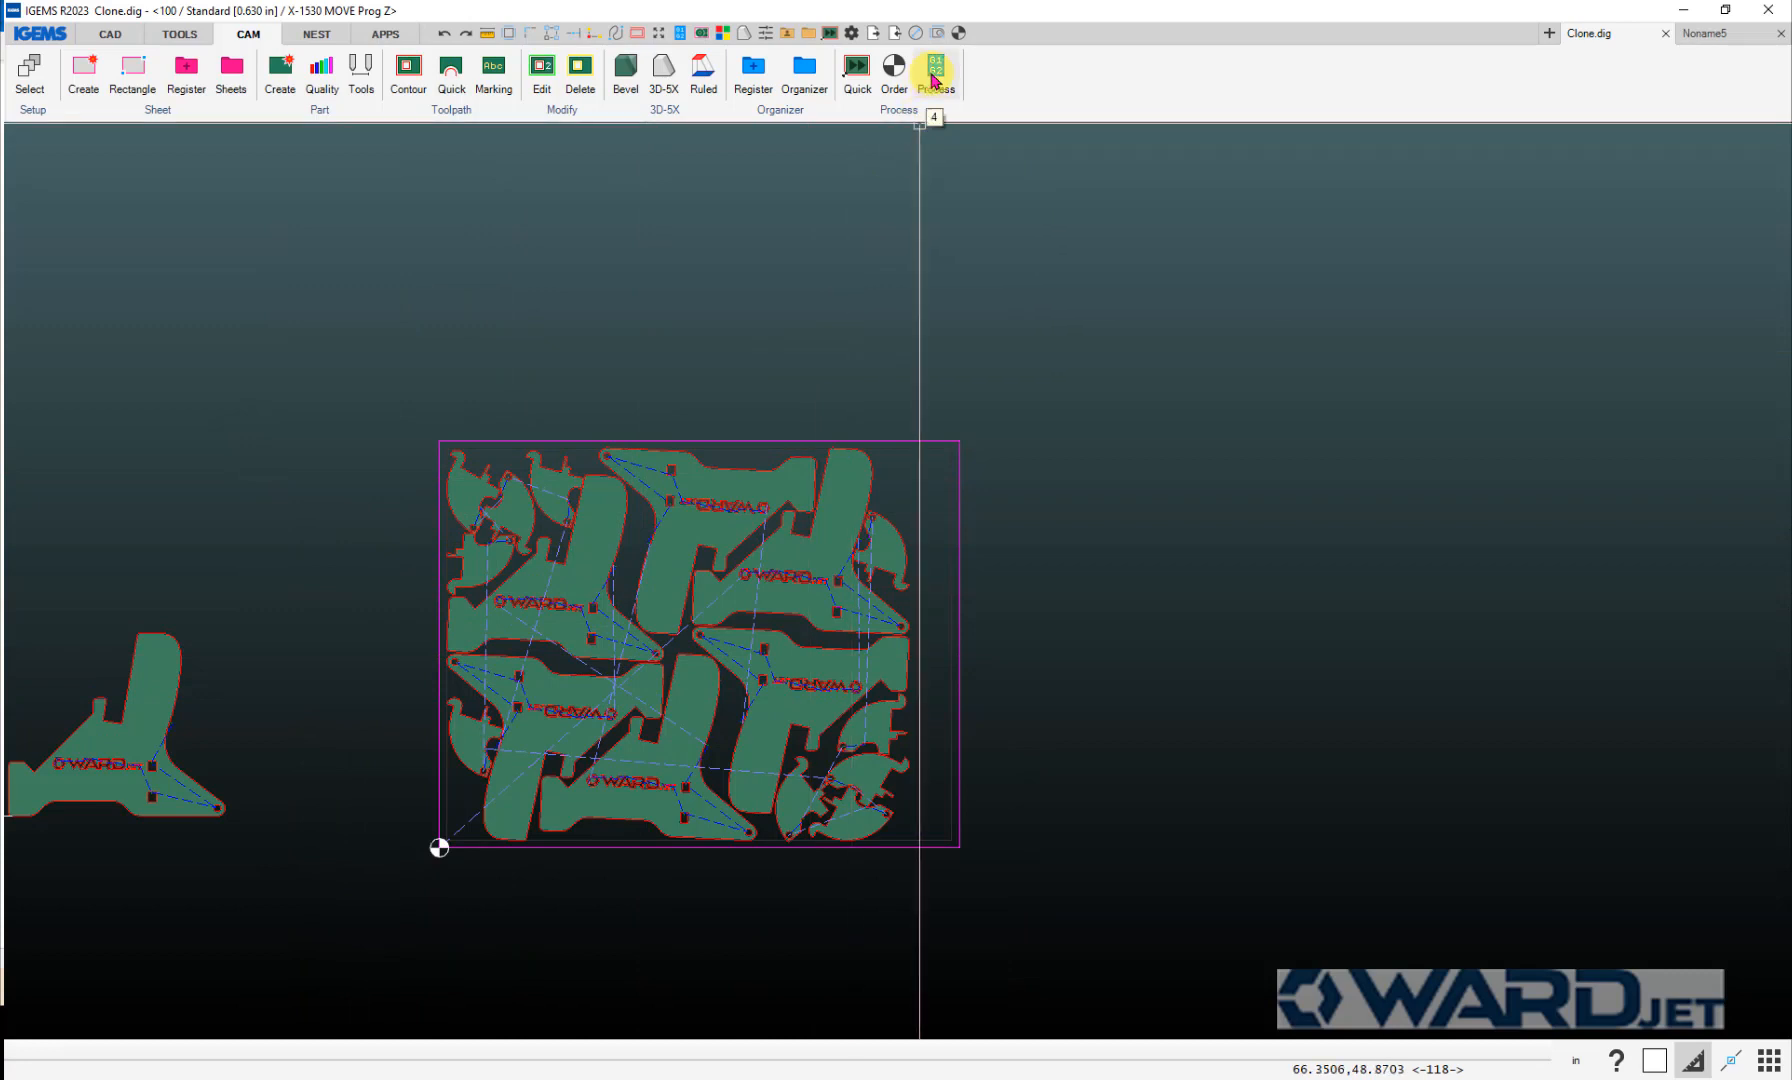
Step: Review the Check part distance option in the Strategy settings, keep it enabled, and accept the dialog
left_click(932, 80)
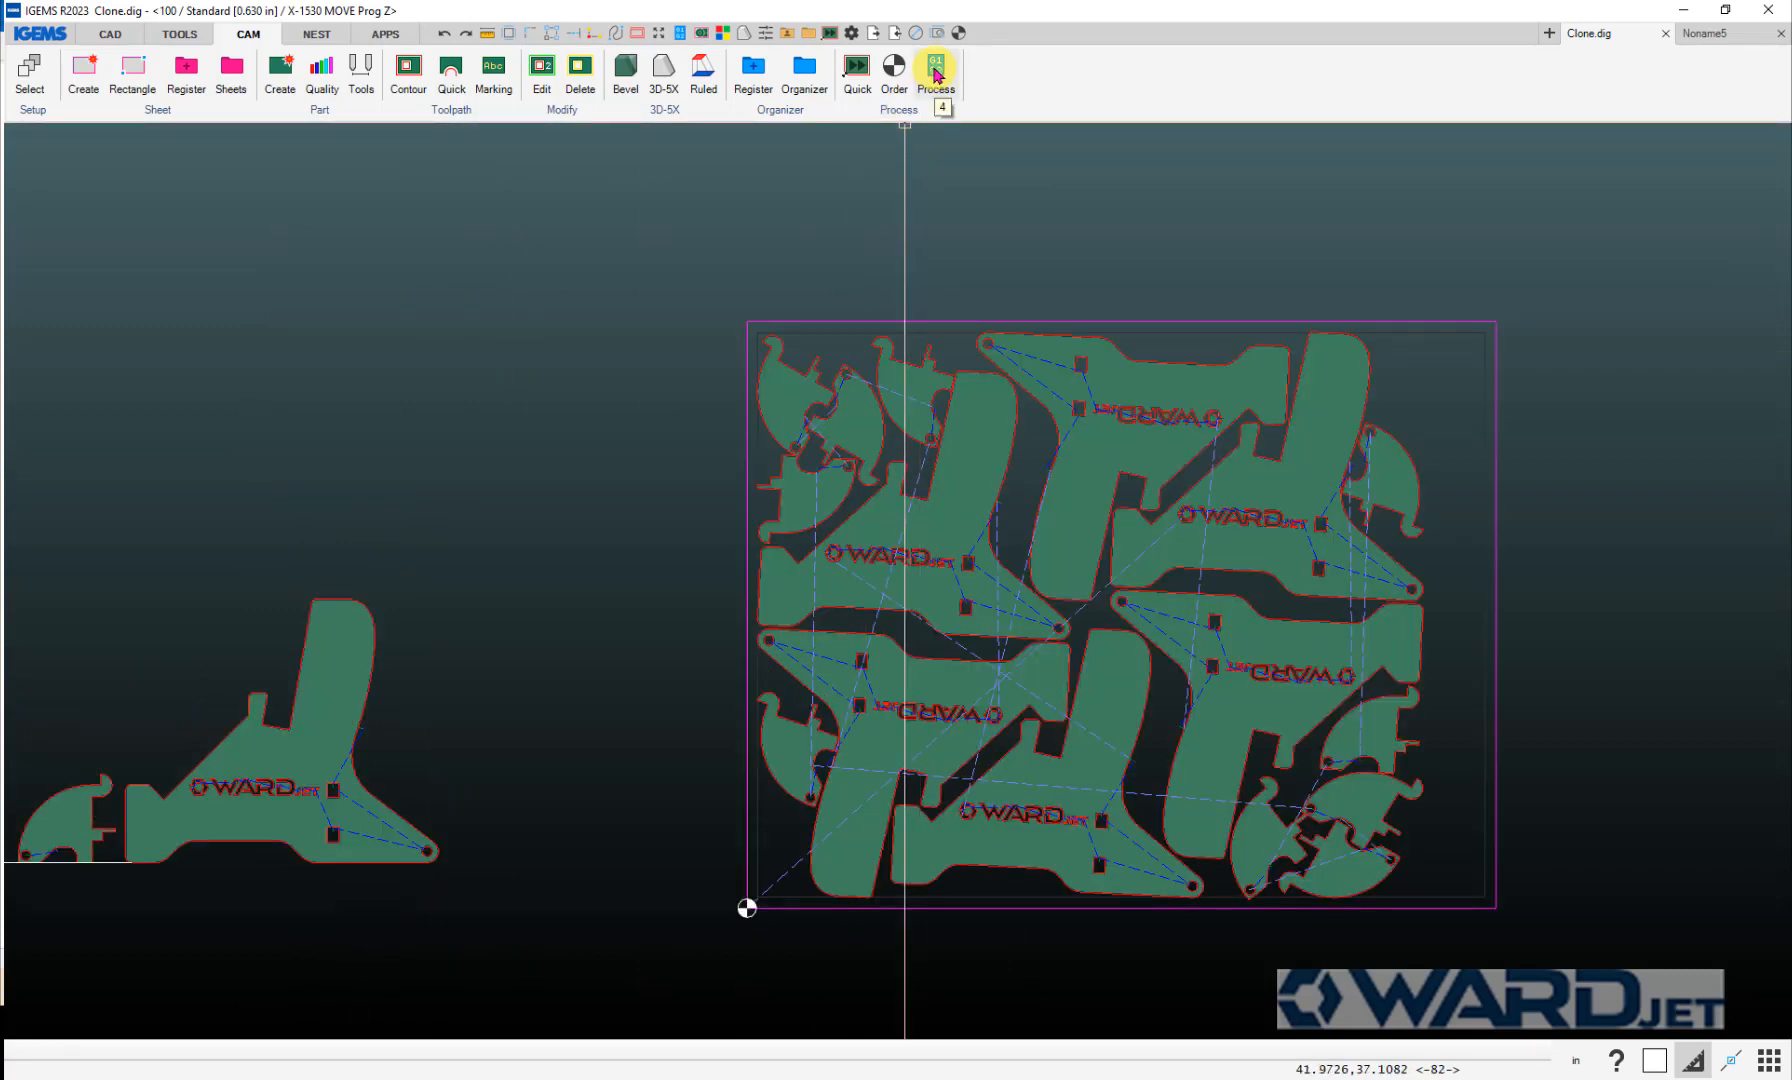
left_click(900, 112)
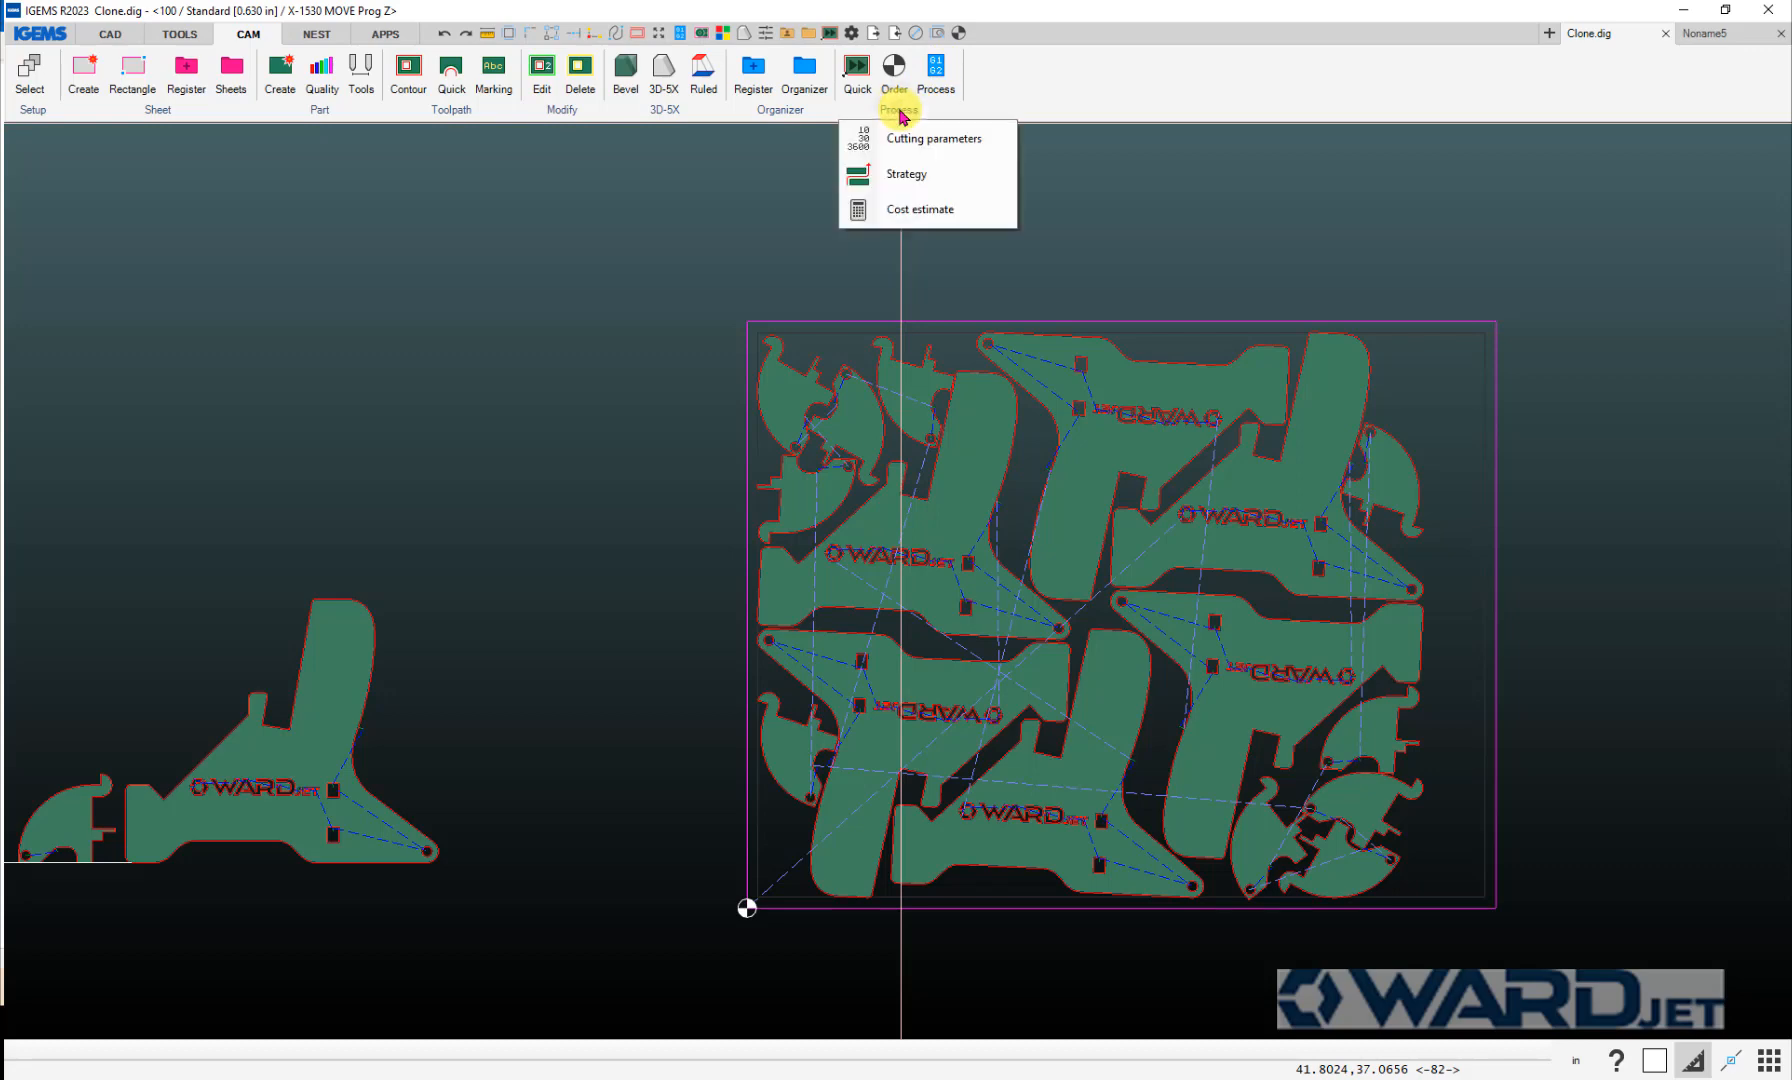
left_click(893, 176)
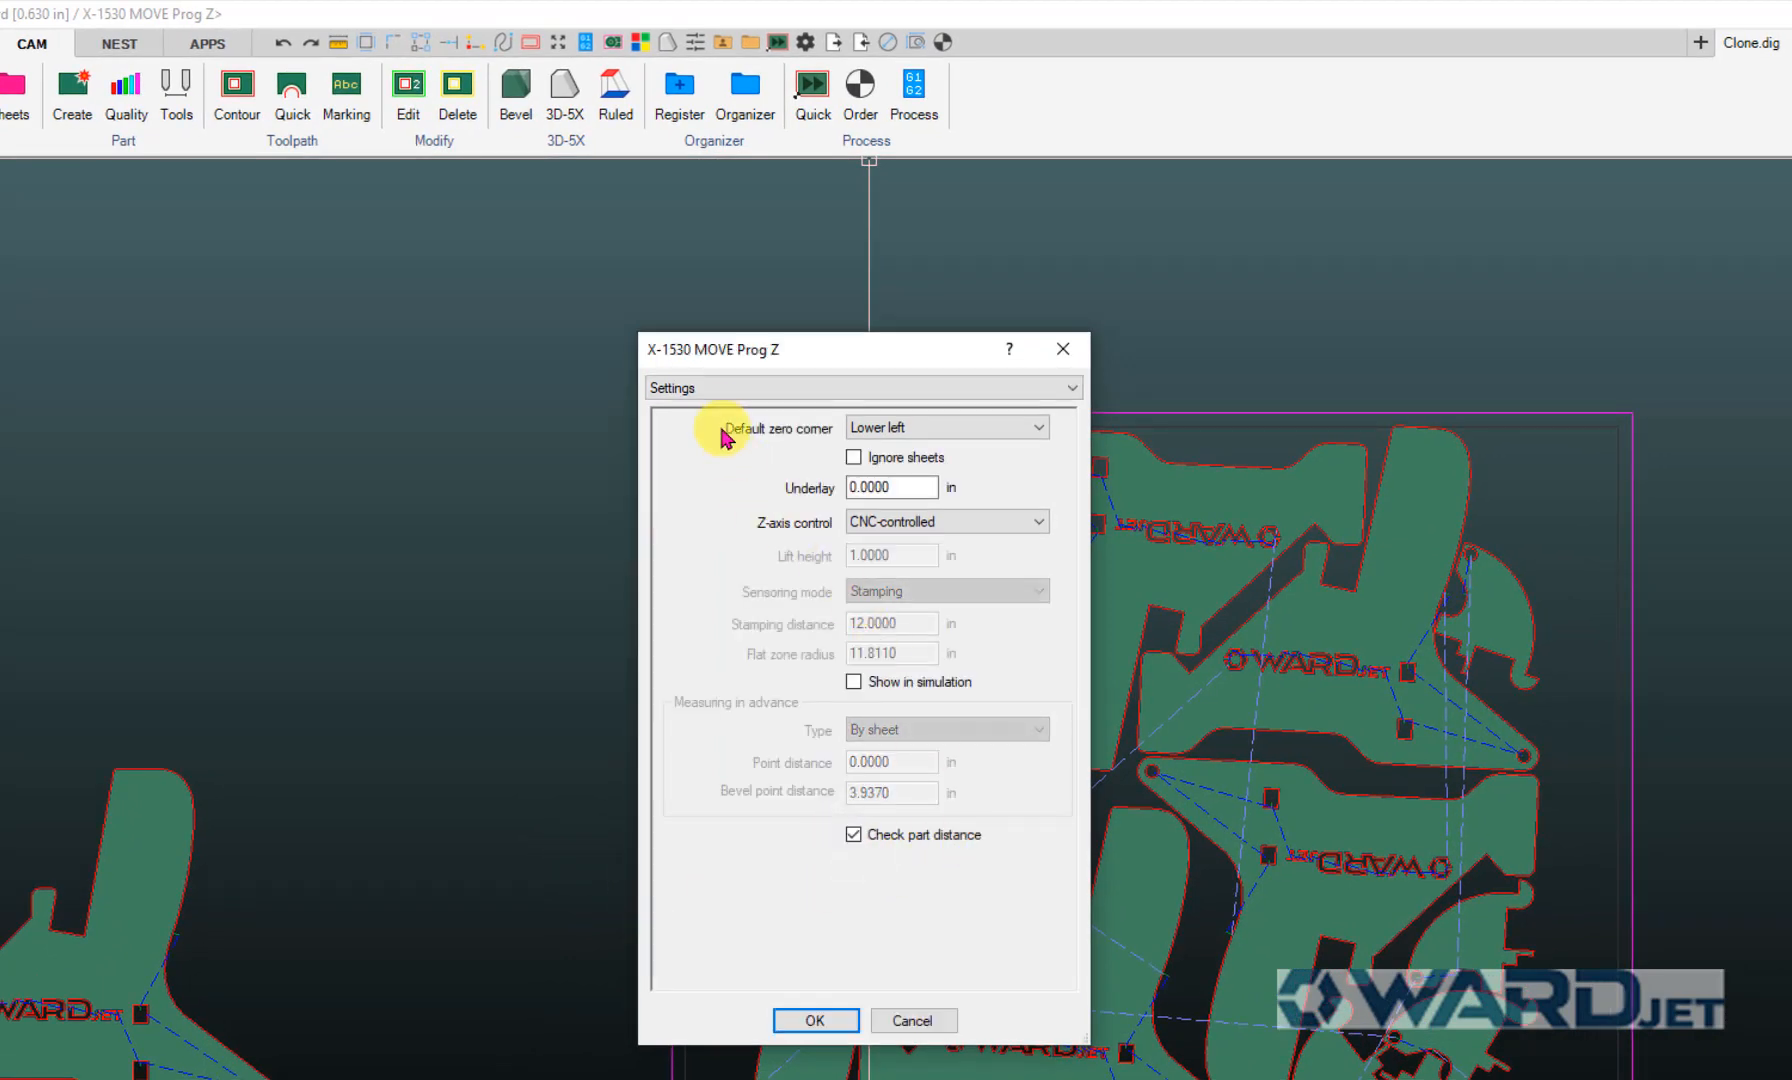
left_click(706, 387)
left_click(704, 389)
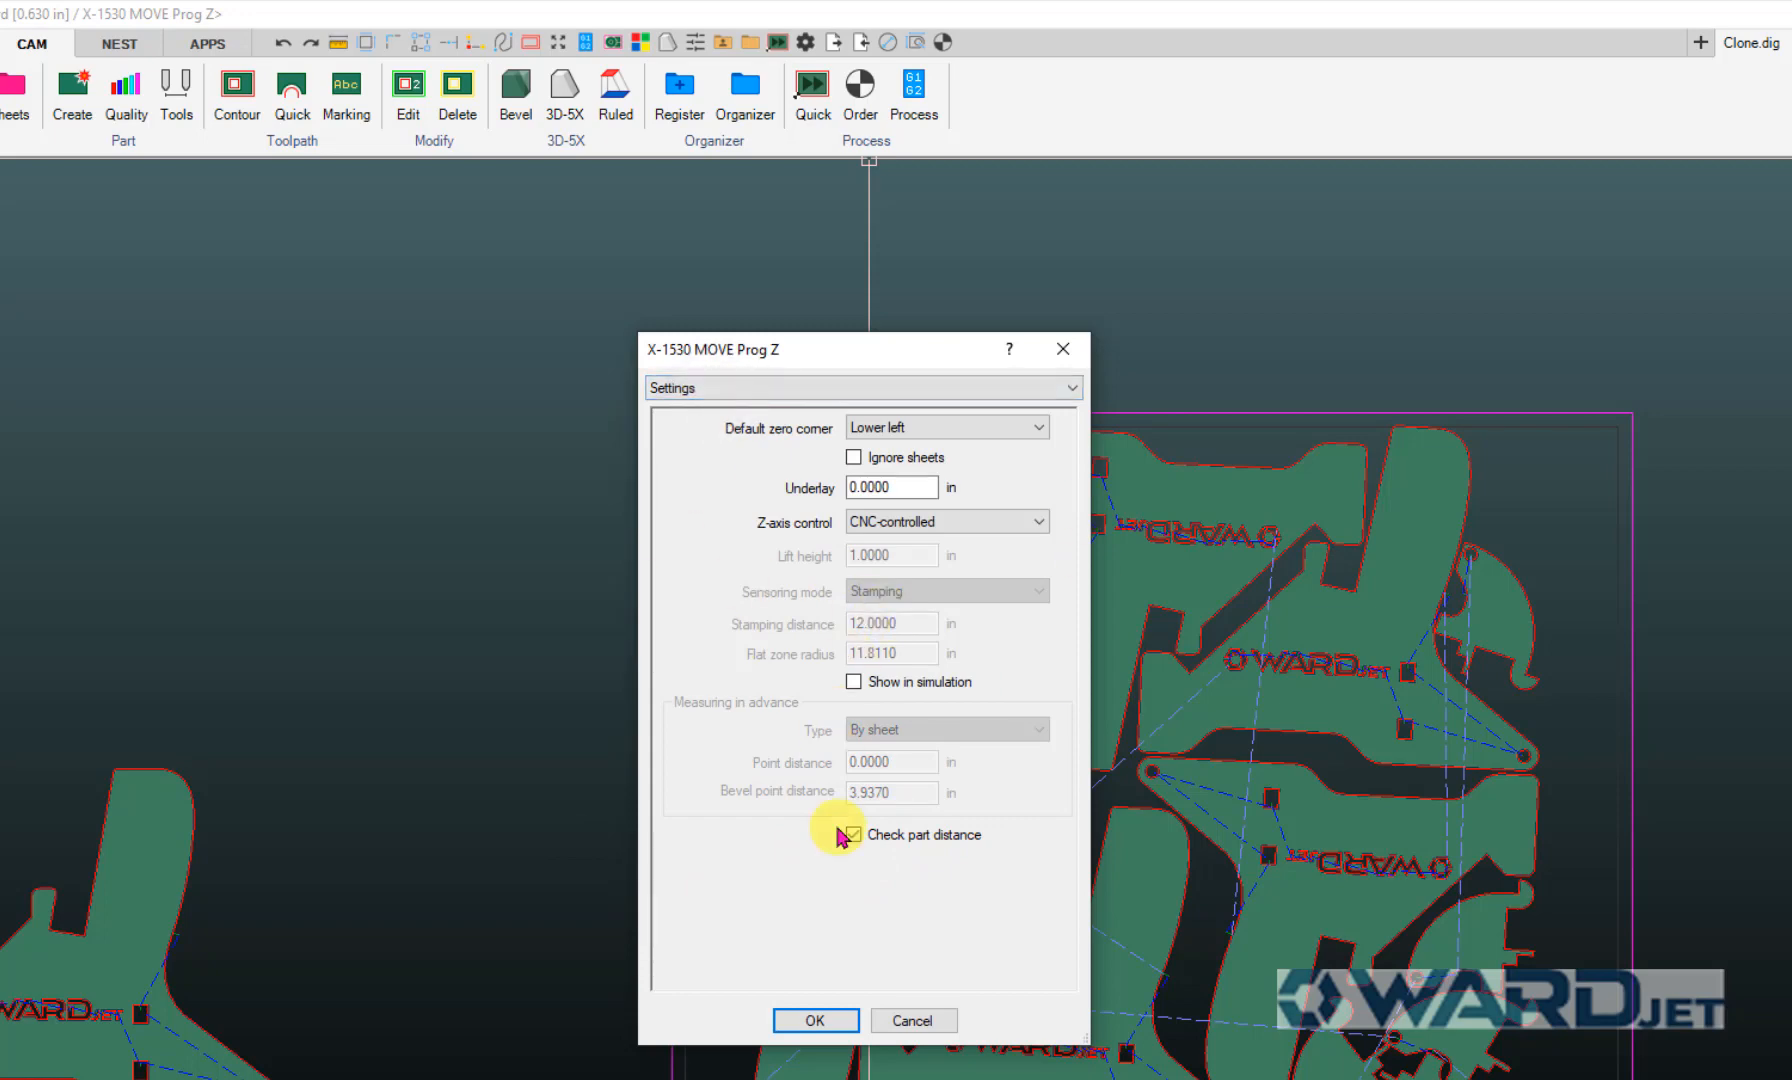
left_click(814, 1020)
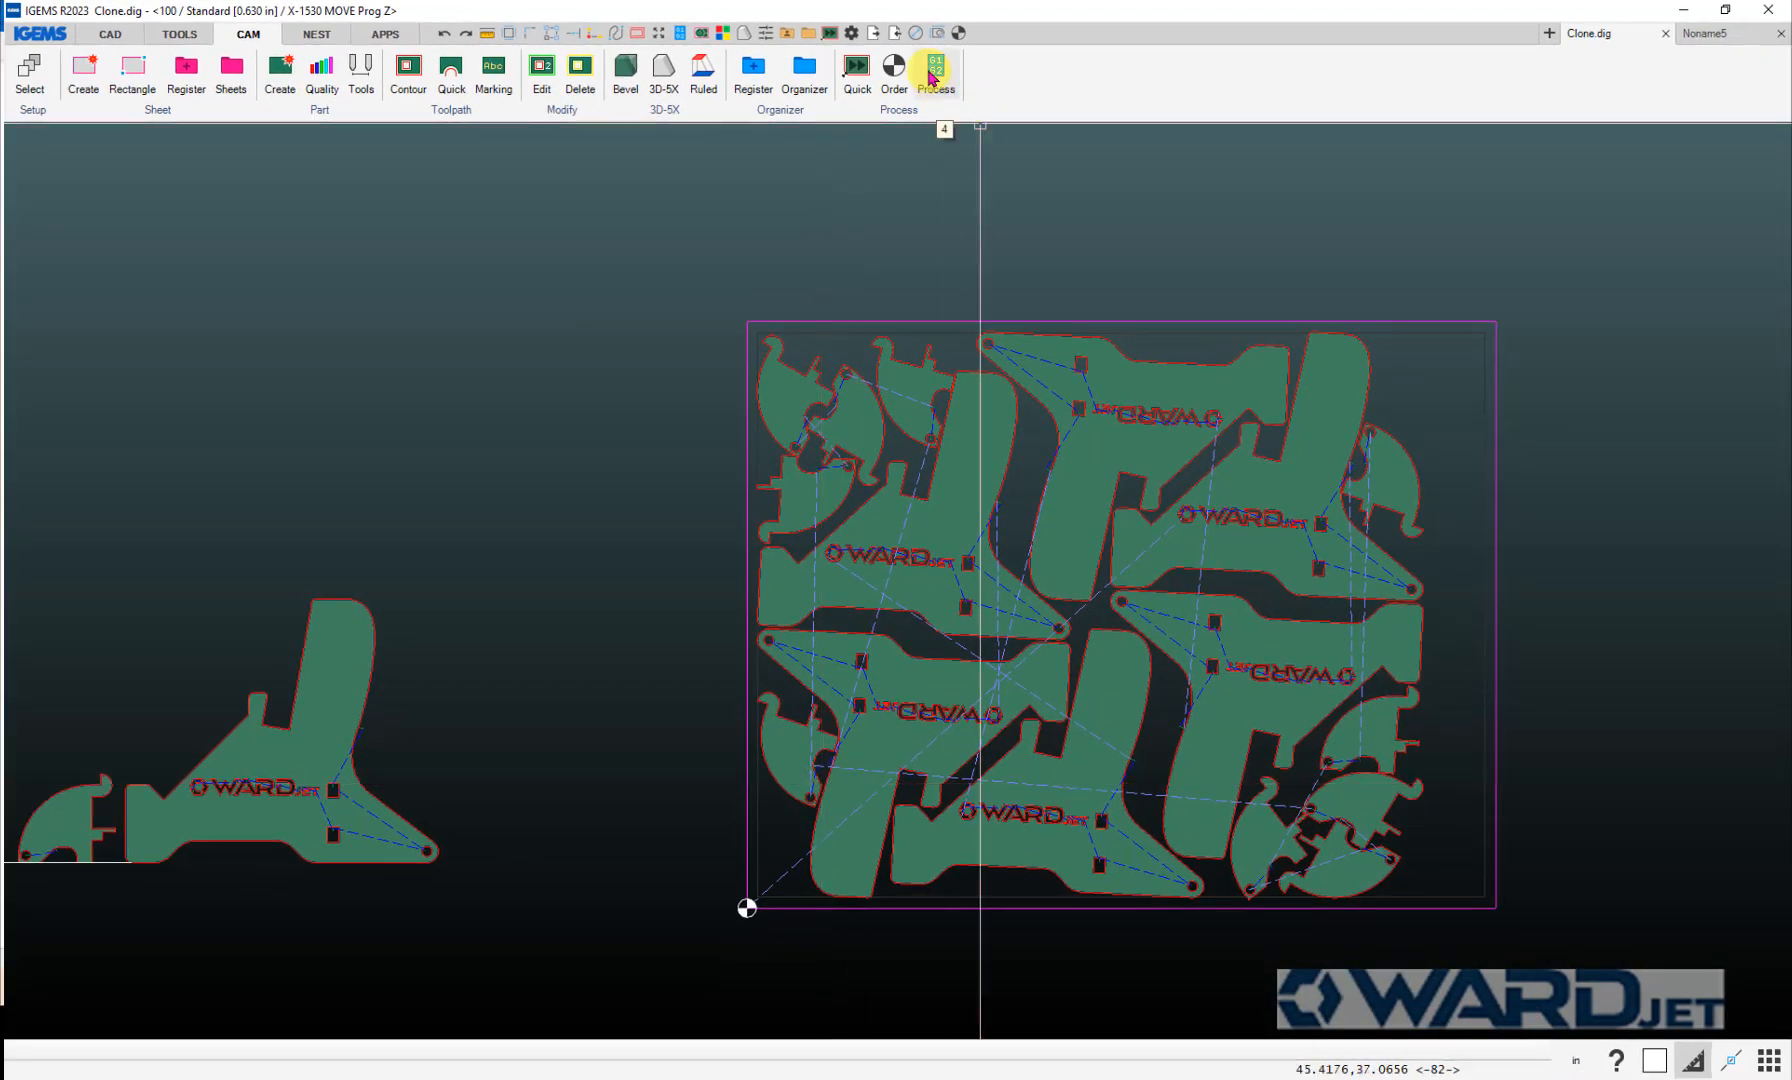
Step: Run Process on the ordered nest, decline to continue, and inspect the highlighted small parts at the nest's upper left and lower right
left_click(930, 78)
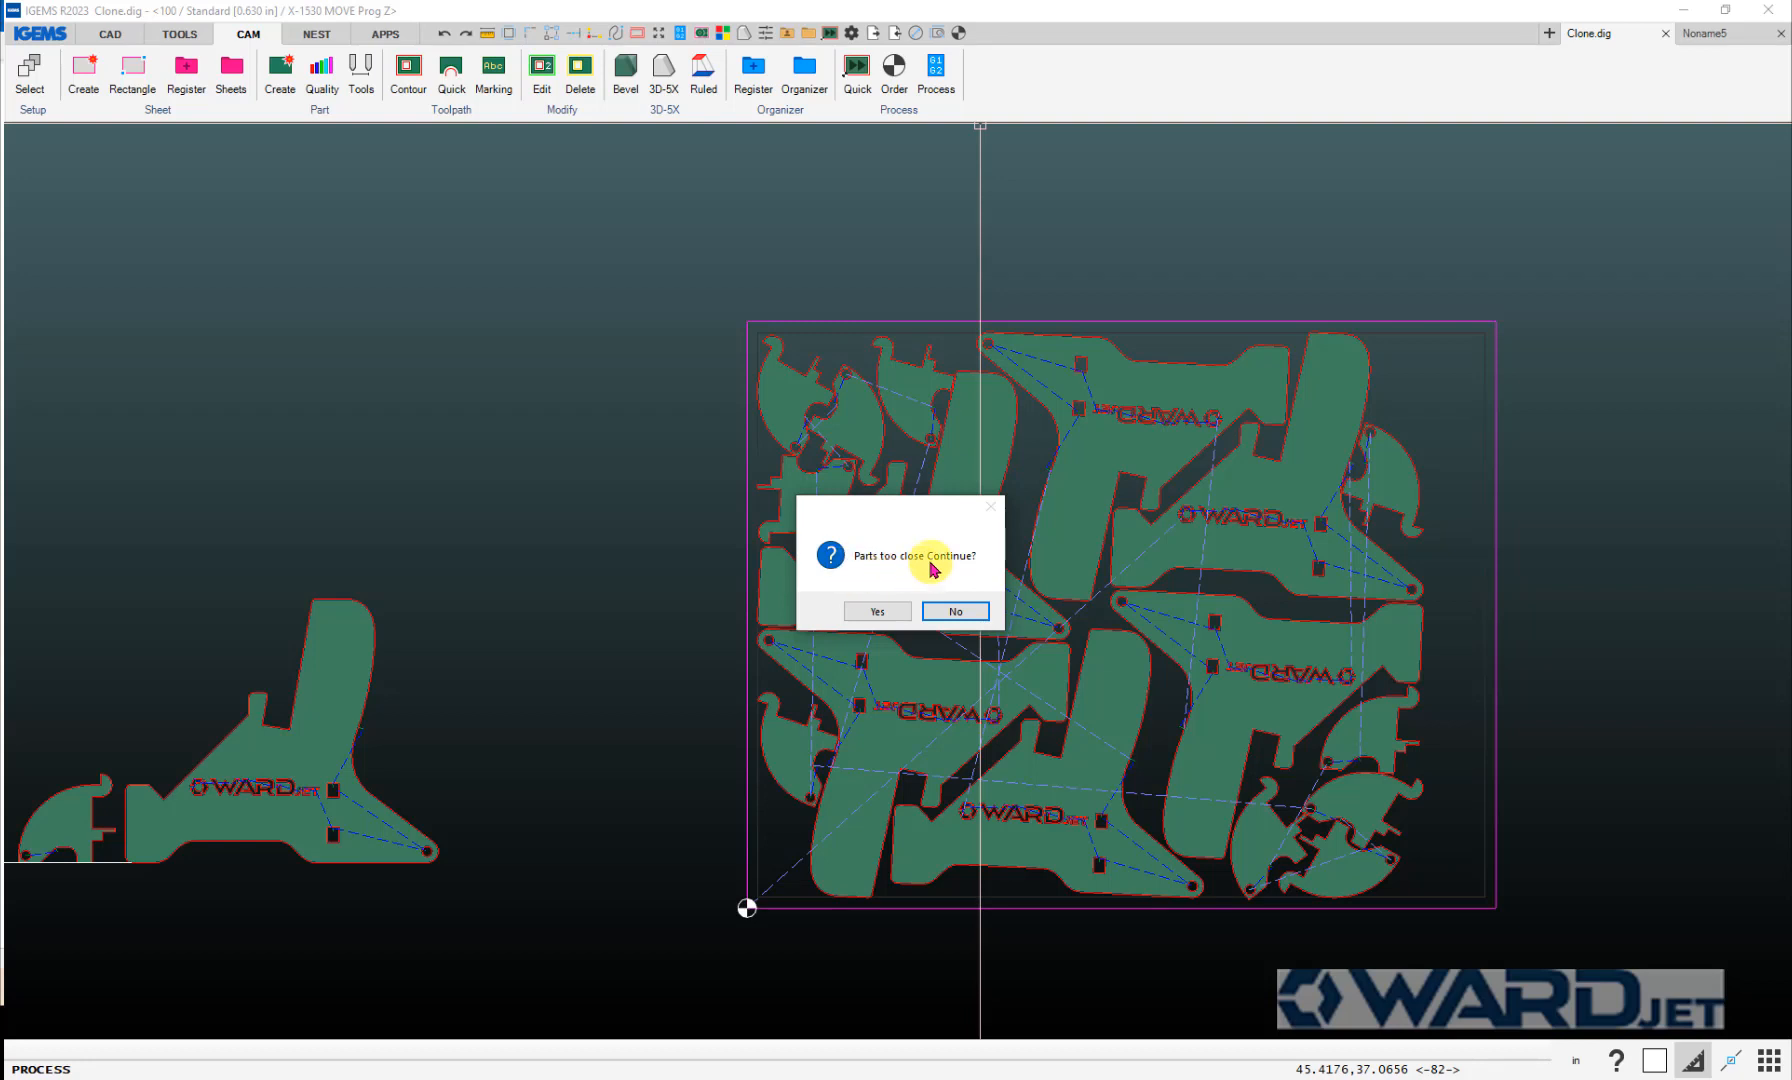
left_click(965, 612)
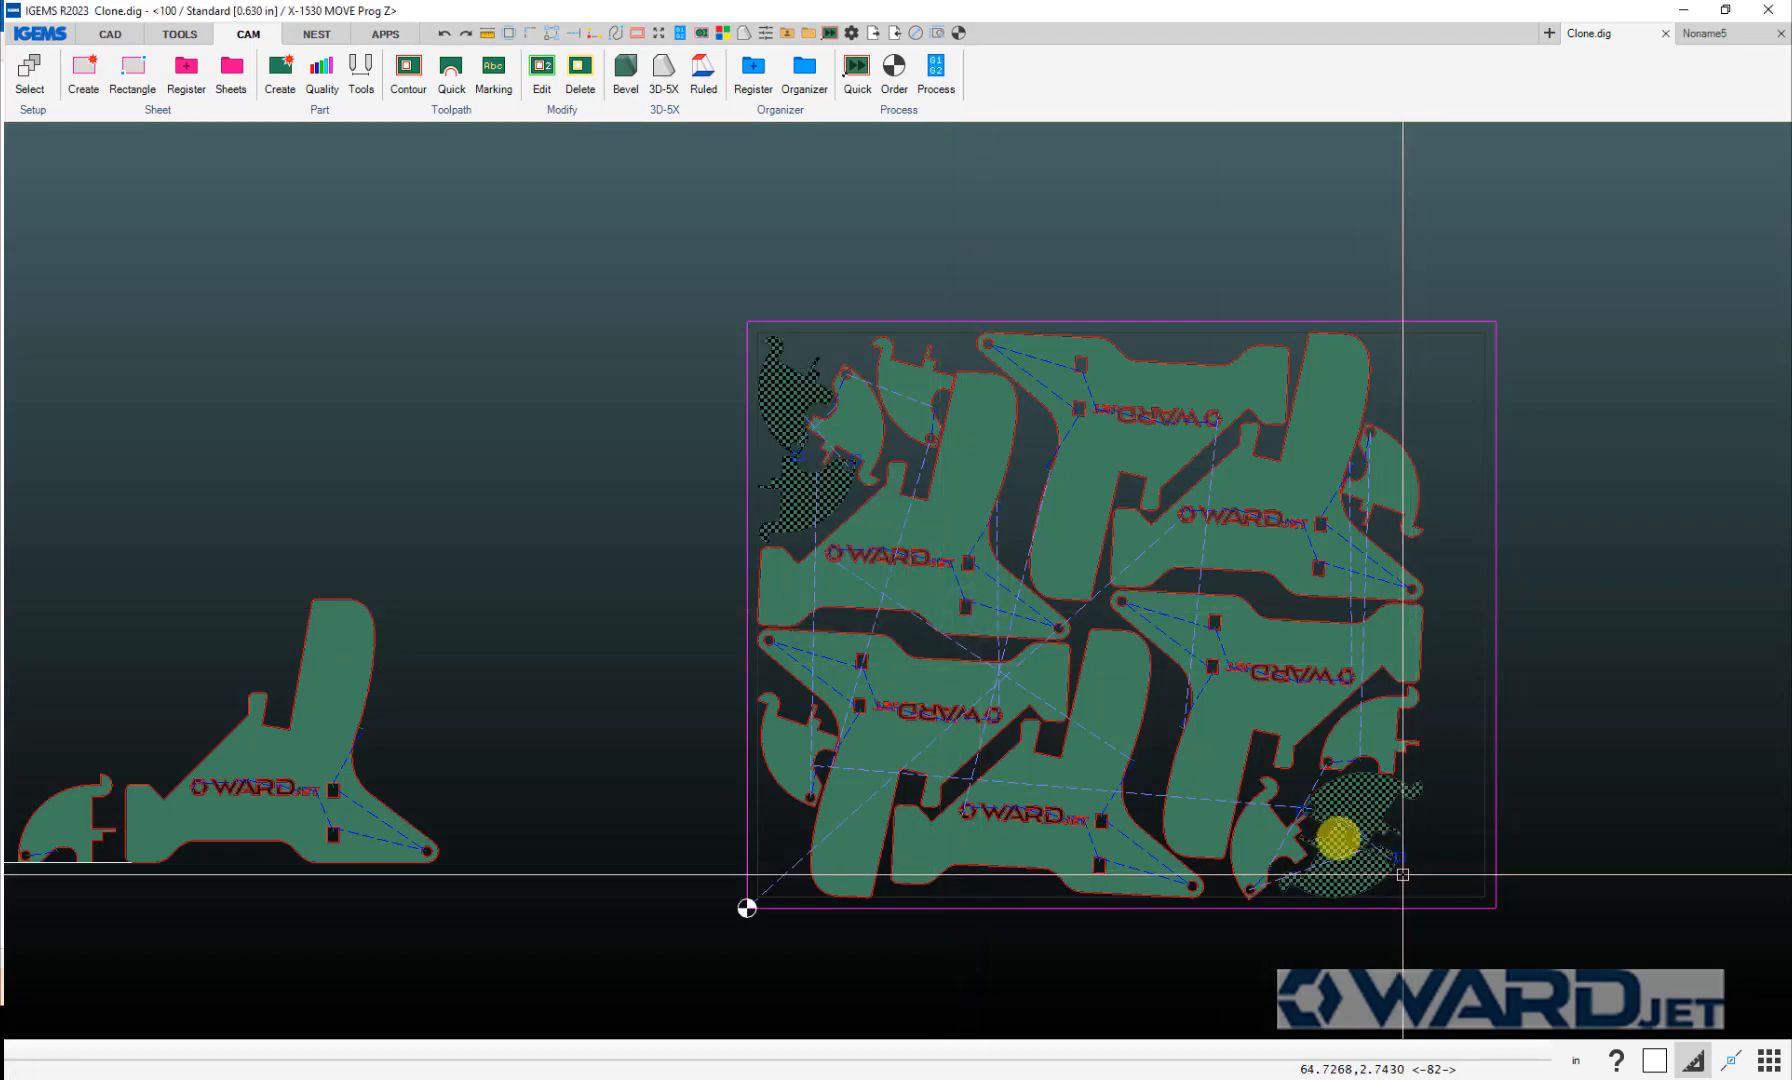
scroll(804, 447, "up", 6)
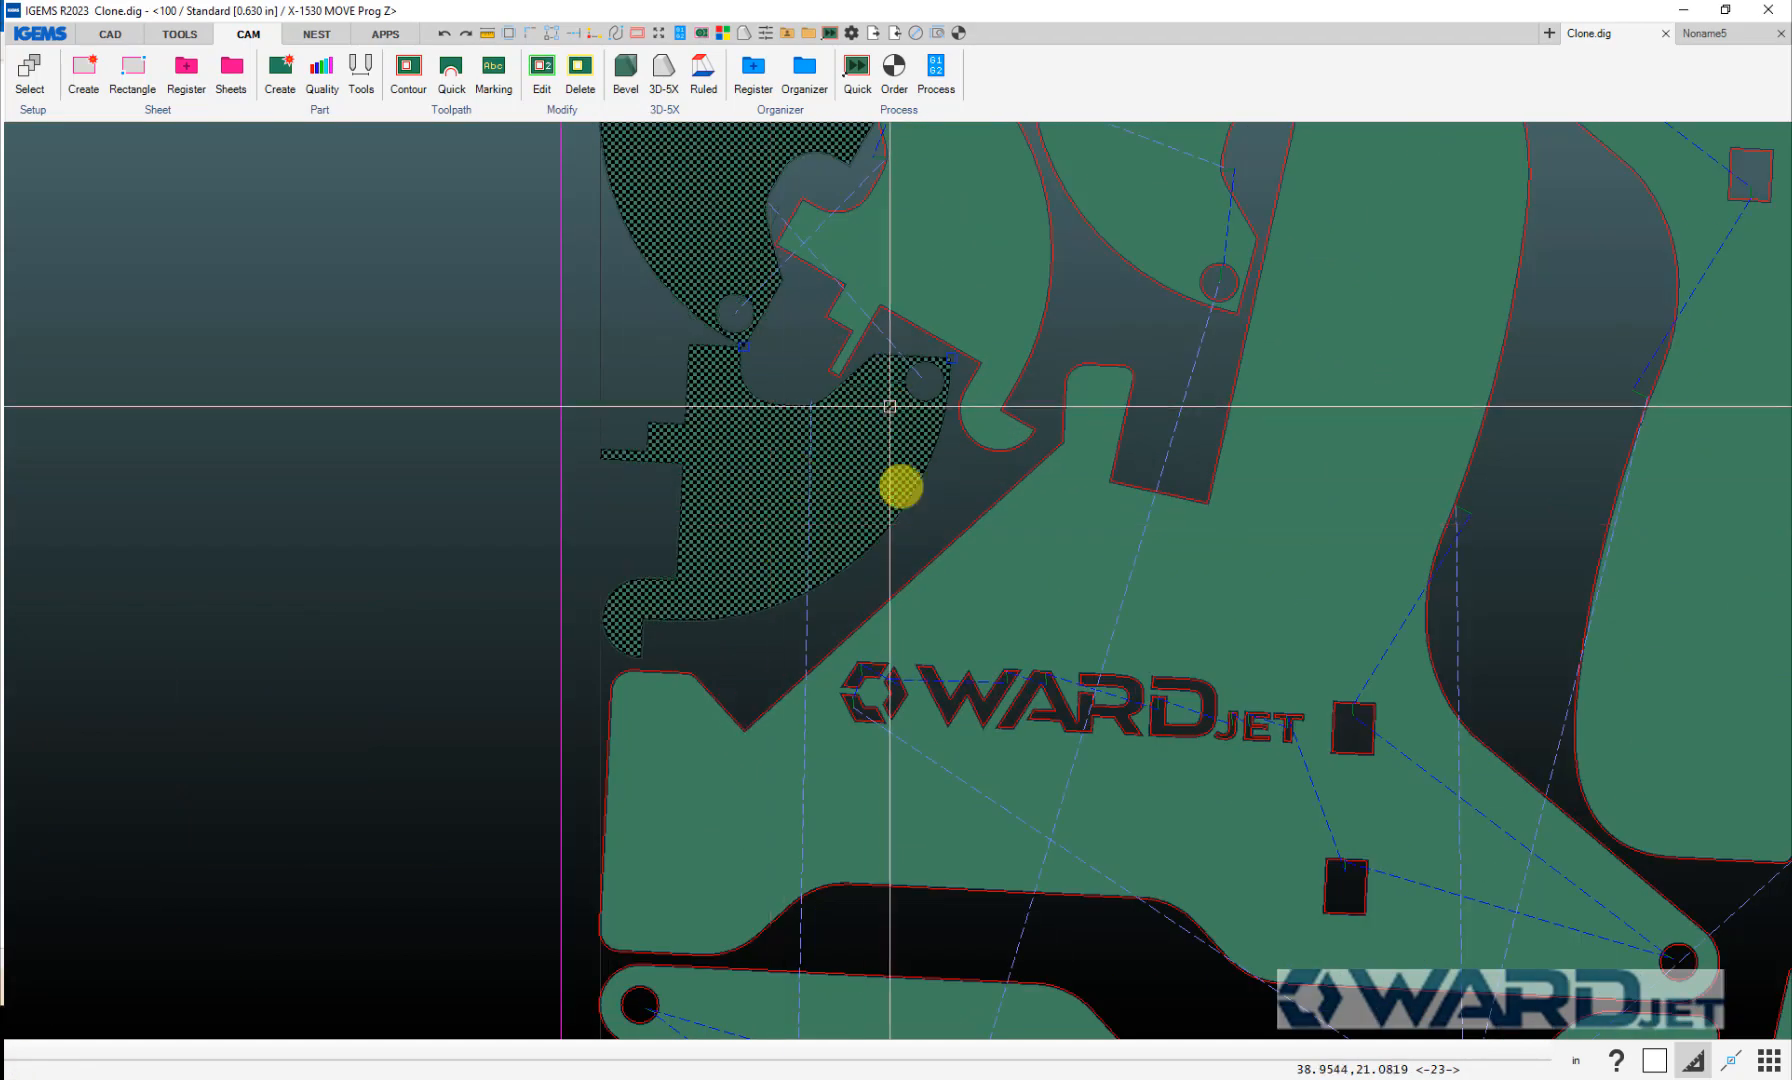
scroll(795, 462, "up", 5)
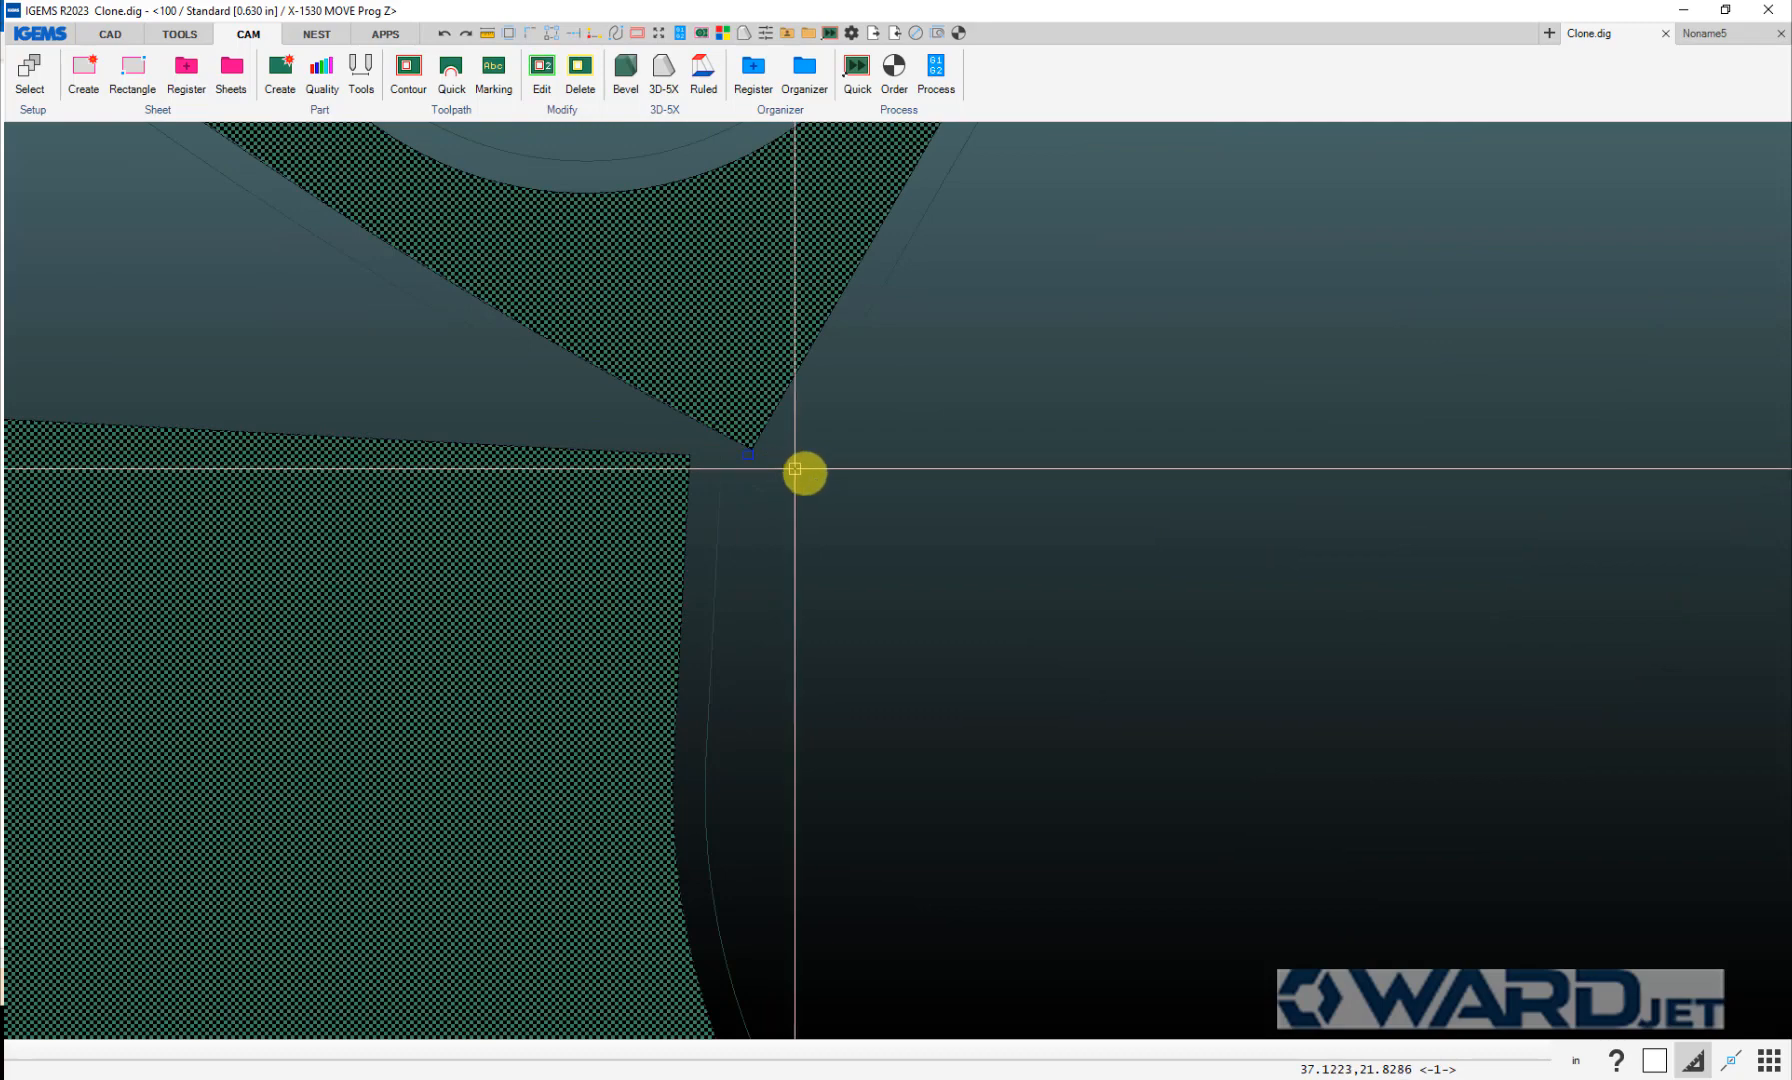
scroll(810, 474, "down", 10)
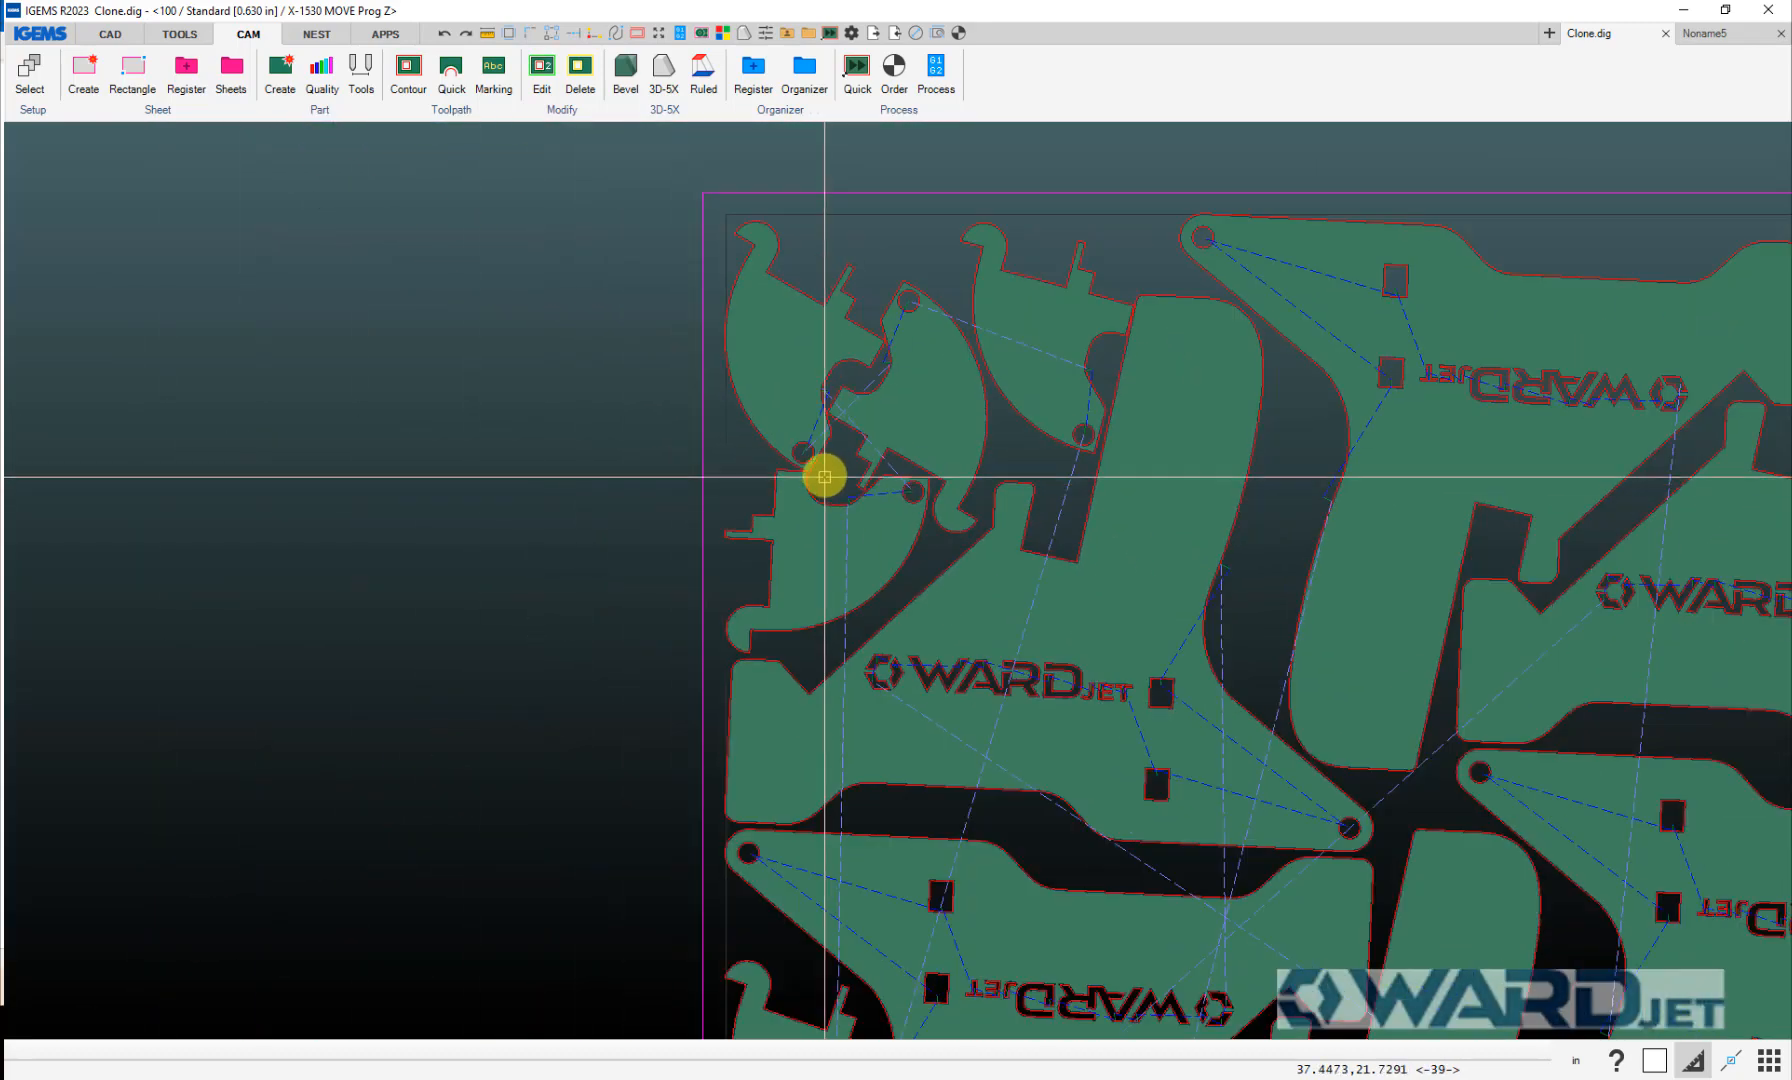
scroll(825, 345, "down", 6)
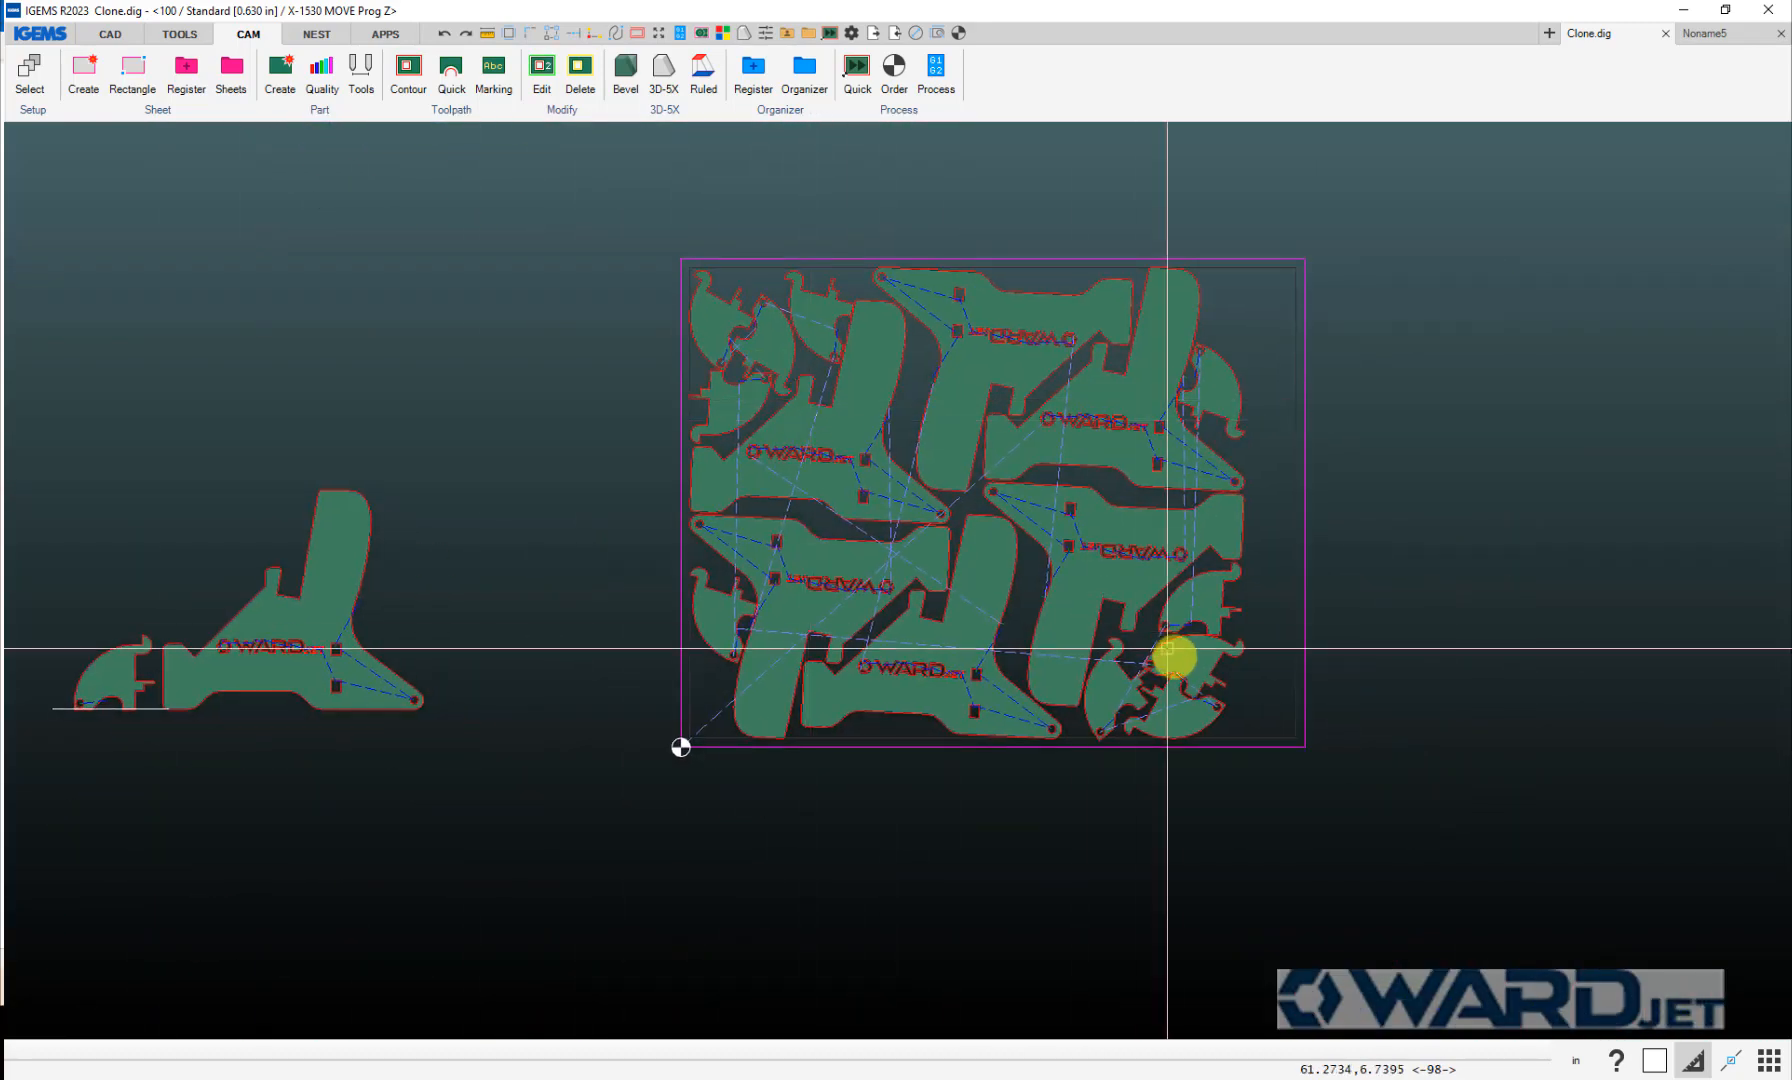
scroll(1163, 697, "up", 5)
scroll(905, 560, "down", 3)
middle_click_drag(828, 556, 1016, 632)
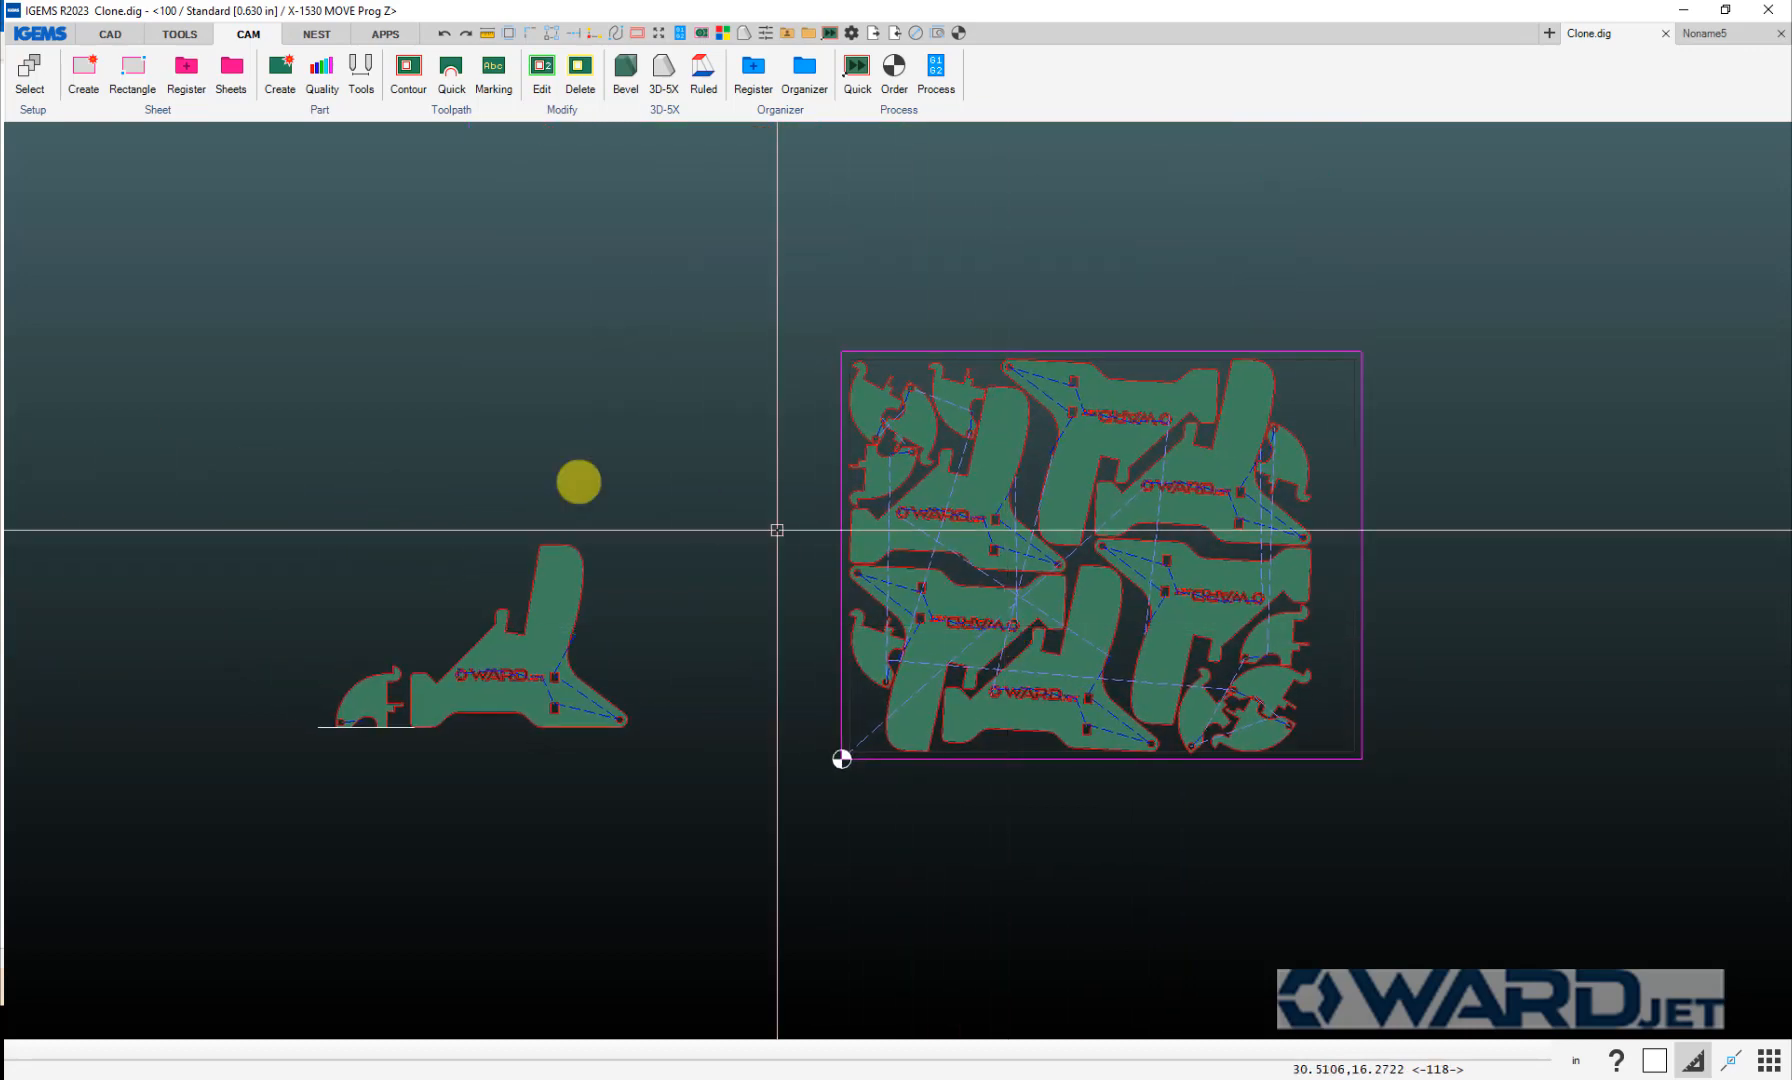